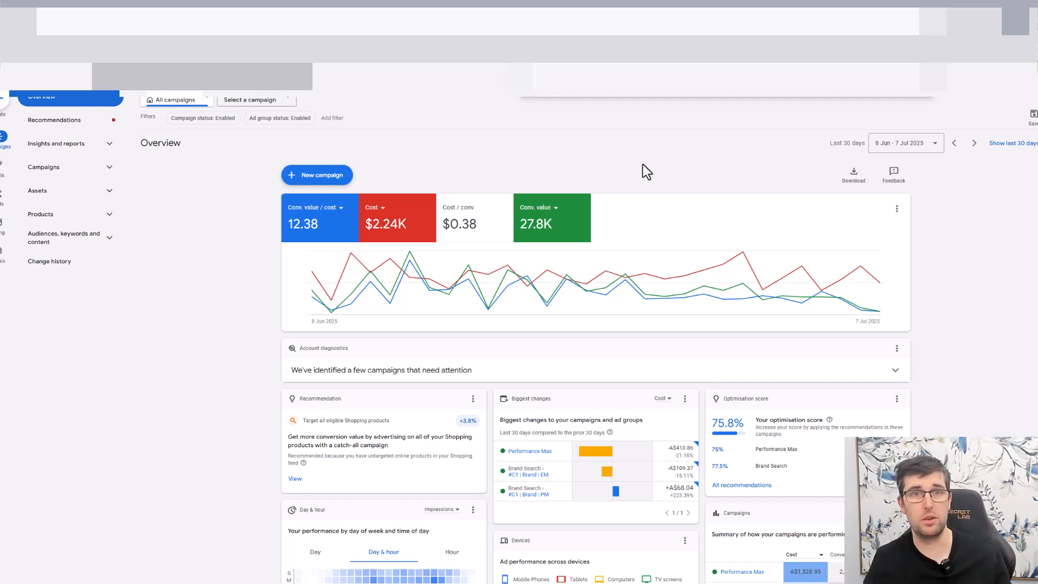
- View the available date range presets for the campaign overview
click(911, 144)
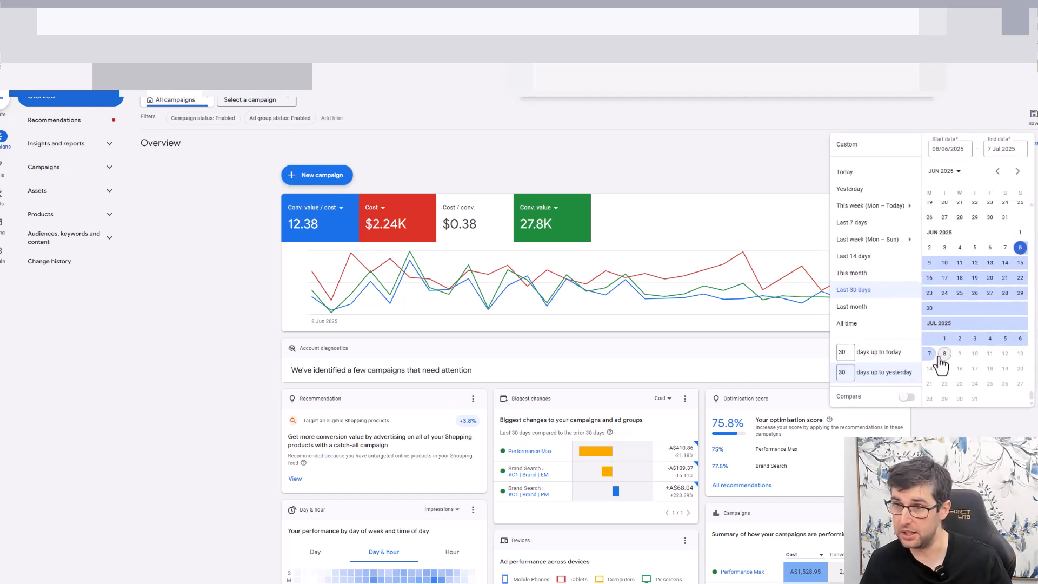
click(625, 167)
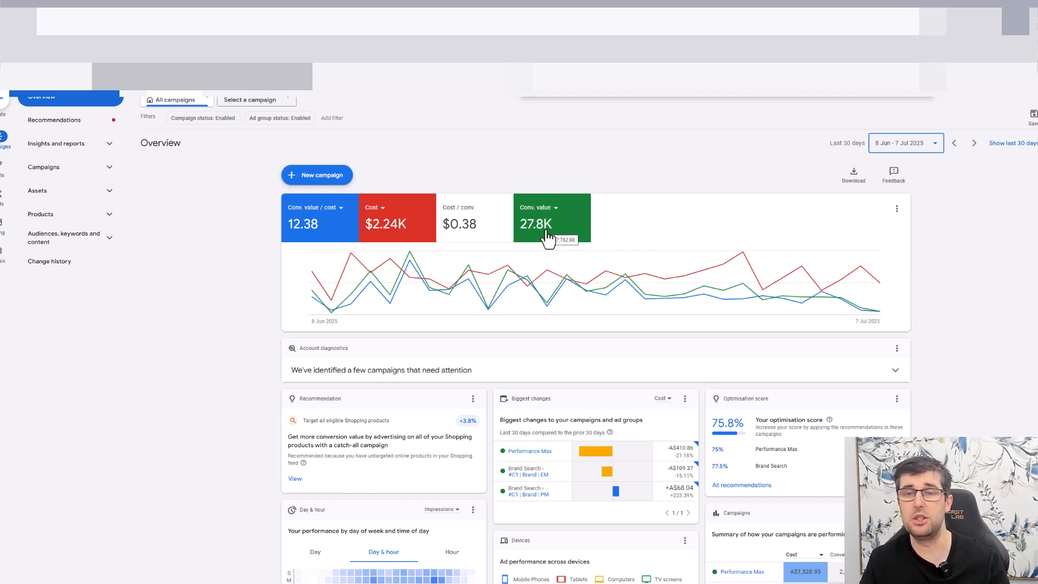
- Switch the overview's red Cost scorecard to CTR and then to Avg. Target CPA
click(382, 219)
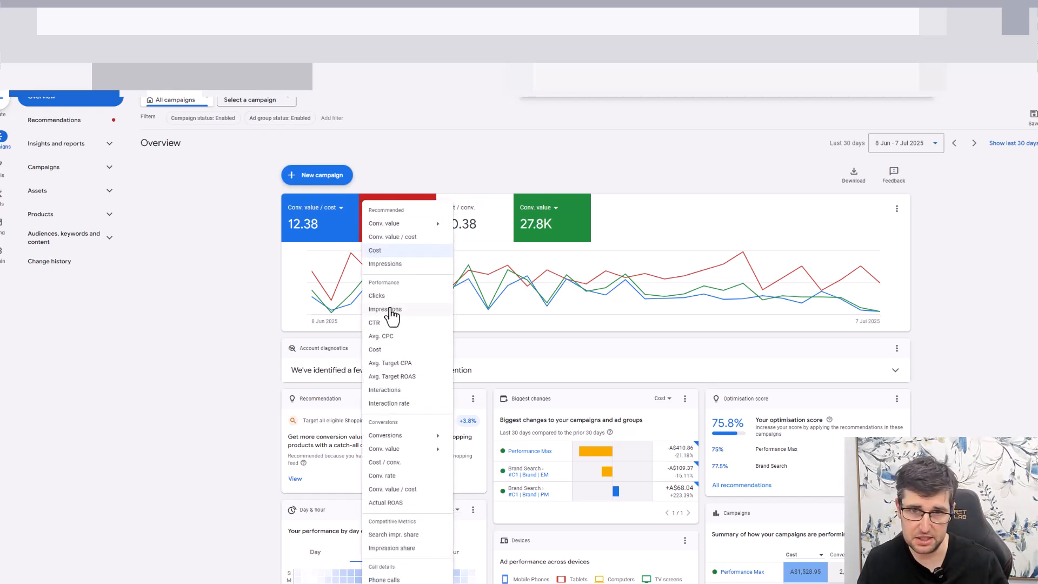
click(377, 327)
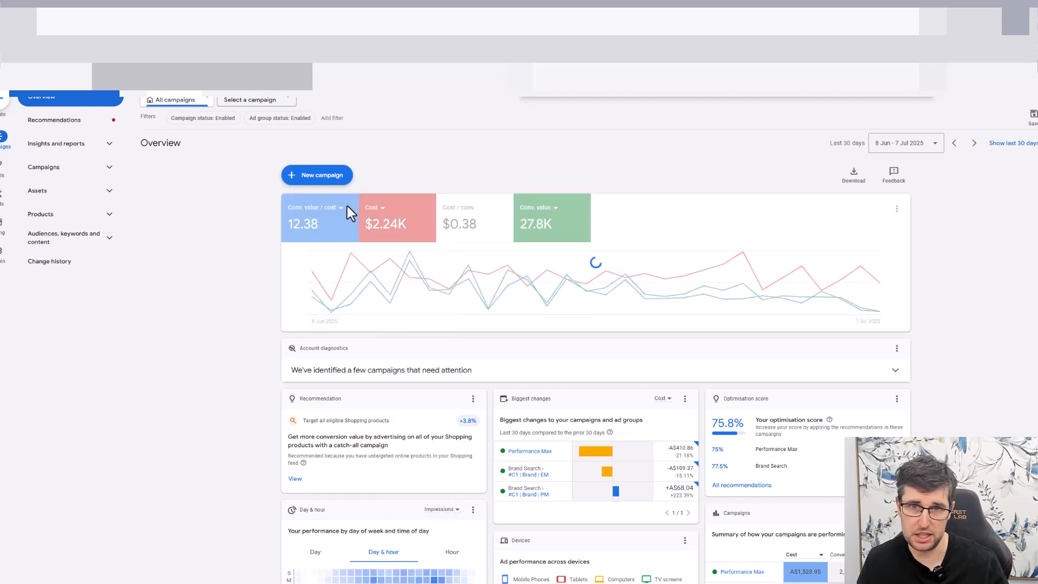
click(400, 211)
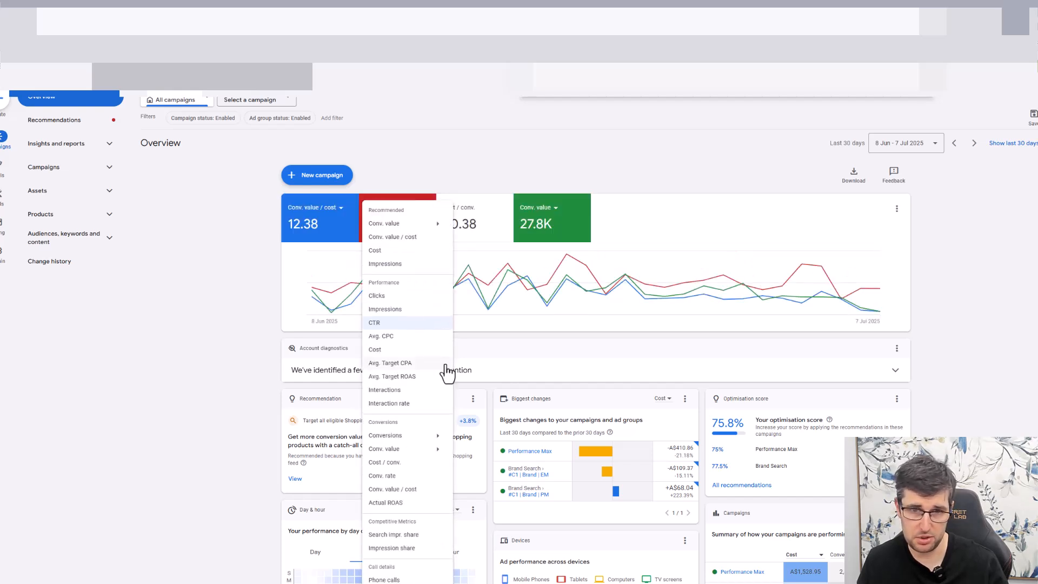
click(414, 324)
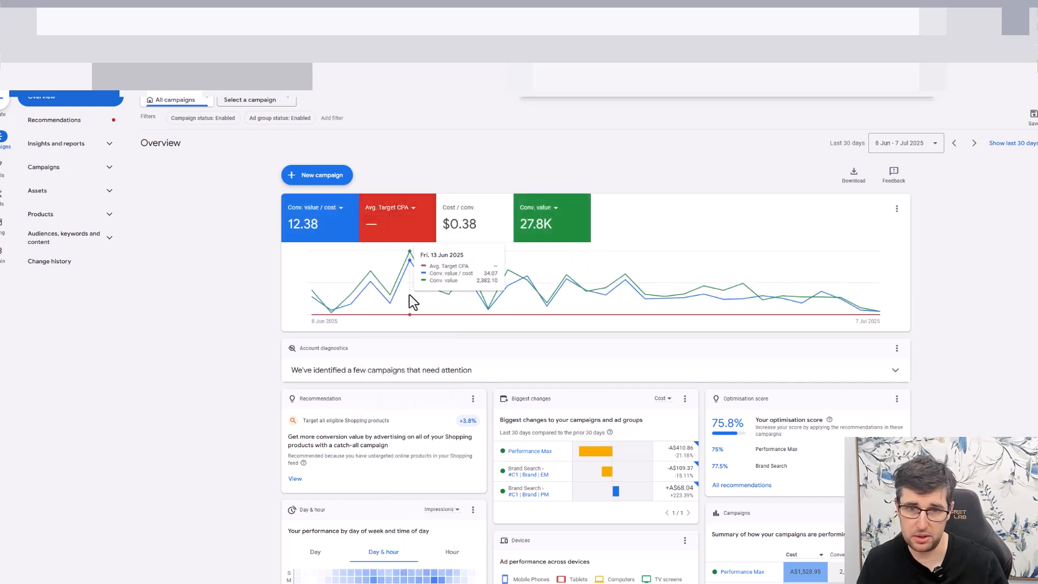
- Change the red scorecard's metric to conversions in the Leads category
click(407, 212)
mouse_move(420, 437)
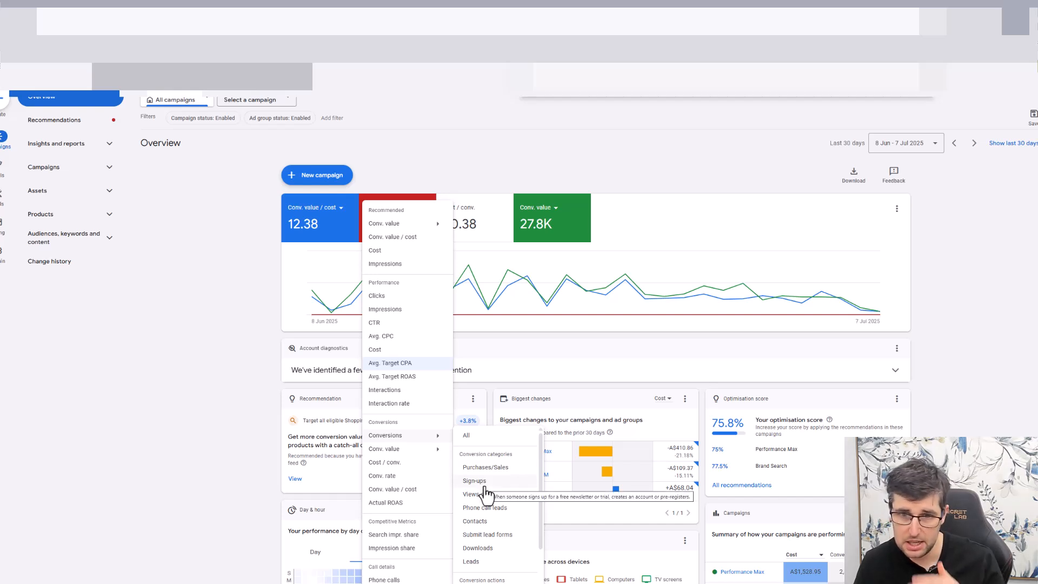
click(492, 563)
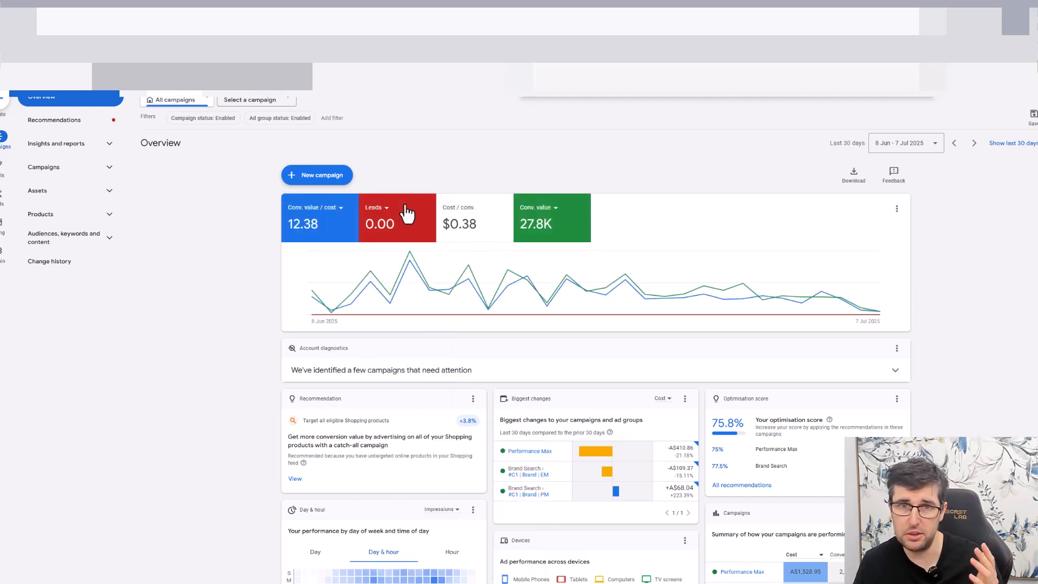
- Set the red scorecard to Purchases/Sales conversions and look through the other metrics available for it
click(384, 212)
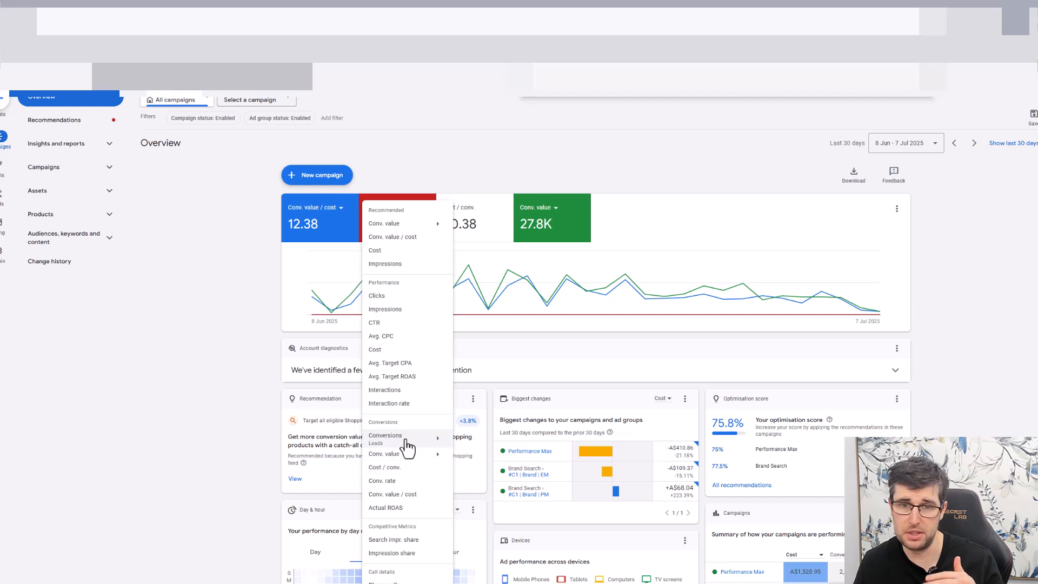
click(496, 475)
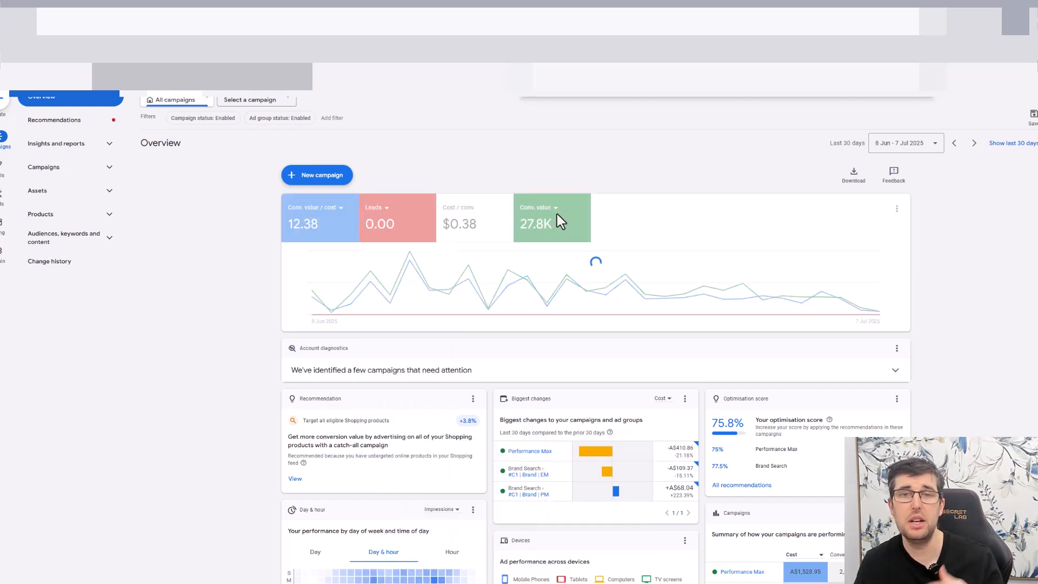
click(387, 213)
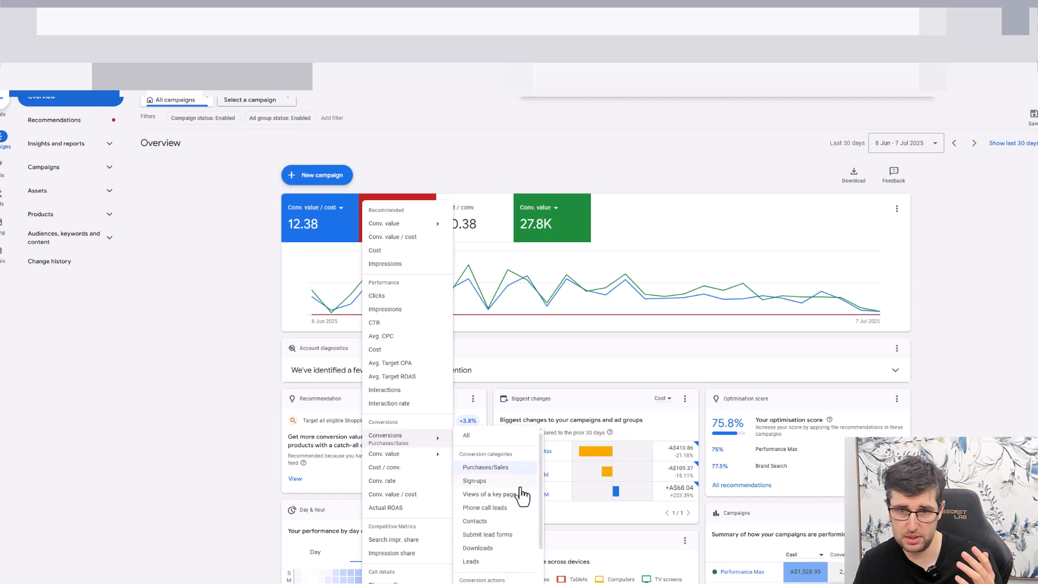
scroll(508, 492, down, 2)
scroll(507, 493, down, 3)
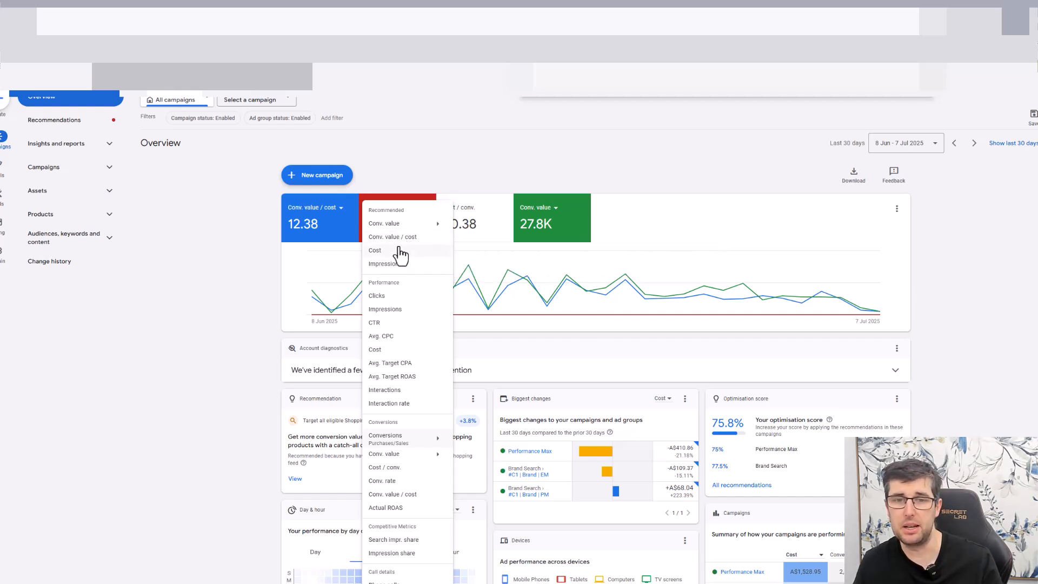
scroll(401, 319, down, 1)
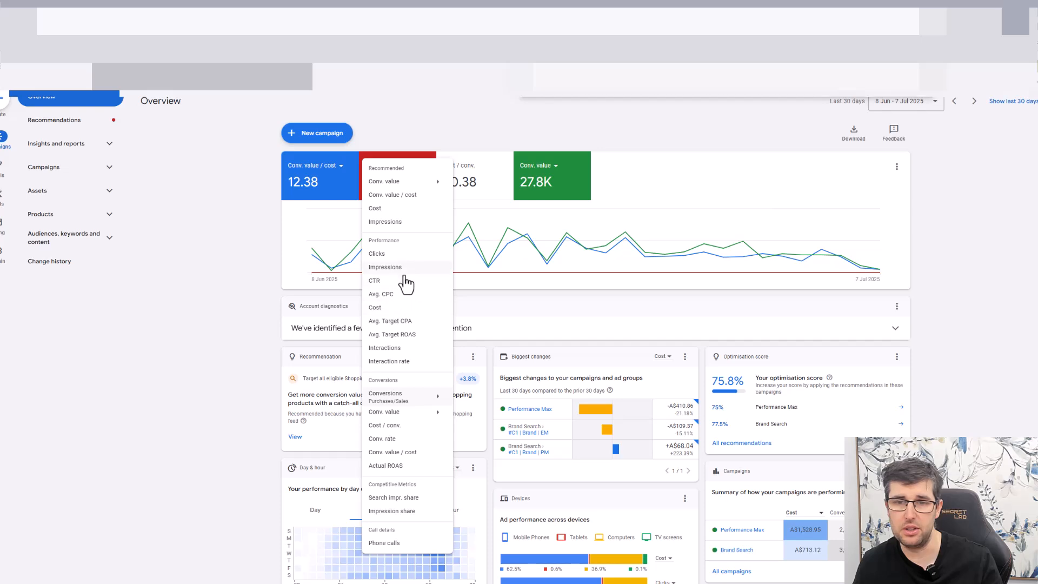
scroll(405, 282, up, 1)
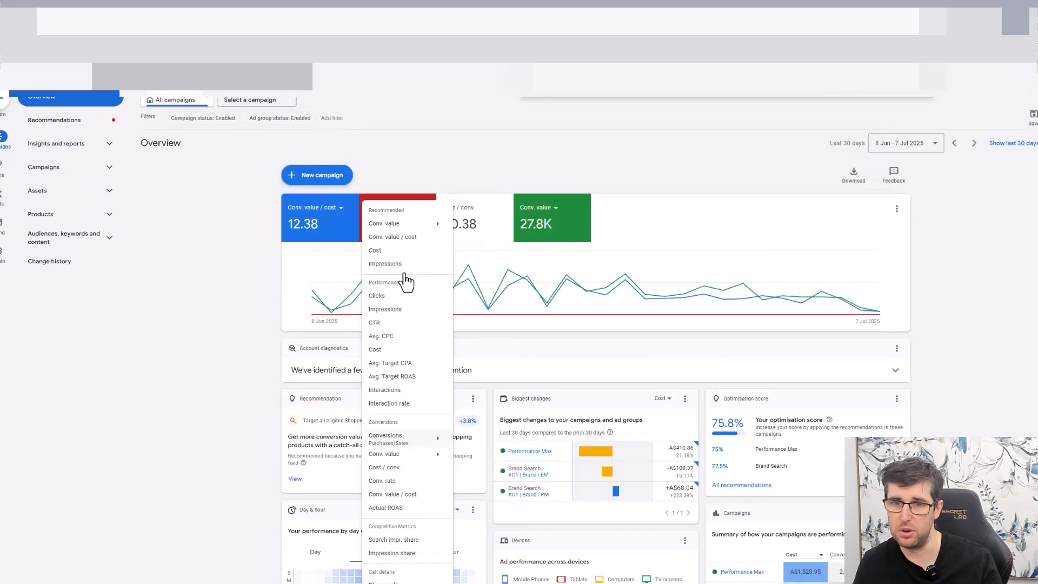
click(244, 204)
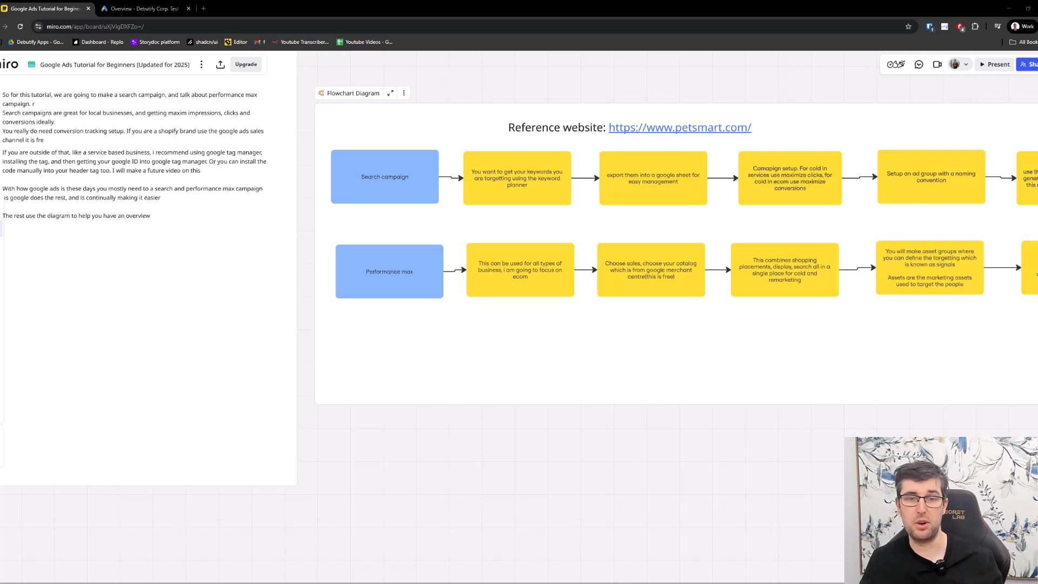
- In the Miro board's Google ads document, delete the stray "fo" from the title and the stray "r" after "performance max campaign."
scroll(519, 317, left, 2)
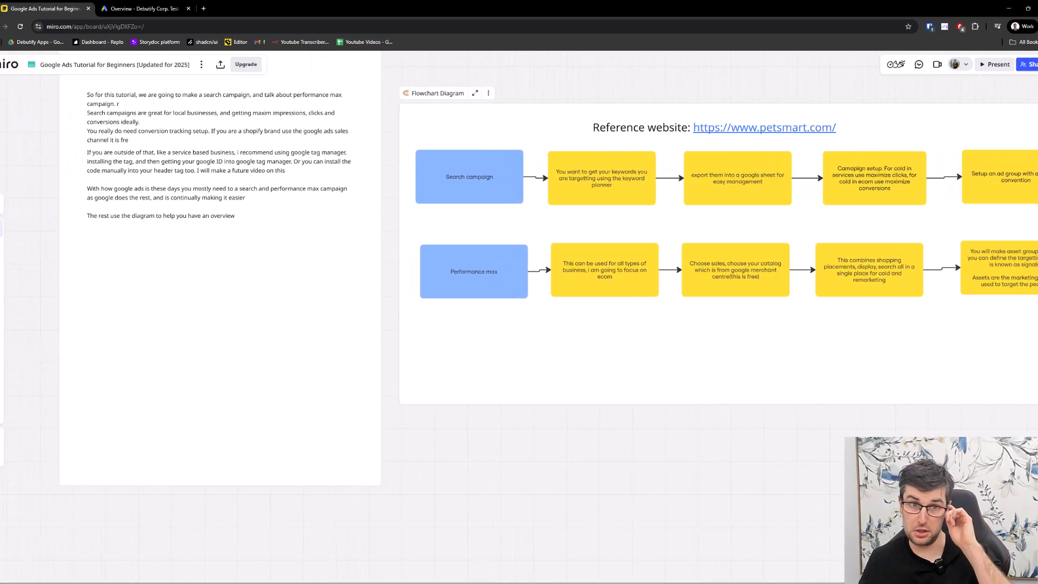
scroll(463, 340, down, 2)
ctrl+scroll(468, 255, down, 2)
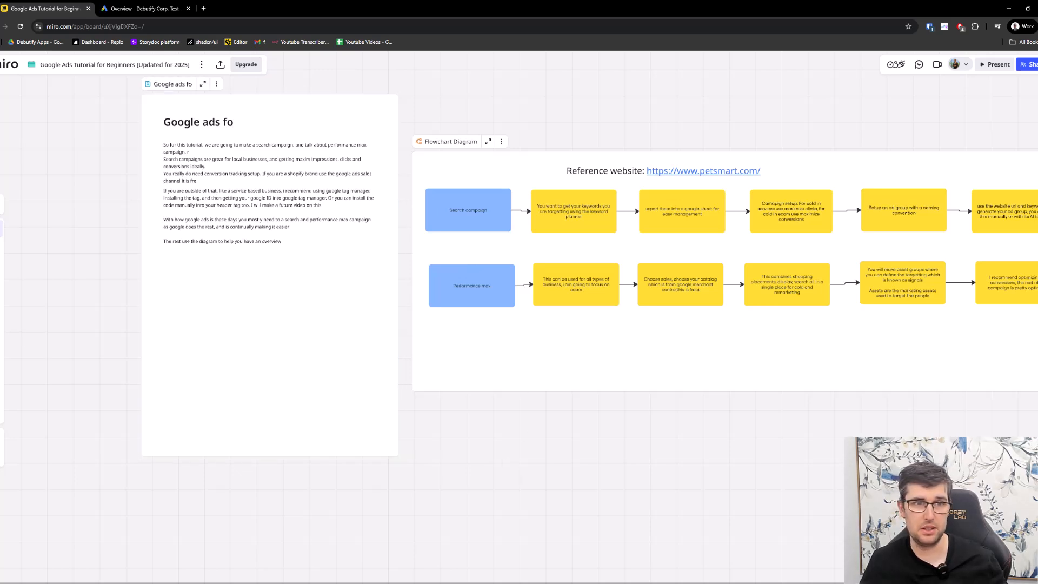
ctrl+scroll(262, 269, up, 3)
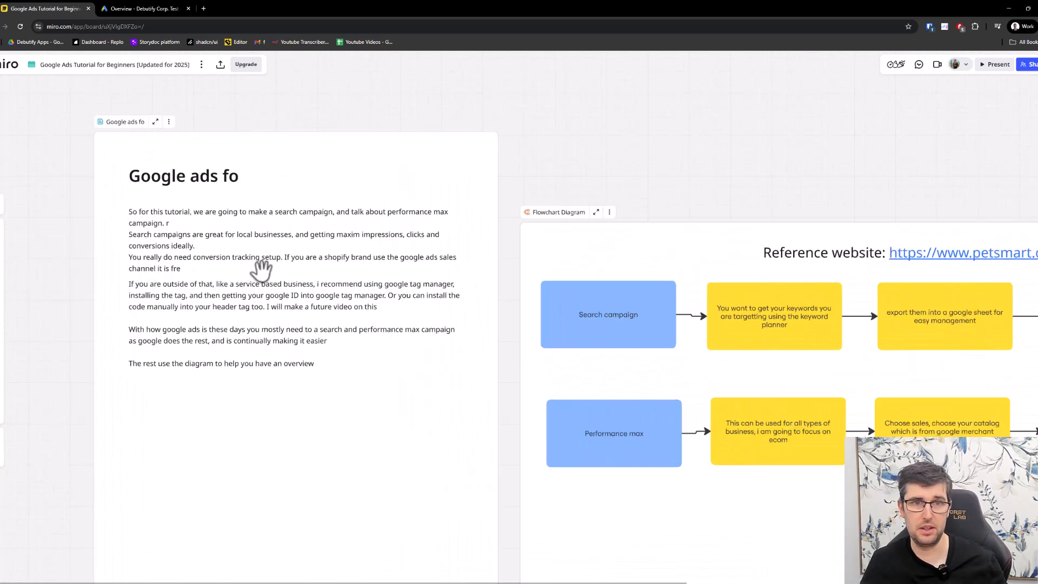
click(244, 178)
key(BackSpace)
key(BackSpace)
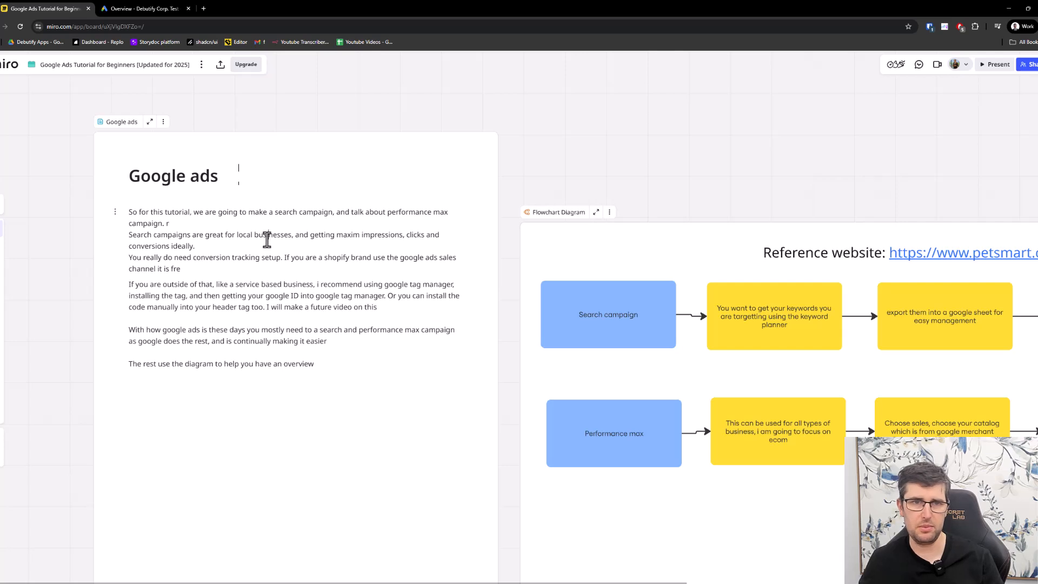
click(197, 225)
key(BackSpace)
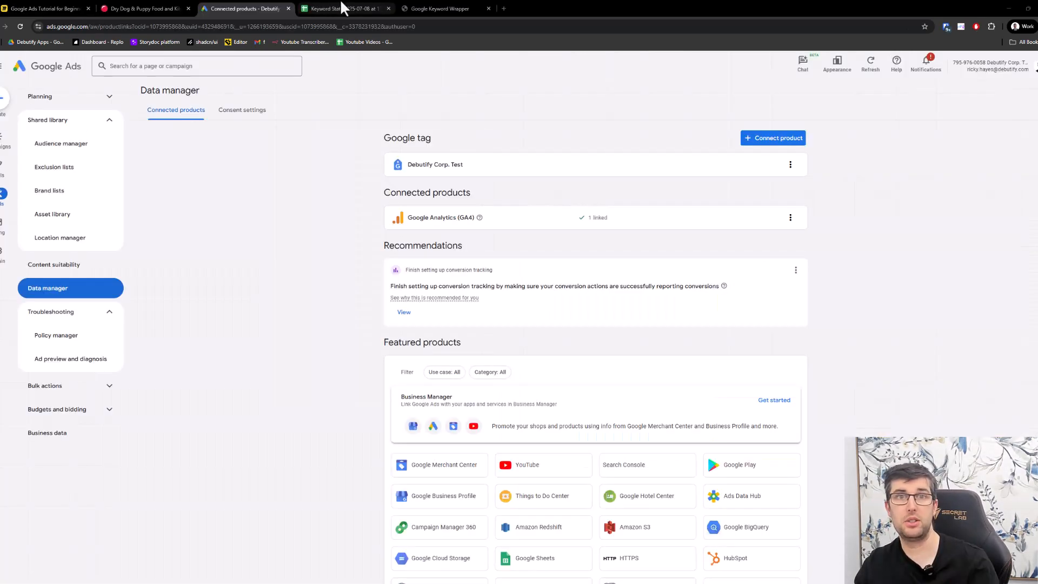
- Switch to the Keyword Stats spreadsheet and copy the "royal canin dog food" and "best dog food" rows from Keyword through Avg. monthly searches
click(343, 8)
scroll(366, 254, down, 4)
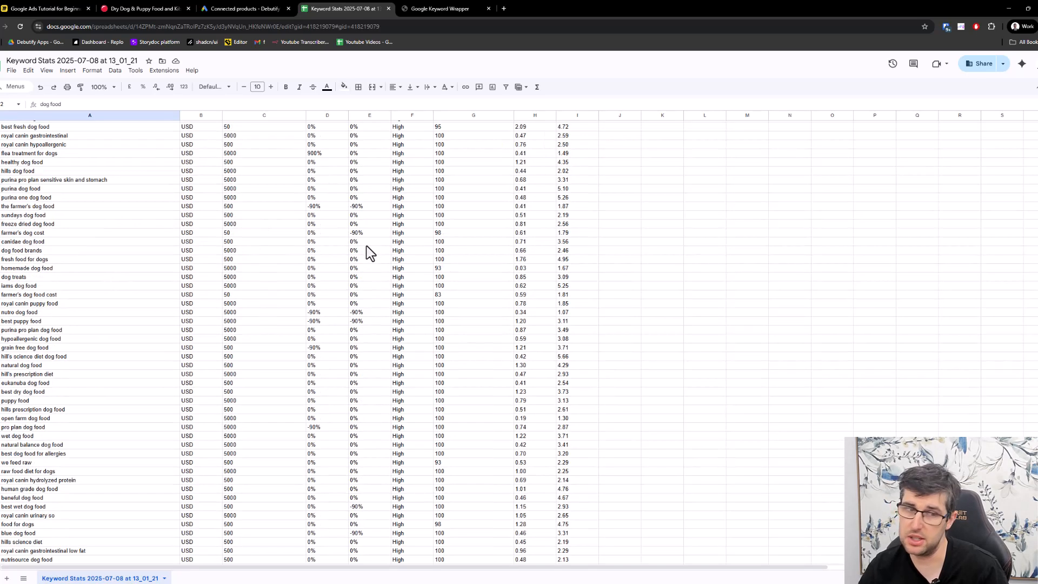
scroll(367, 252, up, 4)
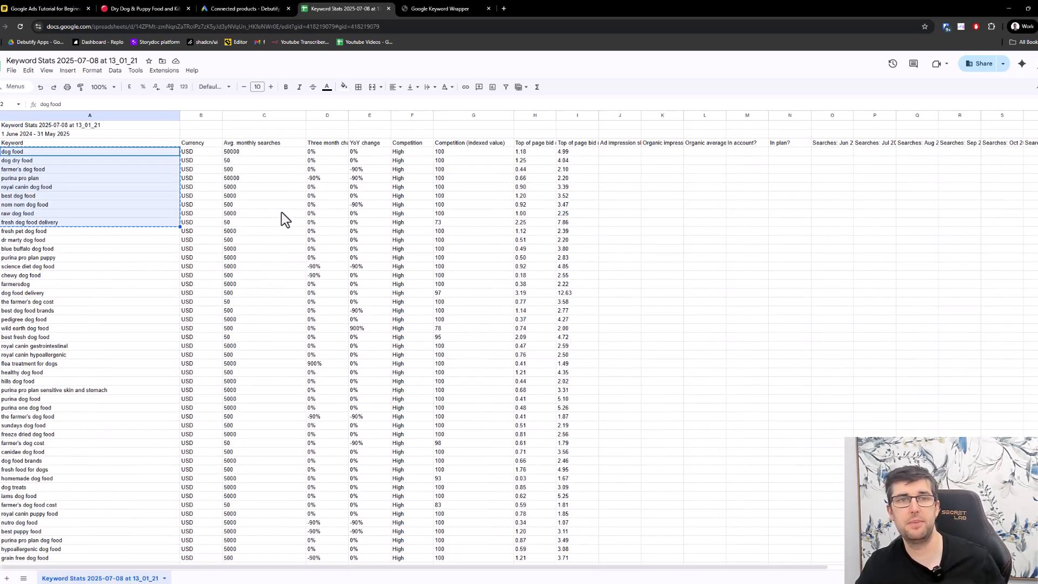
click(236, 196)
click(235, 190)
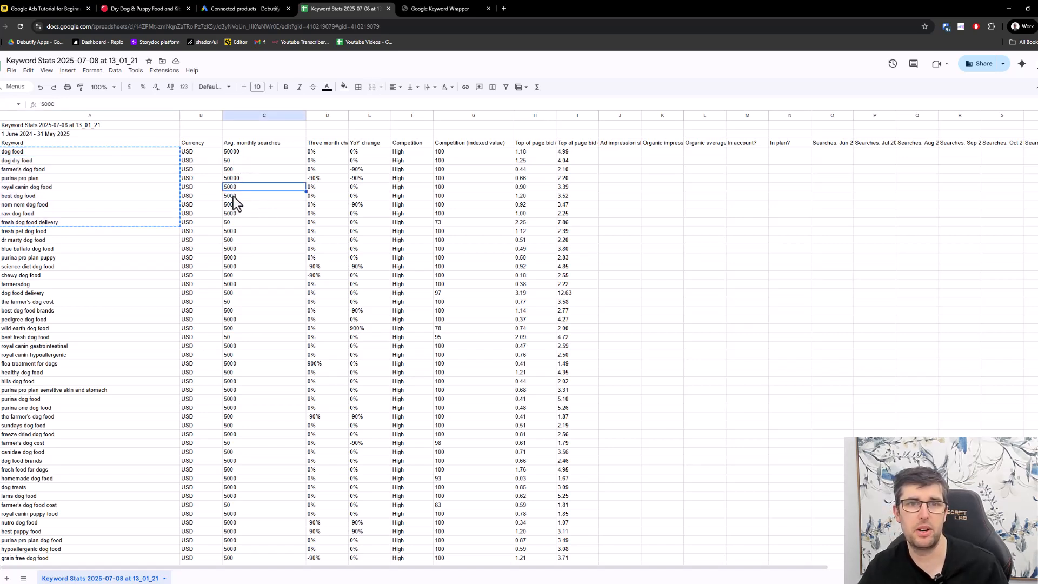
drag(232, 196, 27, 189)
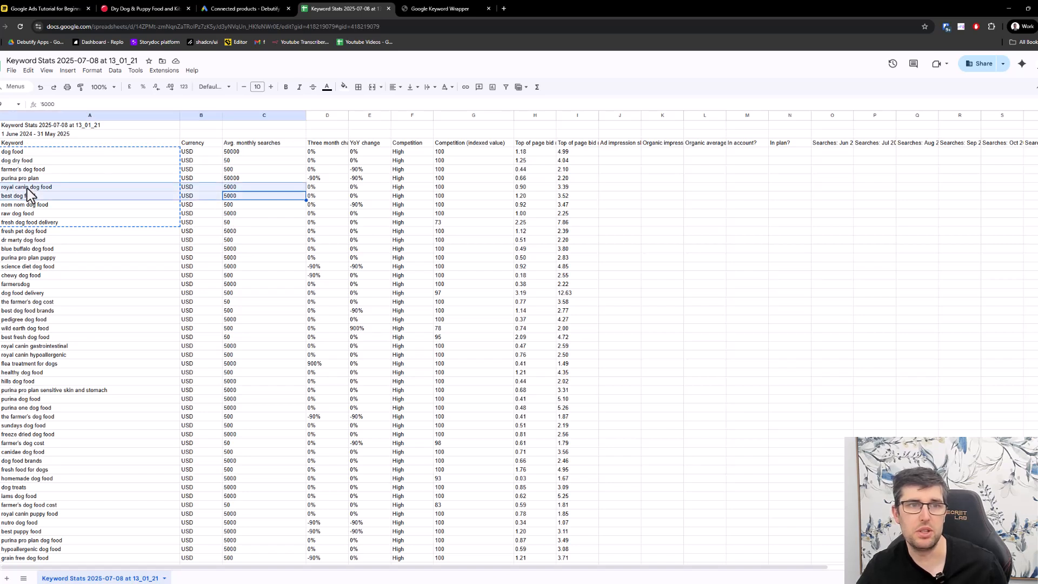
key(ctrl+c)
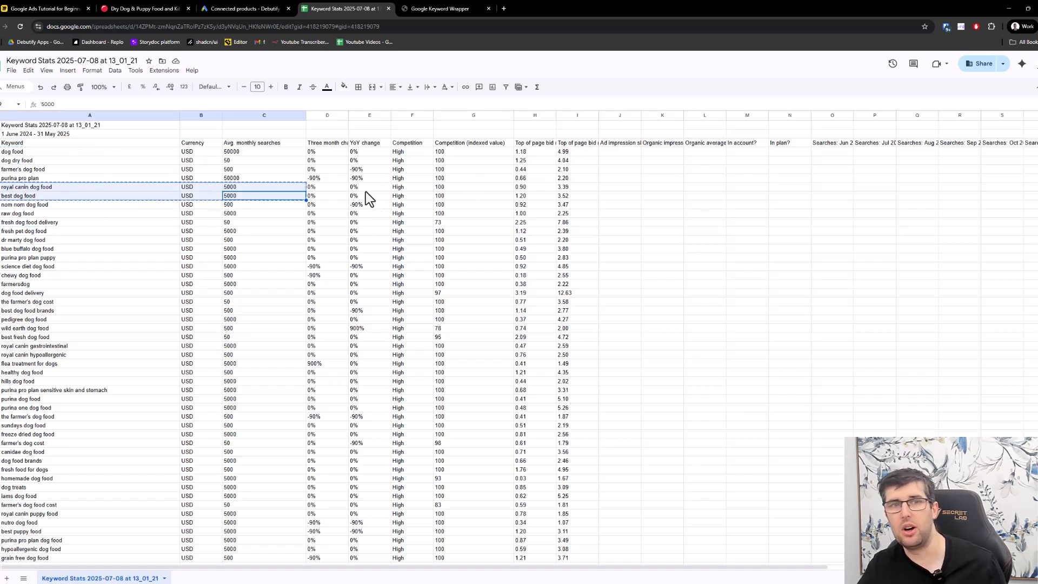
click(531, 180)
- Switch to KeywordWrap and replace the entered keywords with the copied spreadsheet rows
click(439, 8)
click(447, 162)
key(ctrl+a)
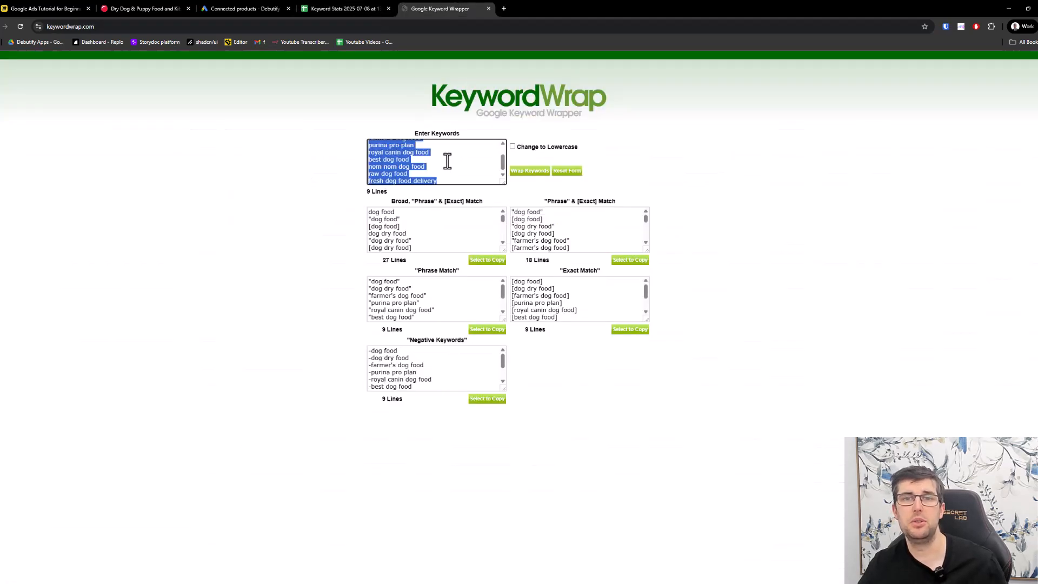
key(ctrl+v)
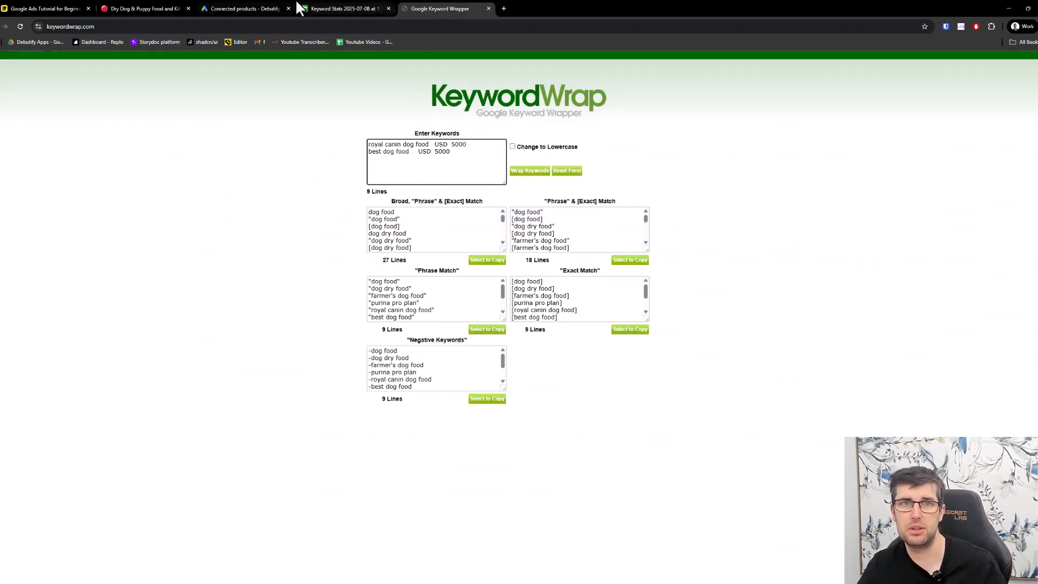
- Return to the Keyword Stats spreadsheet and copy only the keyword cells "royal canin dog food" and "best dog food"
click(335, 8)
click(37, 196)
shift+click(38, 188)
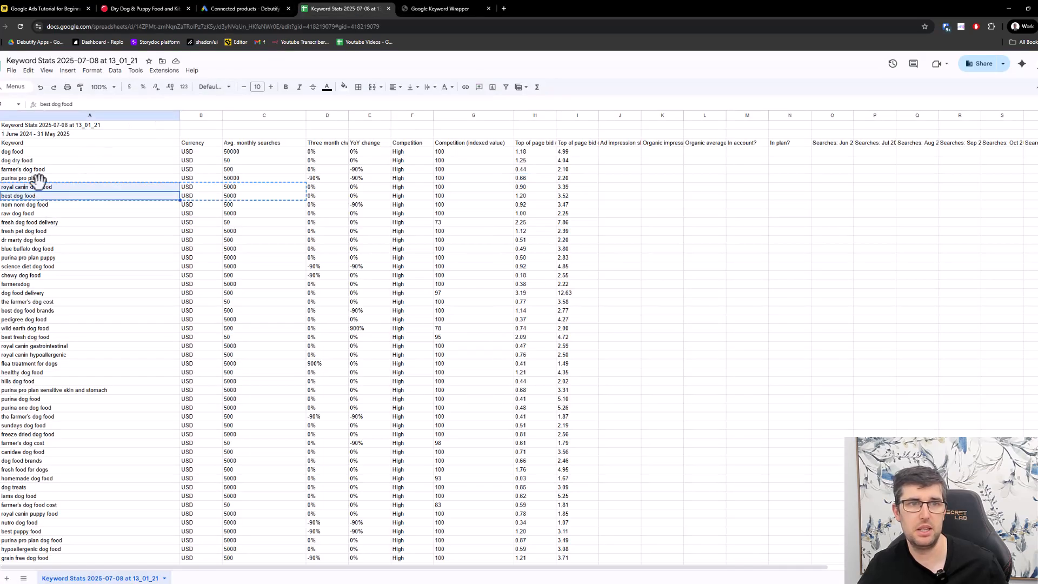
key(ctrl+c)
- In KeywordWrap, wrap the two copied keywords in place of the existing entries and select the Phrase & Exact Match list
click(441, 8)
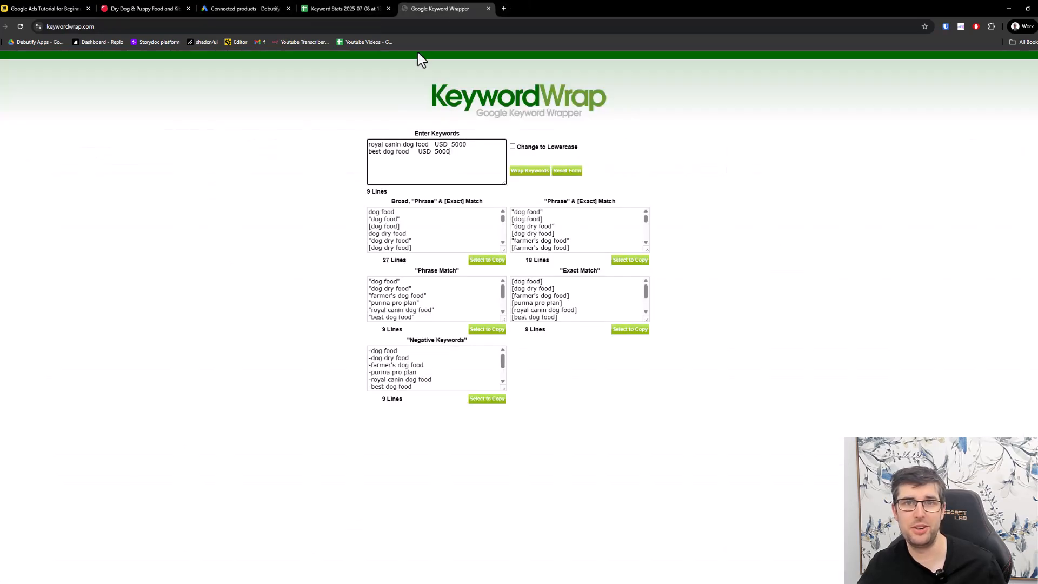
click(394, 162)
key(ctrl+a)
key(ctrl+v)
click(531, 172)
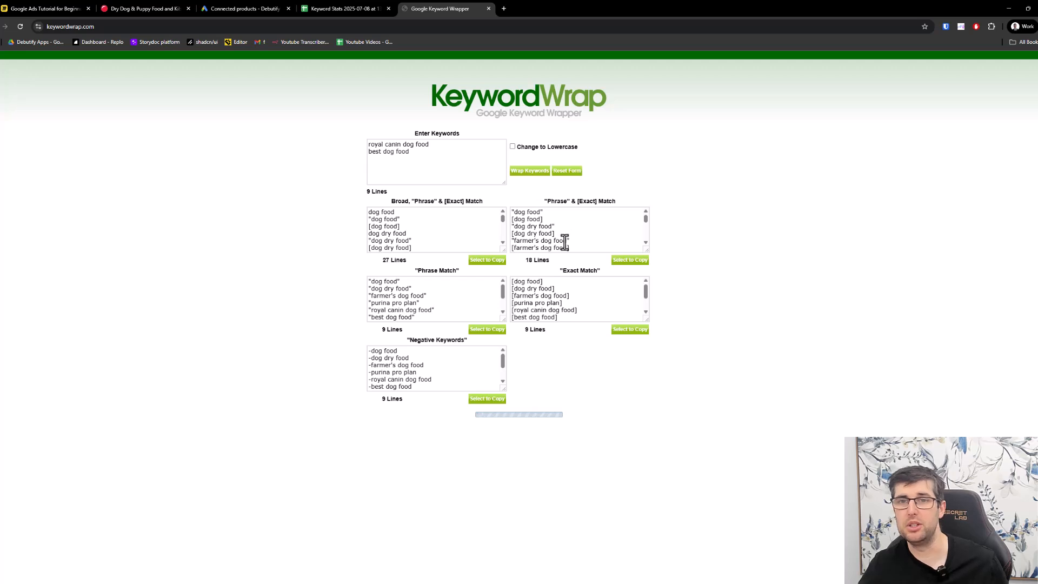
click(631, 259)
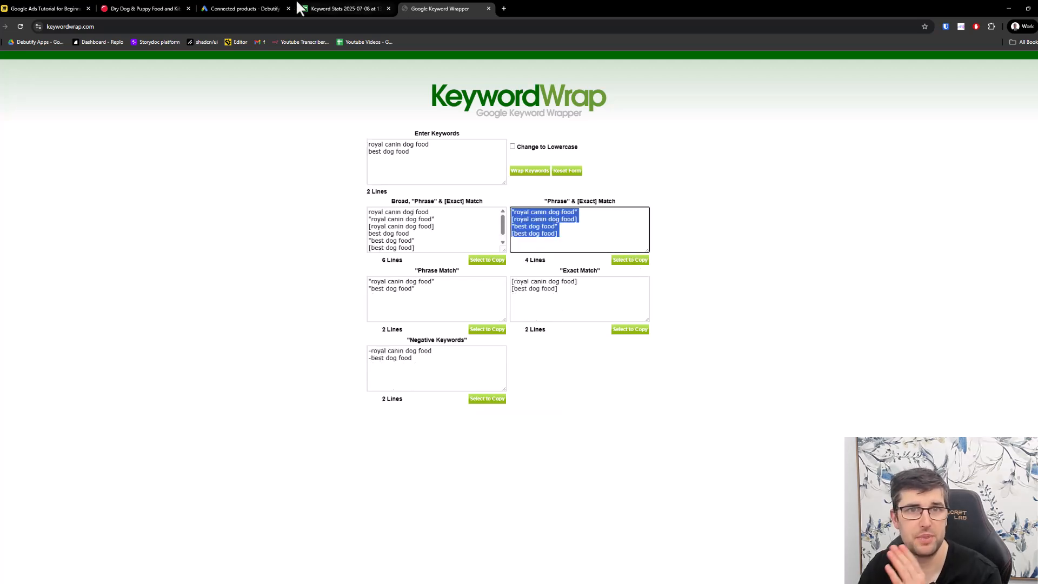
- Switch to Google Ads and view the consent settings in the Data manager
click(265, 10)
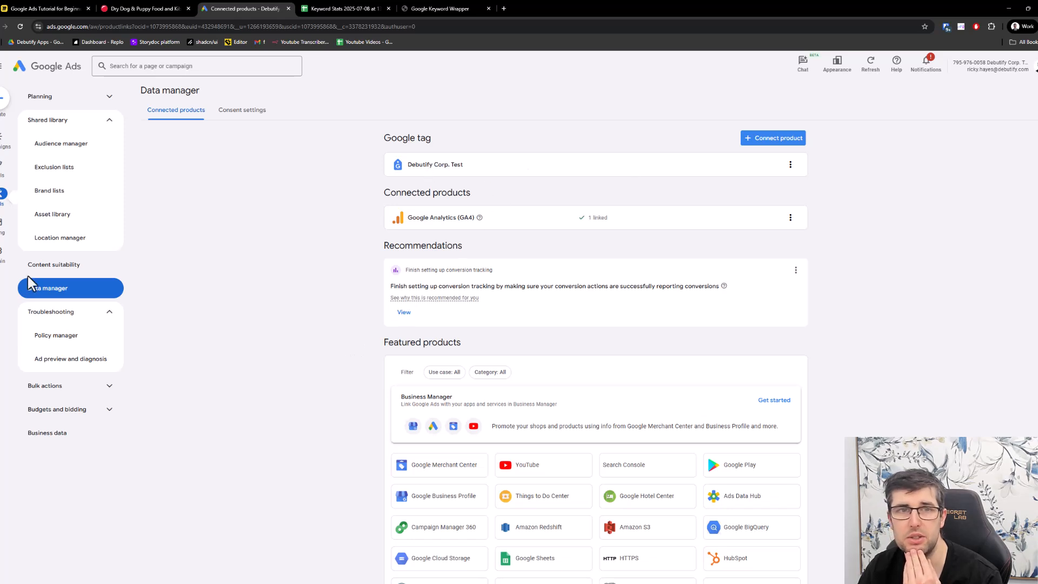
click(235, 115)
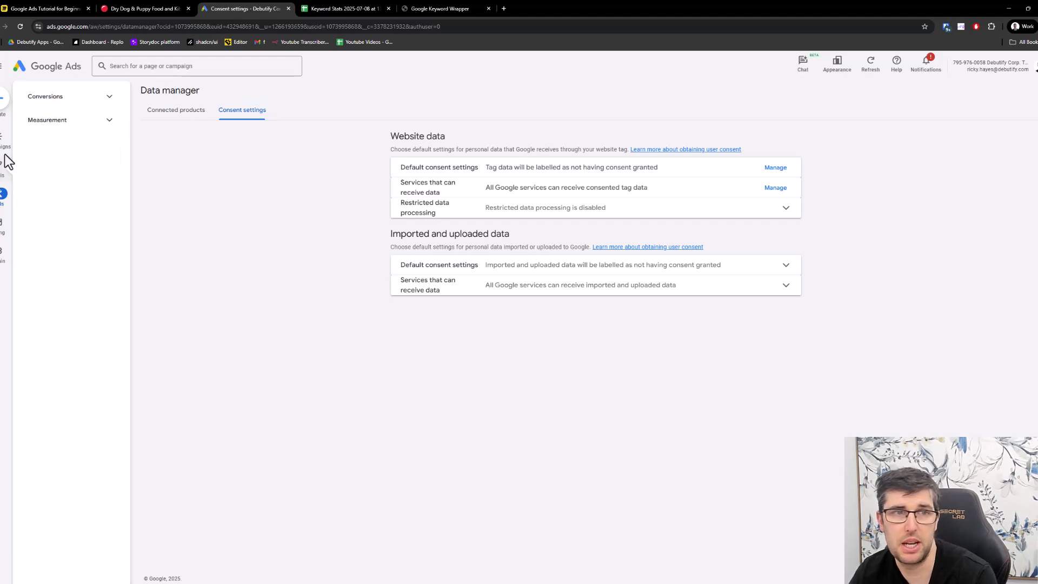
- Start creating a new campaign and choose Sales as its objective
click(4, 111)
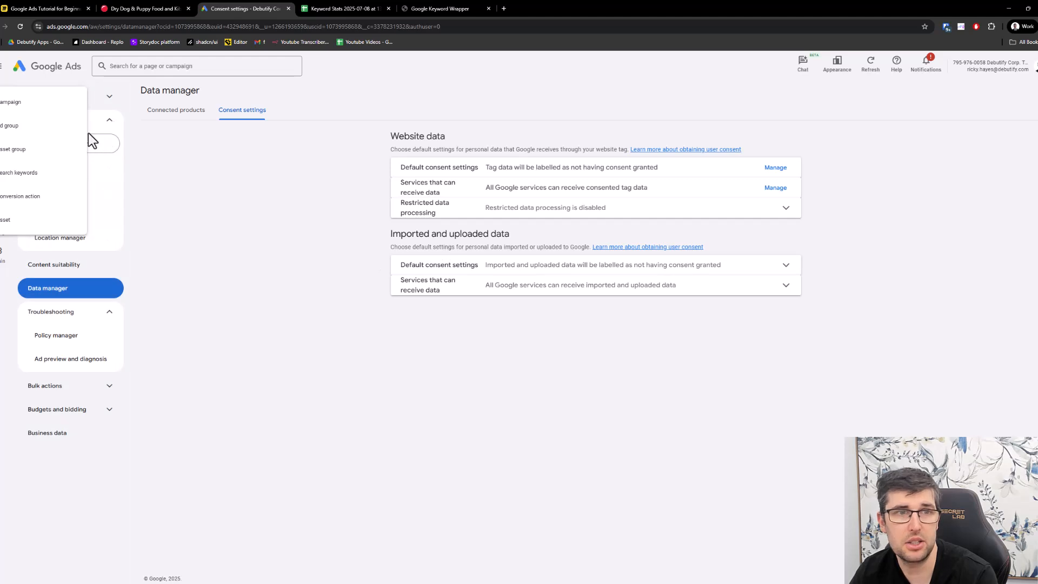
click(32, 104)
click(331, 227)
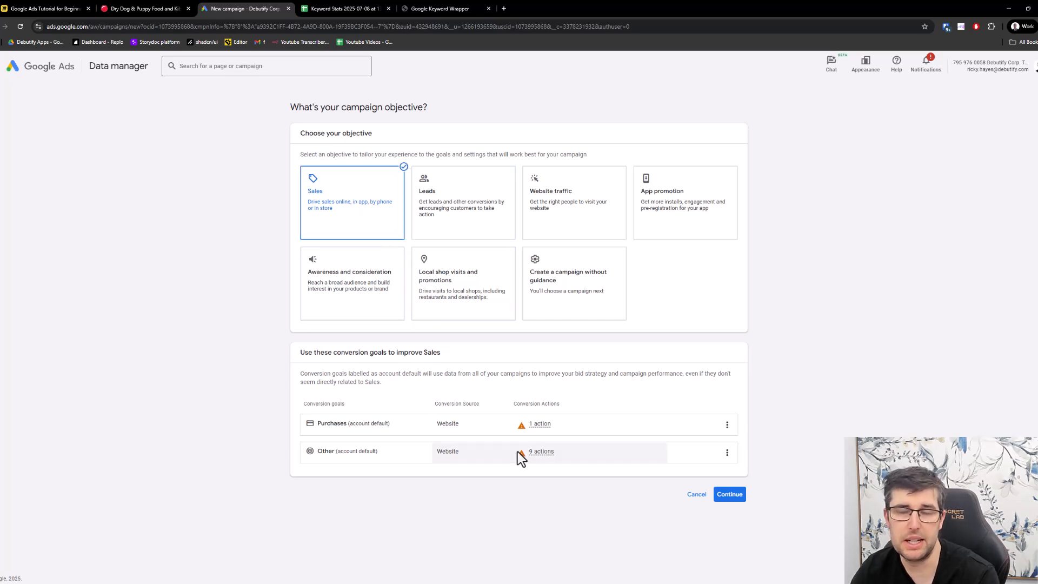
- Preview the Leads and App promotion objectives with their campaign options, and return to the Sales objective
click(426, 198)
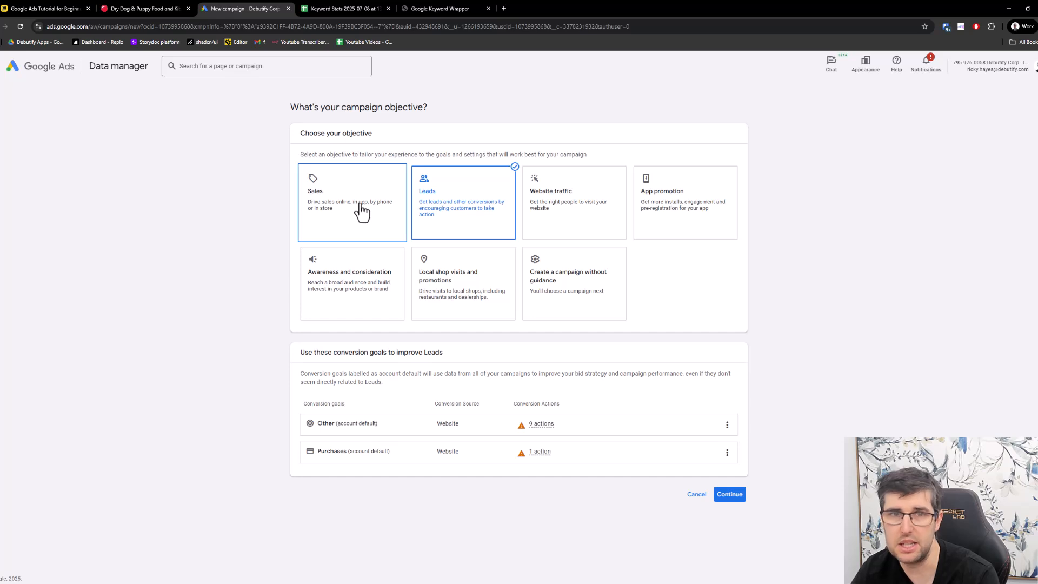
click(691, 208)
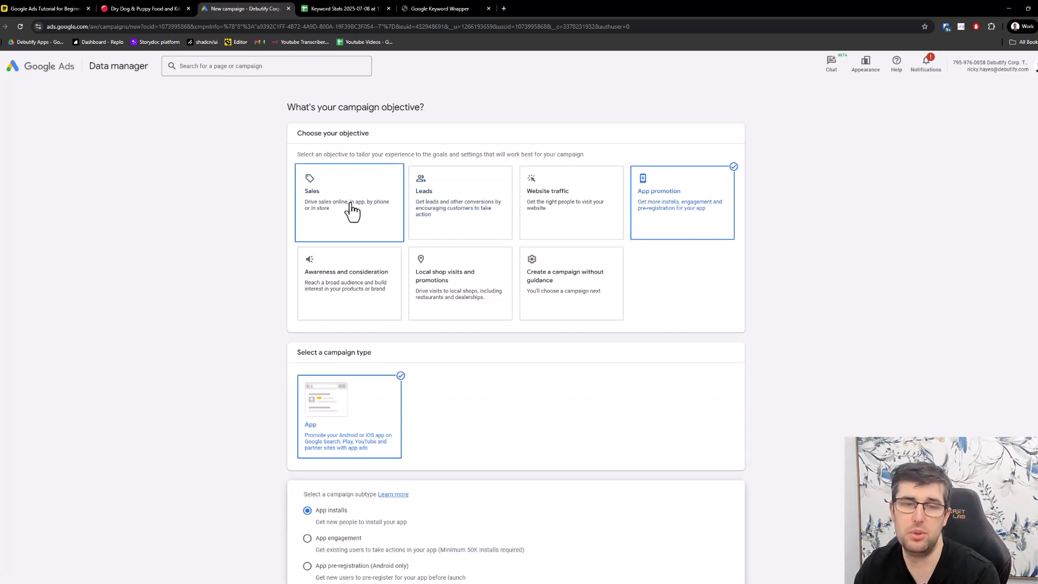
click(353, 208)
click(685, 187)
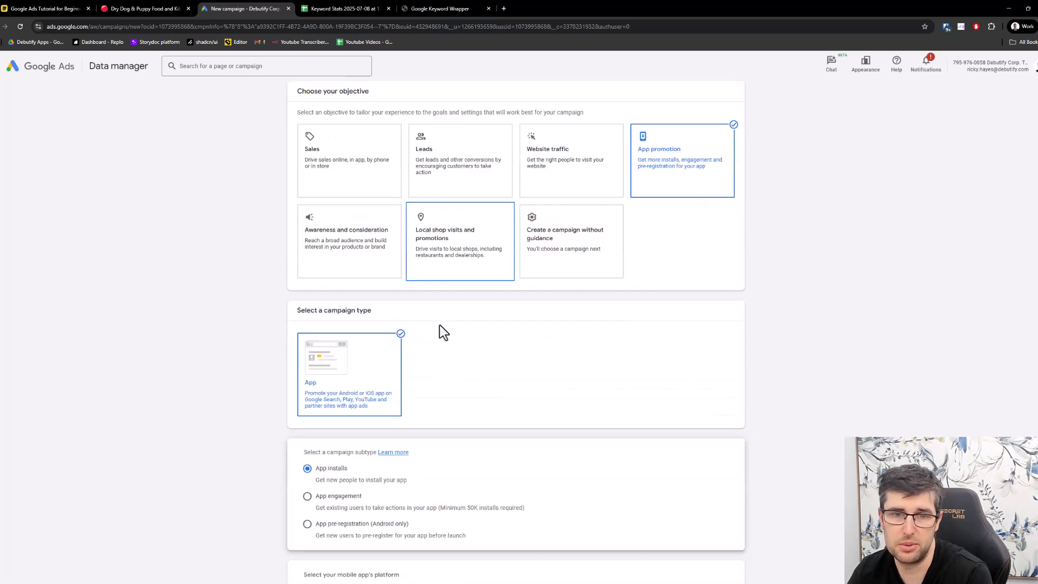
scroll(439, 326, down, 1)
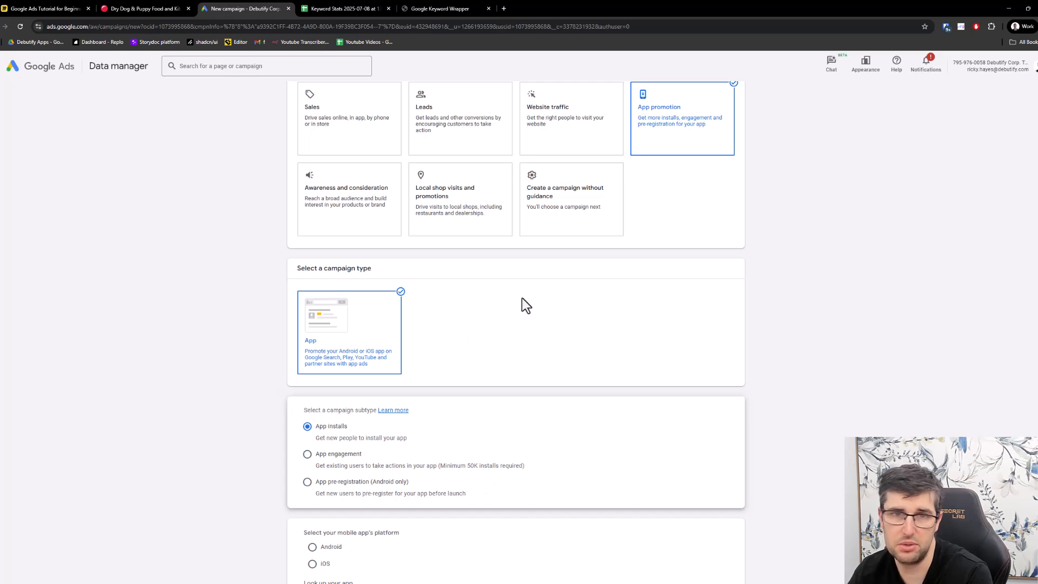
scroll(521, 298, up, 2)
click(352, 189)
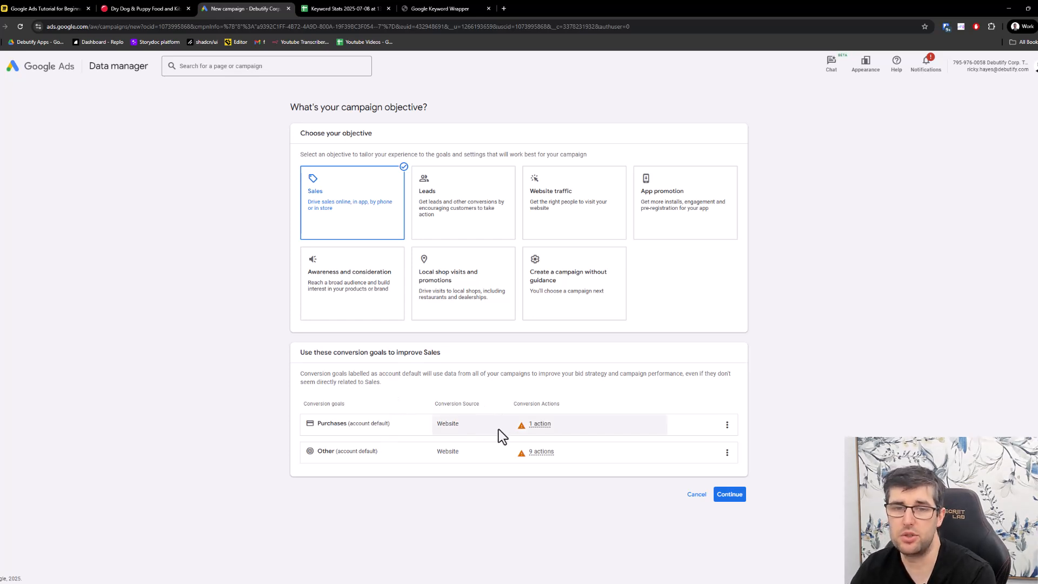
- Remove the "Other" conversion goal from the campaign and continue with only the Purchases goal
click(727, 454)
click(749, 469)
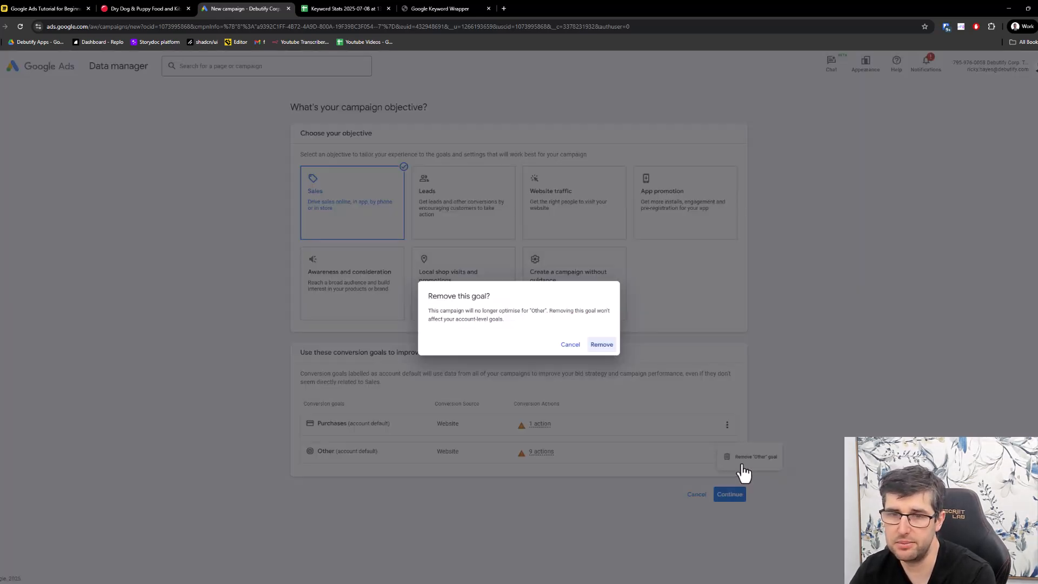
click(601, 344)
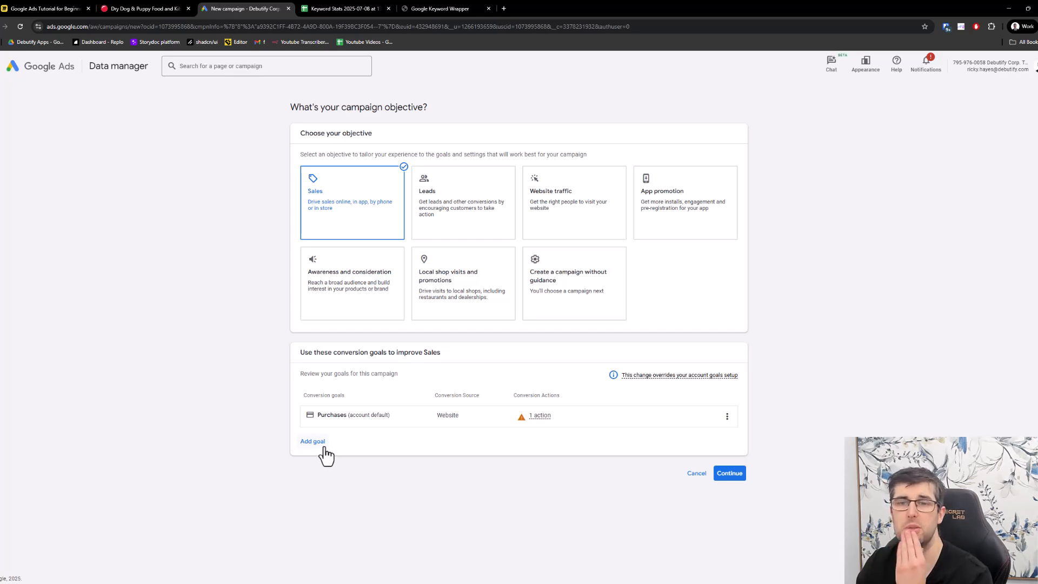
click(734, 474)
- Choose Performance Max as the campaign type and check the Merchant Center product option, leaving it disabled
scroll(595, 410, down, 3)
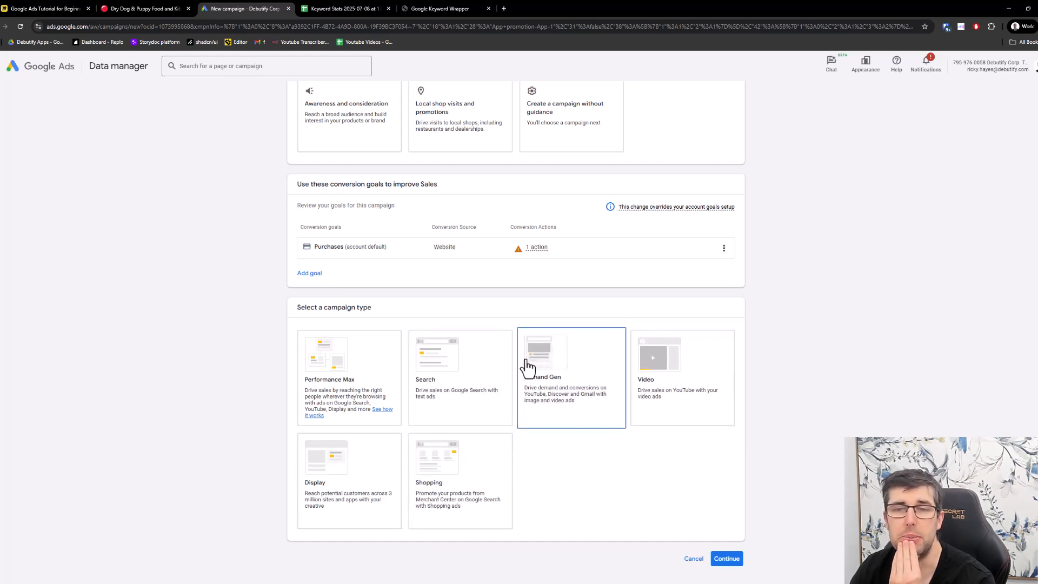
click(352, 369)
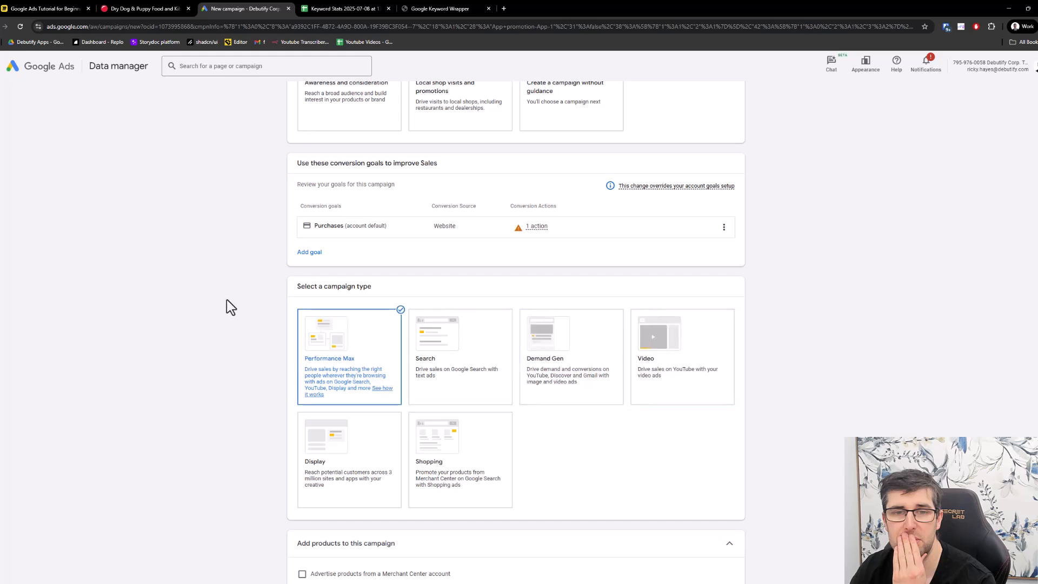
scroll(226, 303, down, 4)
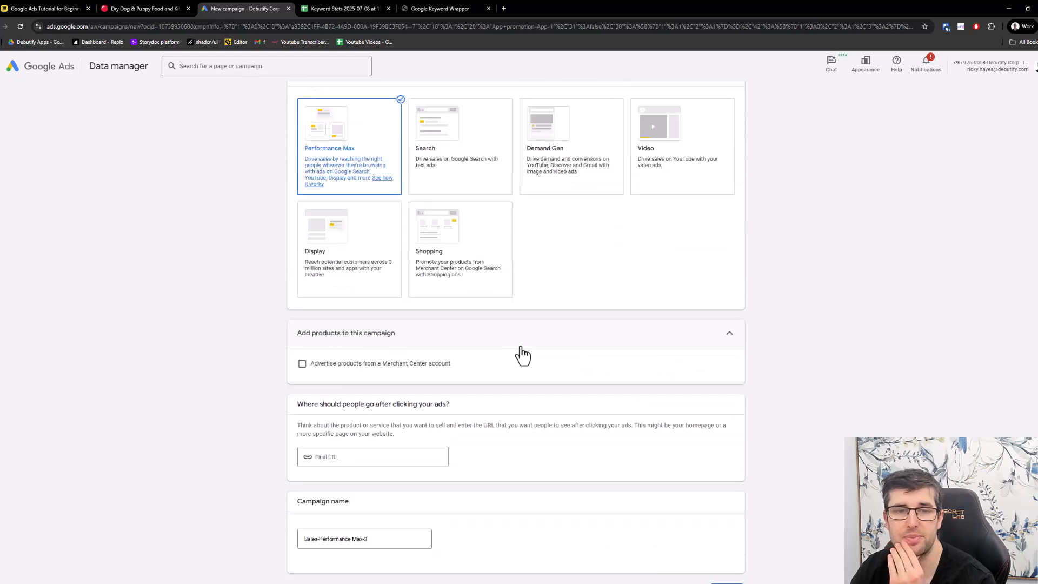
click(329, 367)
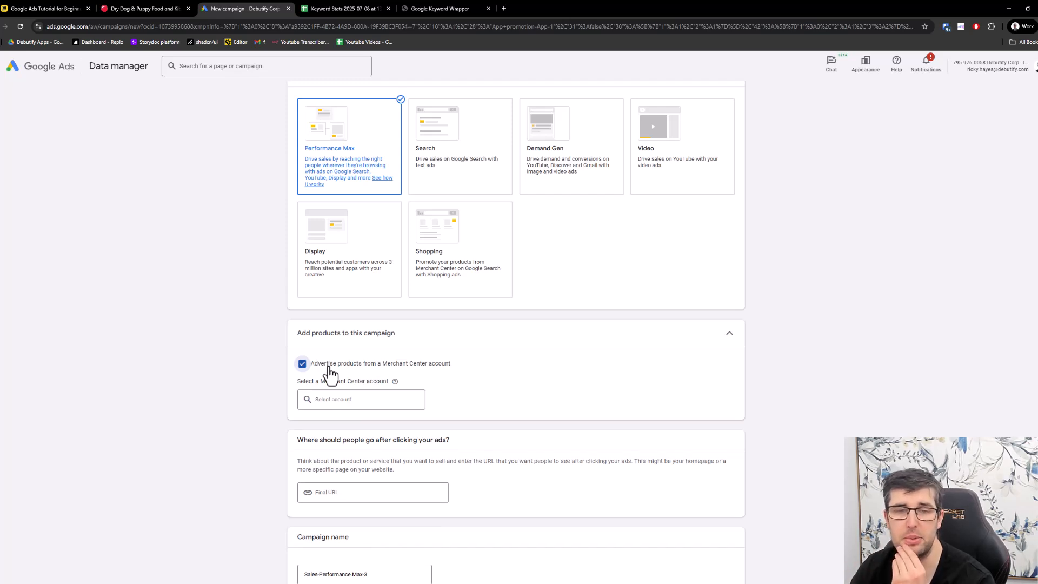
click(330, 373)
- Copy the PetSmart dry dog food page address and enter it as the campaign's final URL
scroll(379, 427, down, 2)
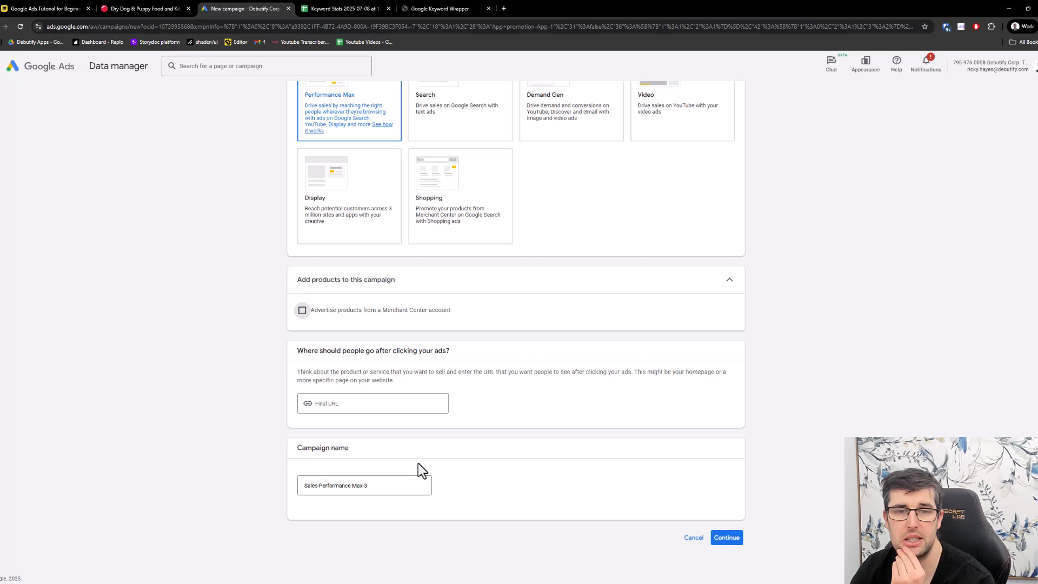
click(375, 405)
click(161, 6)
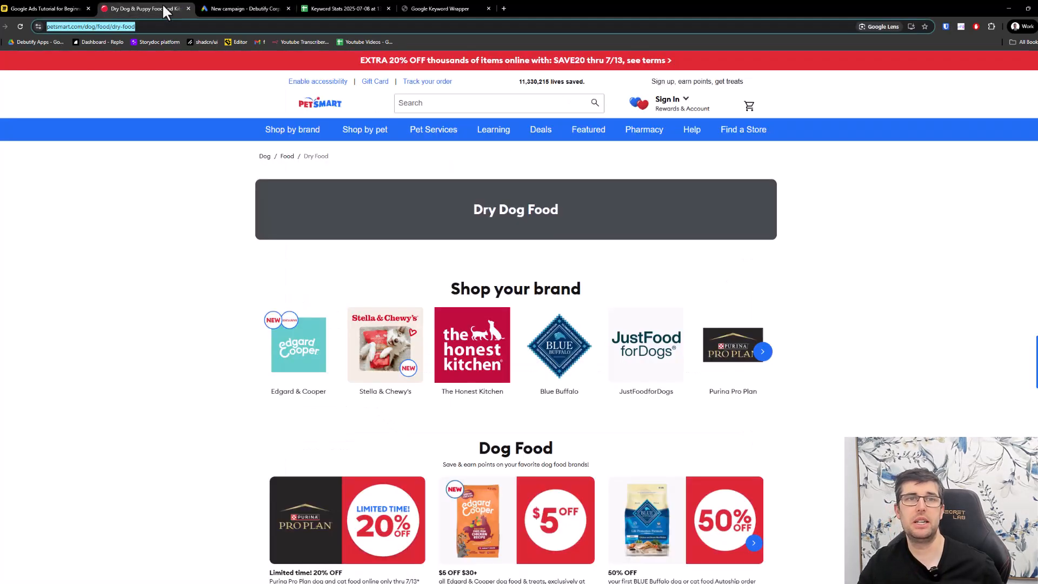
key(ctrl+c)
click(264, 8)
click(340, 436)
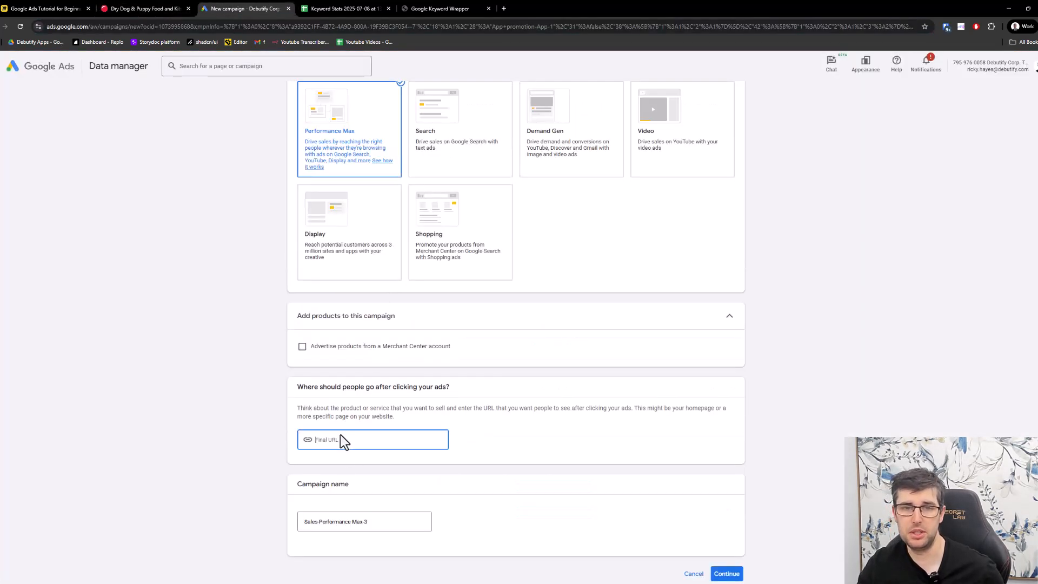
key(ctrl+v)
- Rename the campaign as "PMAX - Petsmart"
drag(378, 523, 203, 498)
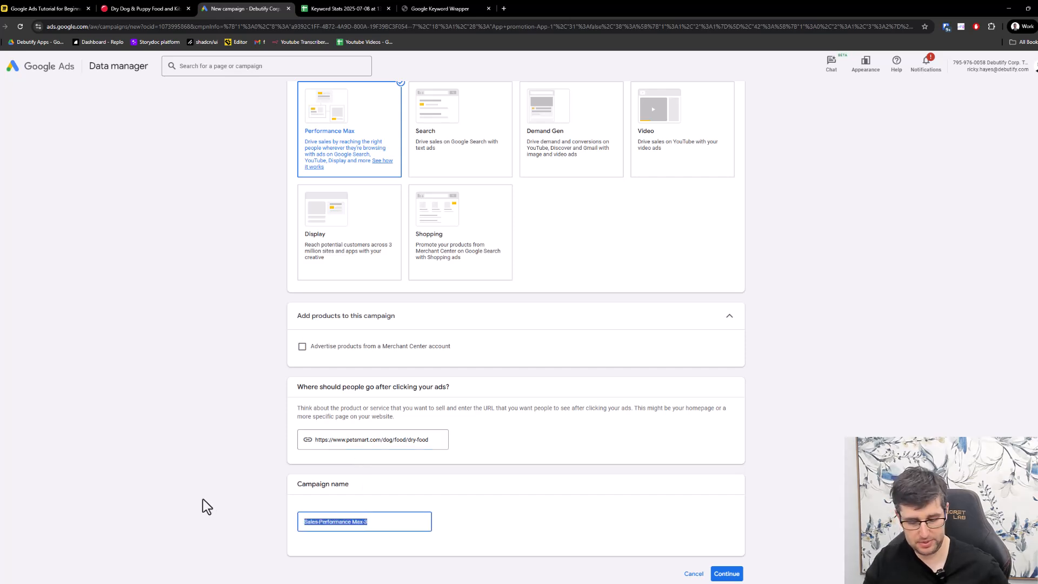
text(PMXA)
key(BackSpace)
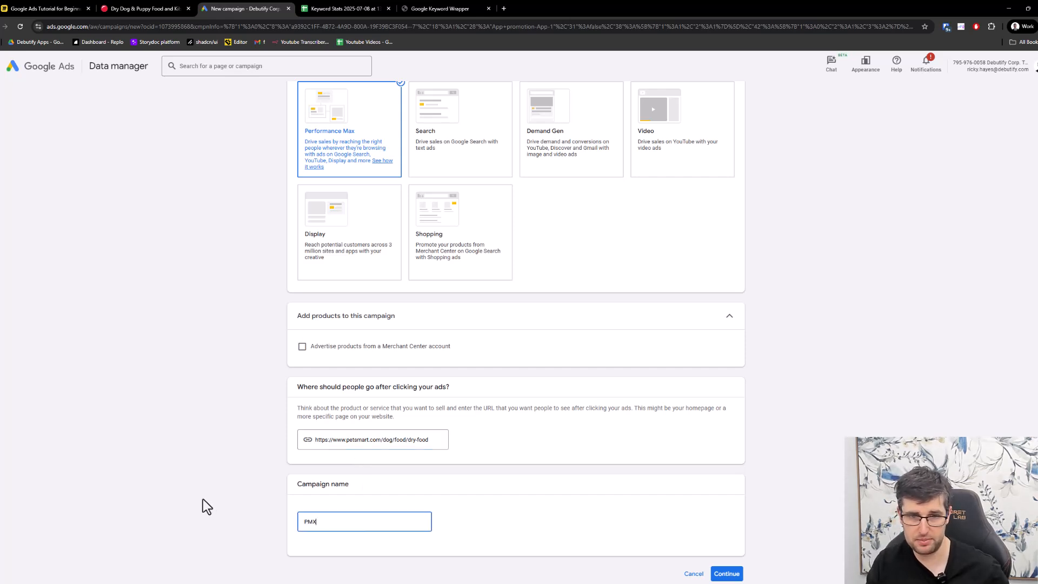
text(AX -)
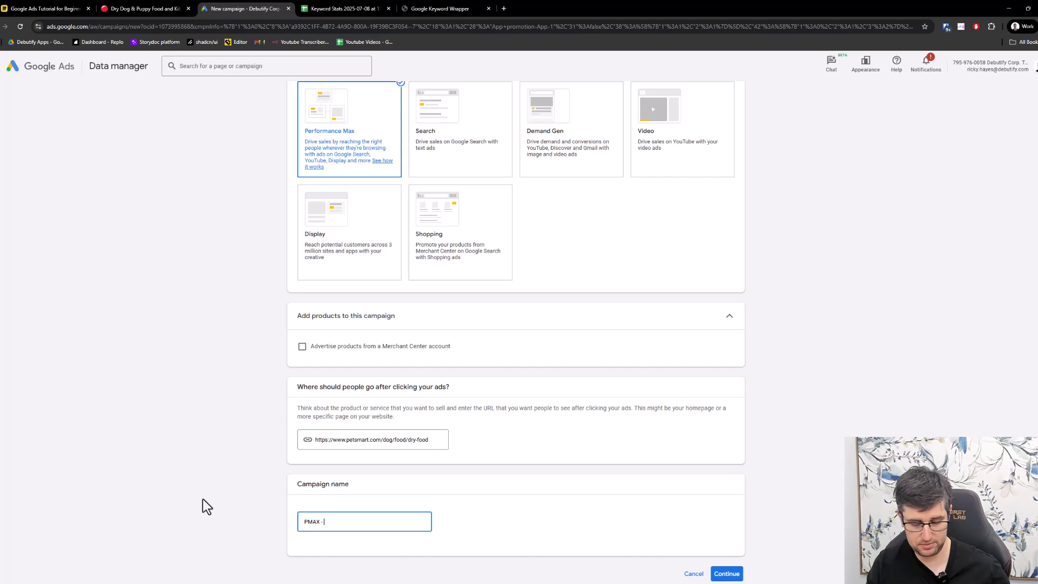
text( Prospe)
key(BackSpace)
key(BackSpace)
key(BackSpace)
key(BackSpace)
key(BackSpace)
key(BackSpace)
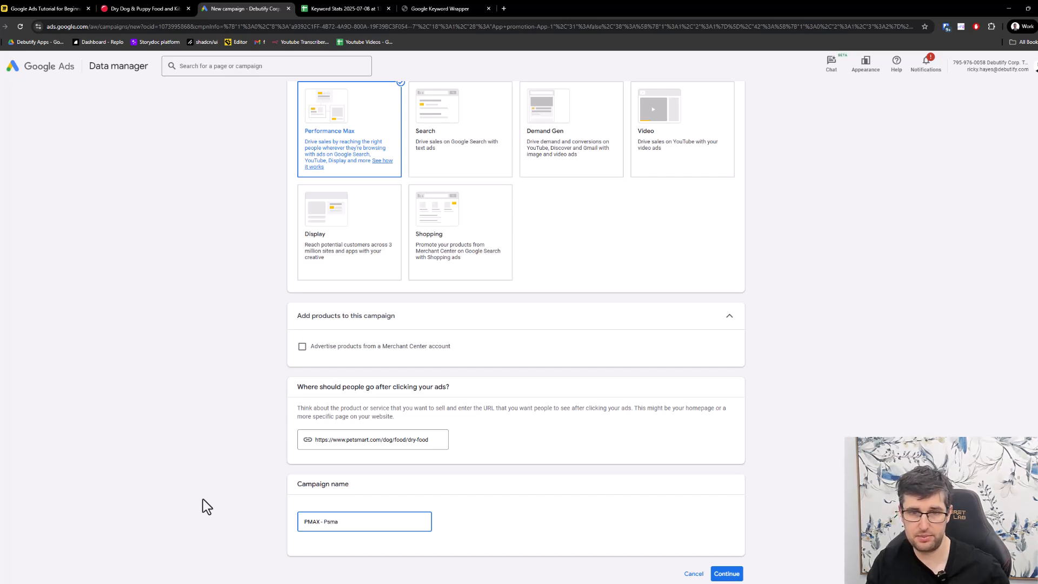
text(Petsmart)
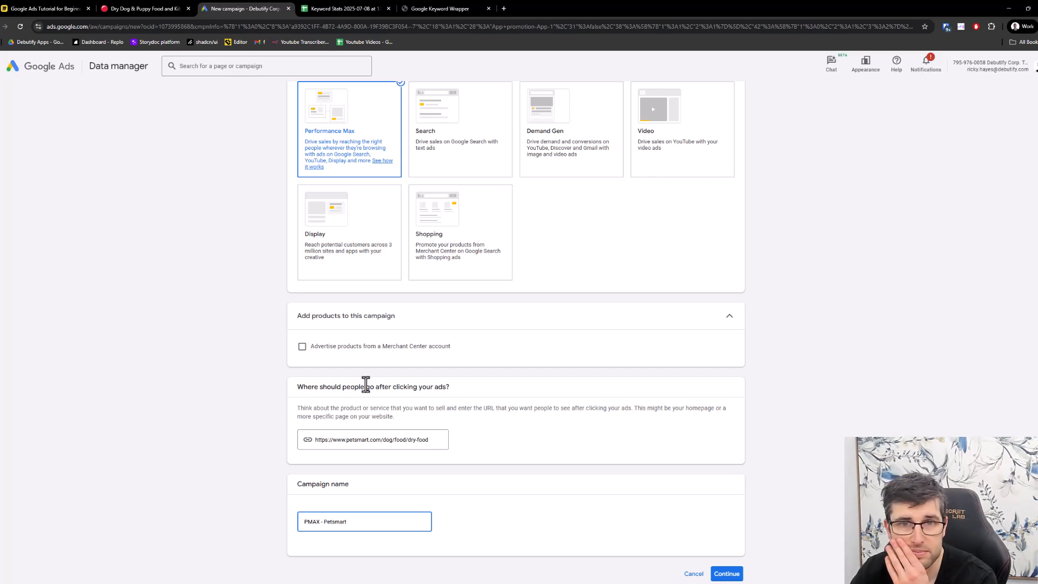
- Continue with the campaign setup and start a new campaign instead of finishing a saved draft
click(462, 256)
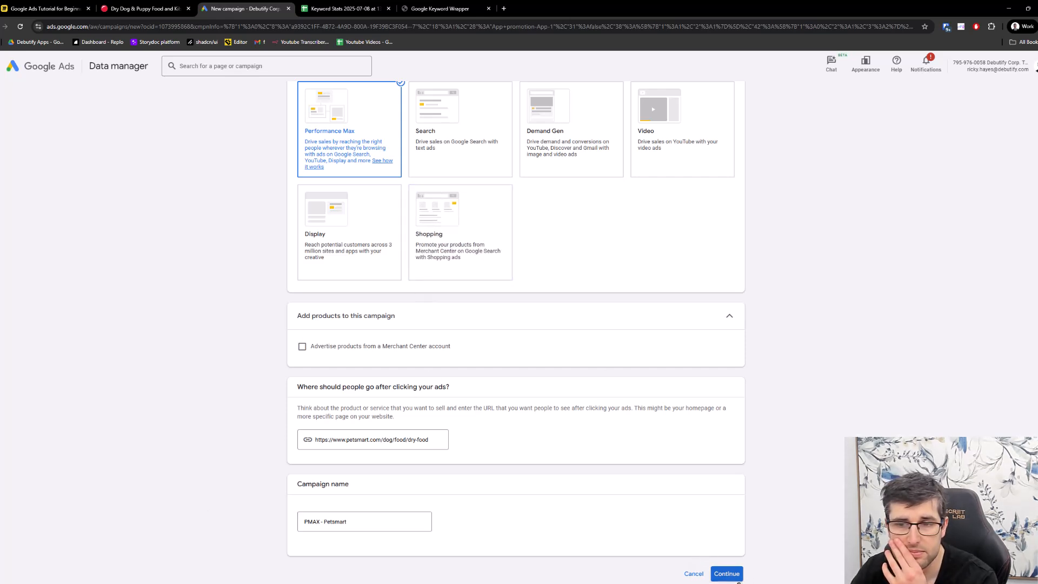
click(727, 574)
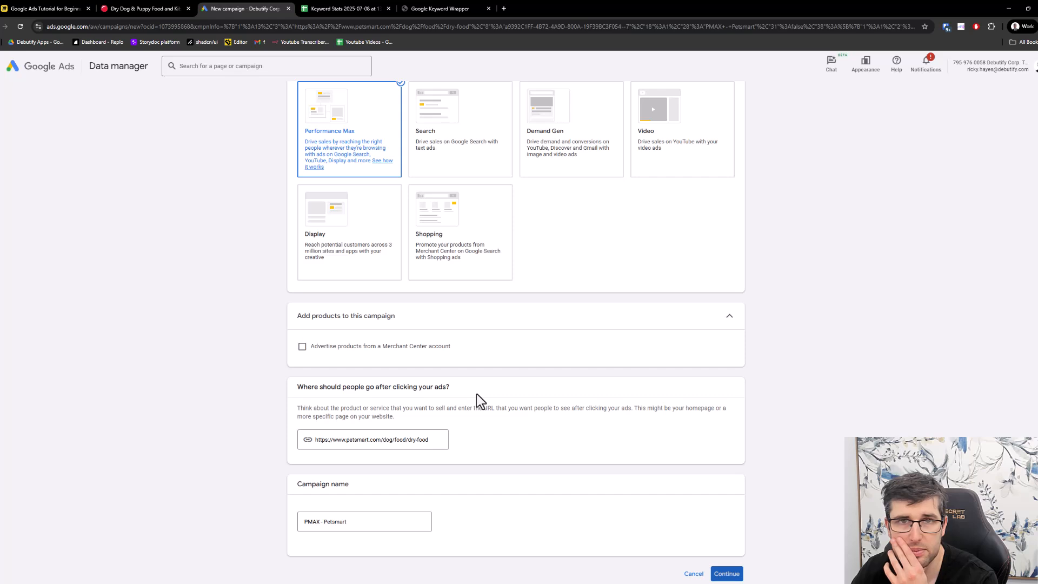
click(729, 574)
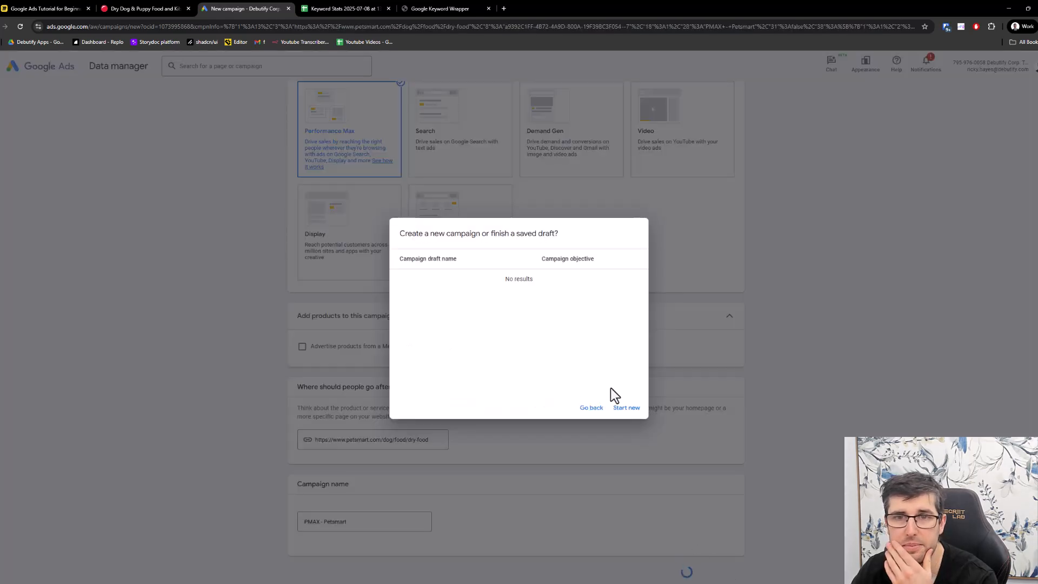
click(623, 414)
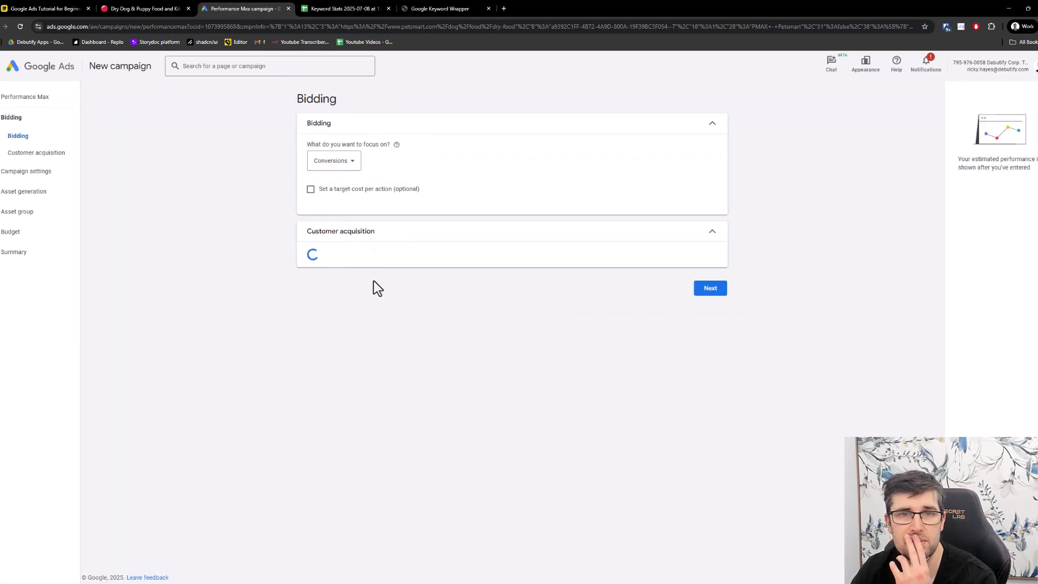
- Keep Conversions as the bidding focus, without bid adjustments for new customers, and proceed to the campaign settings
click(345, 163)
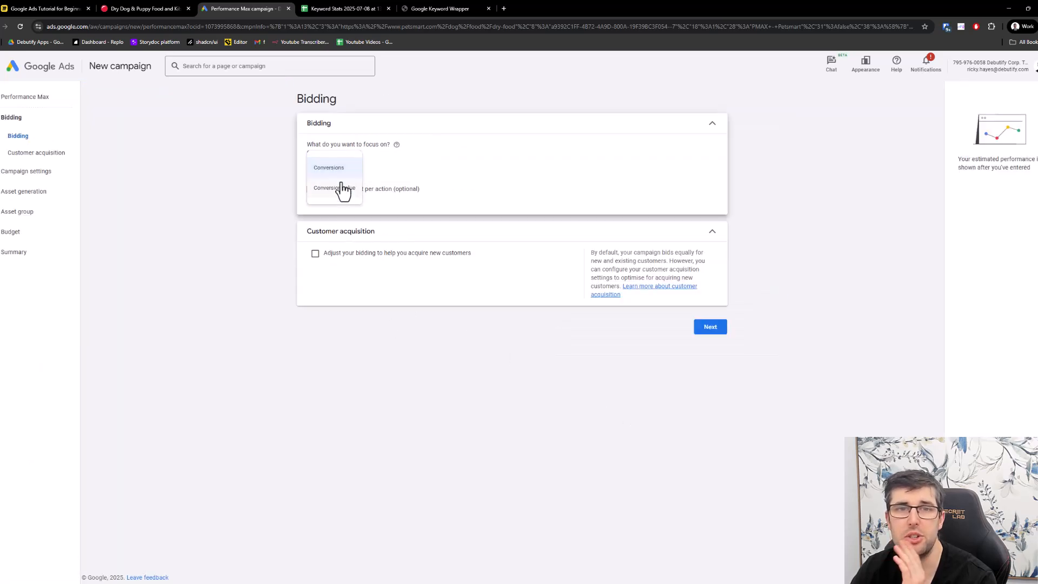
click(341, 164)
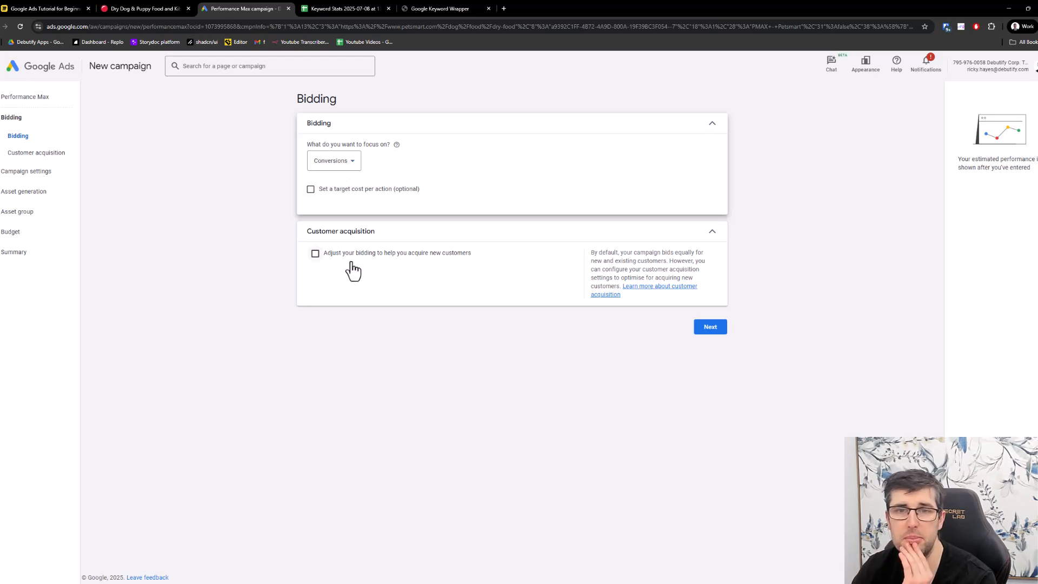
click(709, 330)
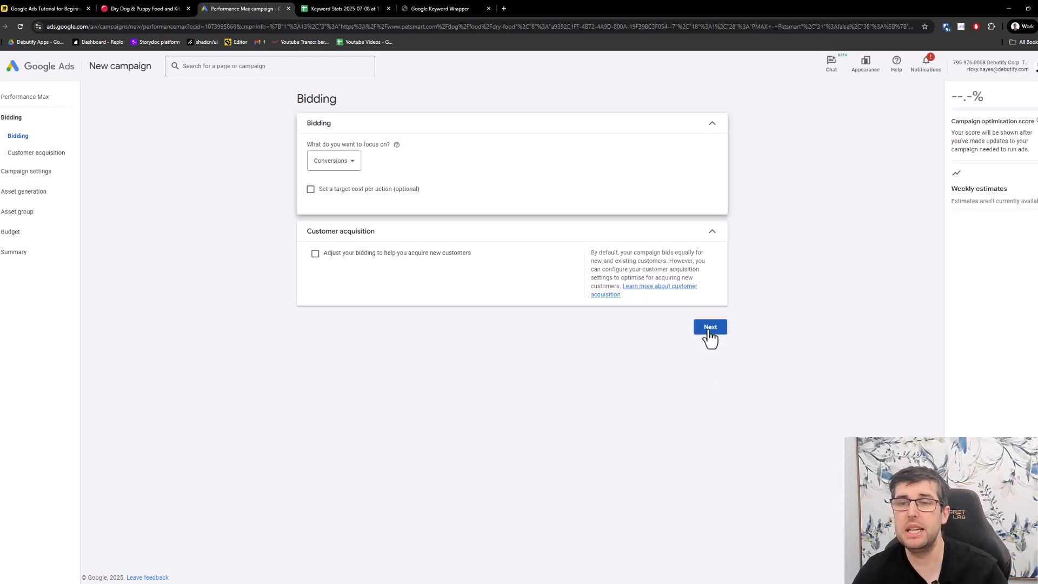
- Target Canada as the campaign location and open the brand list choices under the additional Brand exclusions setting
click(319, 186)
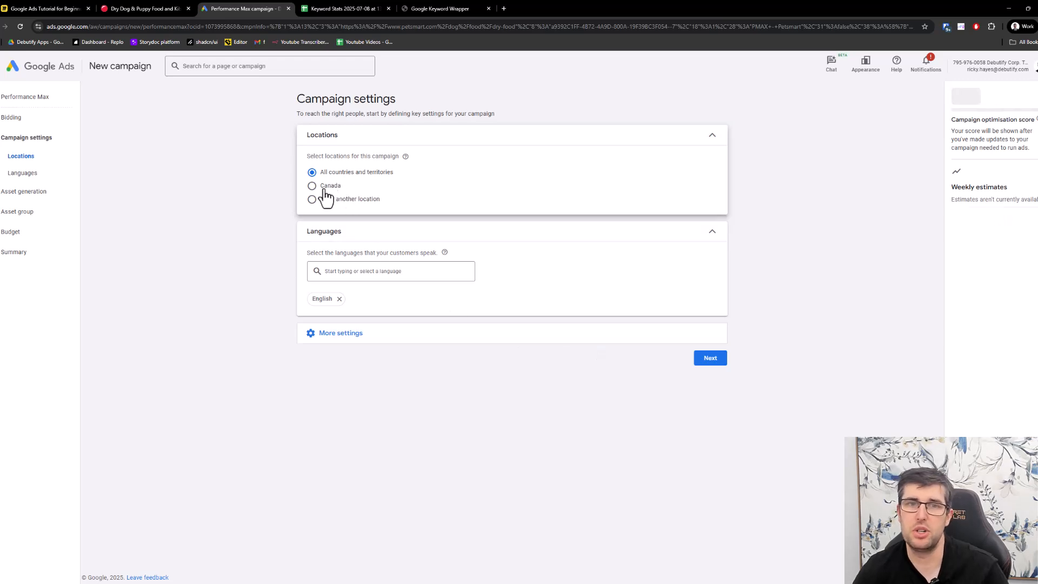
click(341, 334)
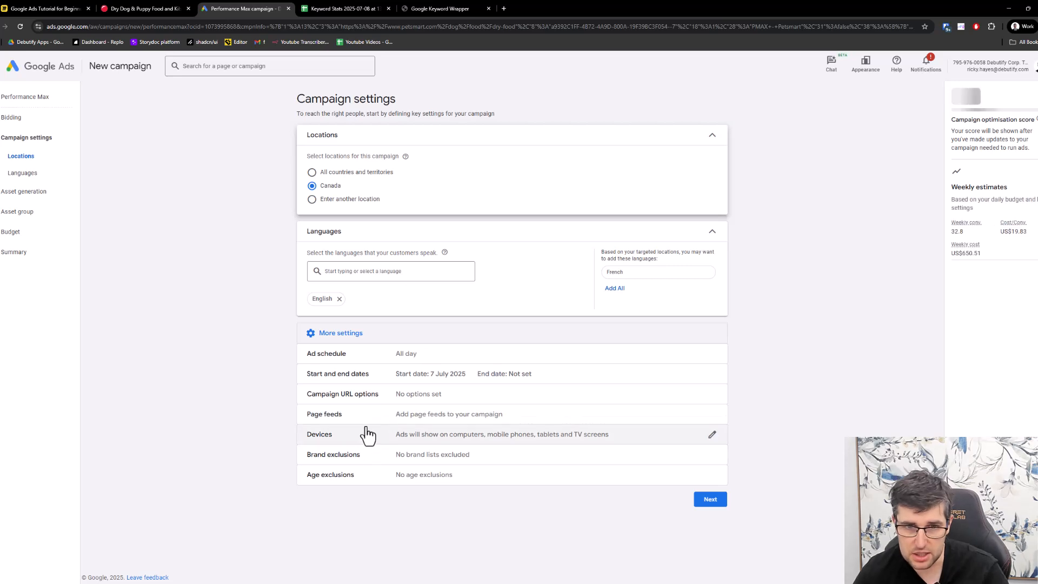
click(372, 463)
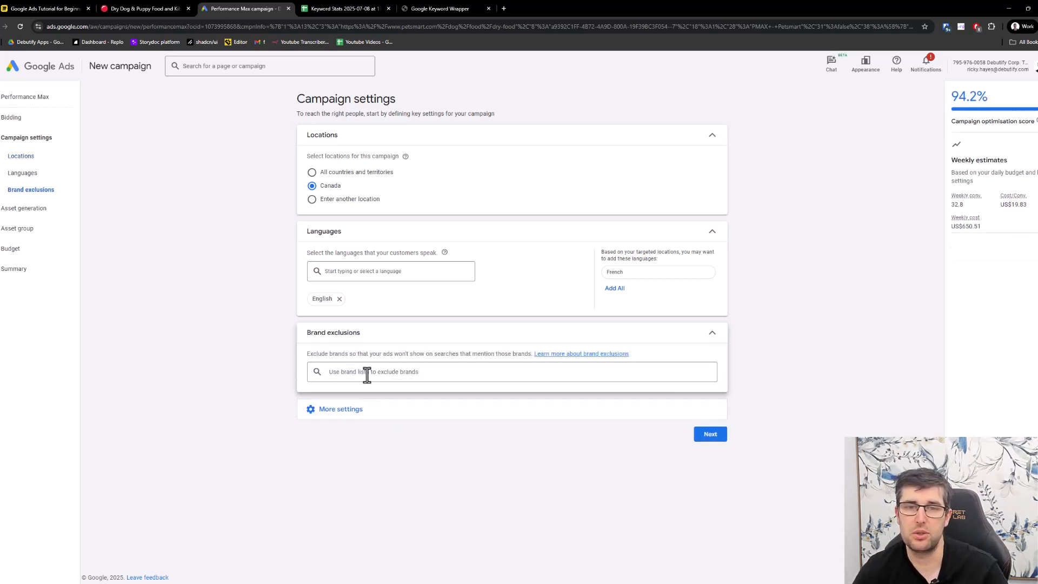
click(368, 372)
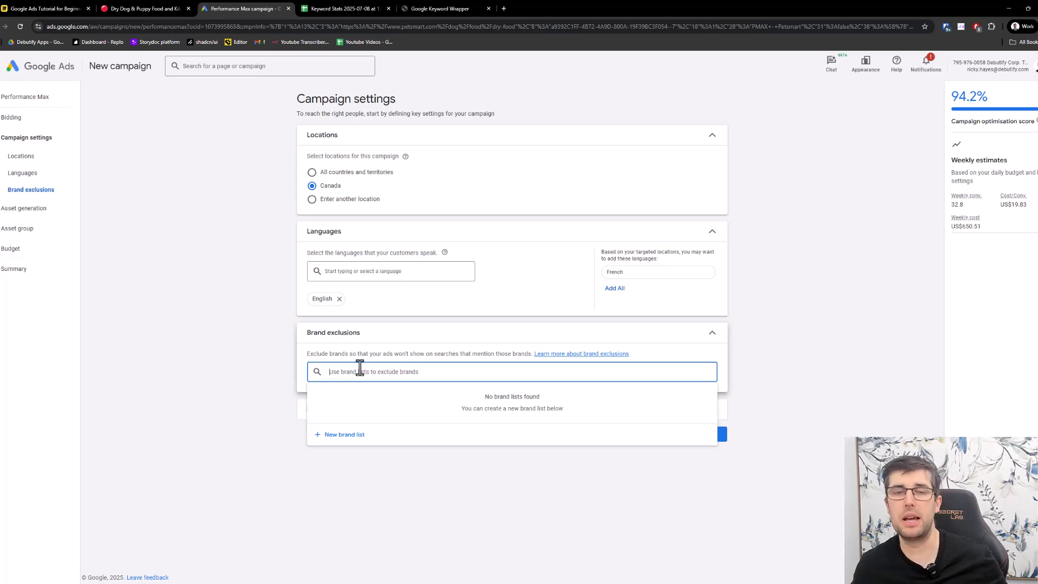
click(412, 8)
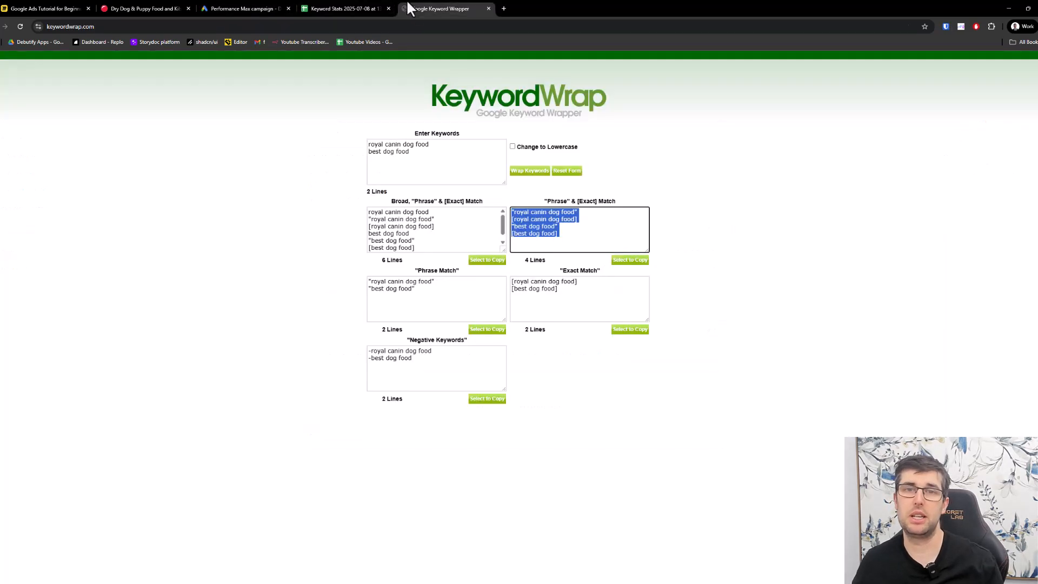
click(154, 8)
click(268, 8)
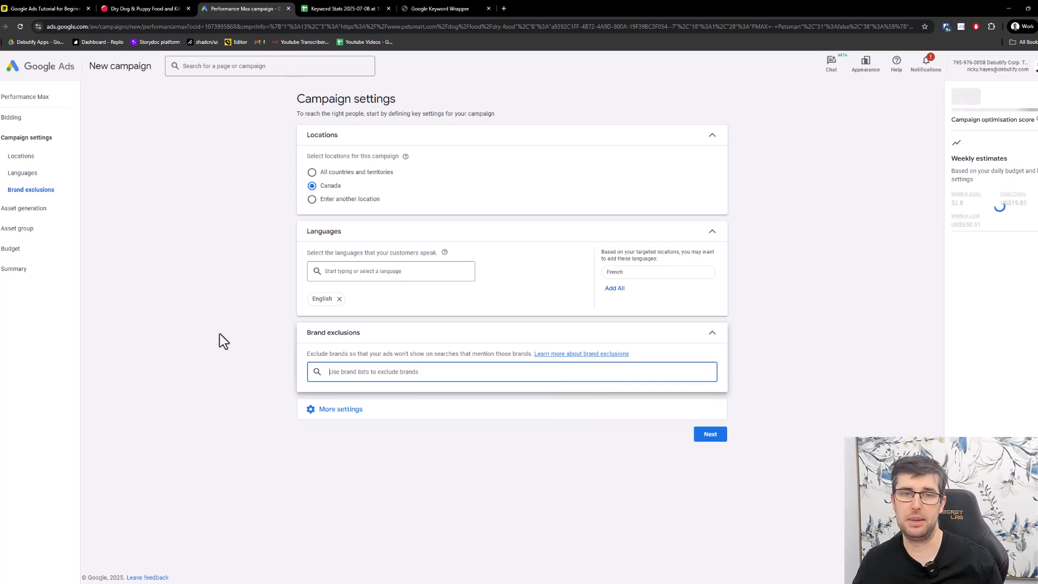
- Review the additional settings and the Age exclusions option, then collapse it without enabling any exclusion
click(342, 409)
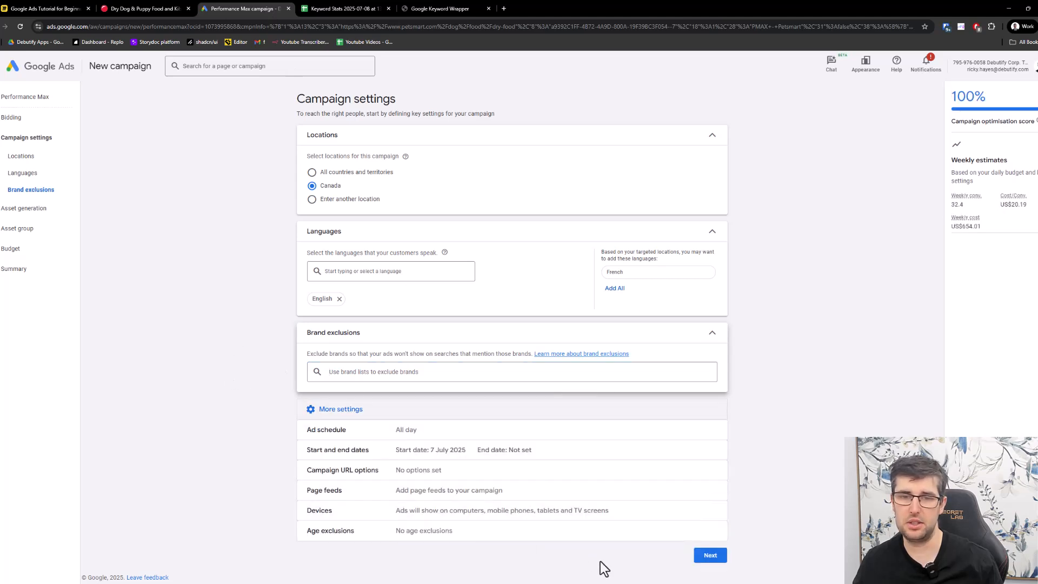
click(514, 530)
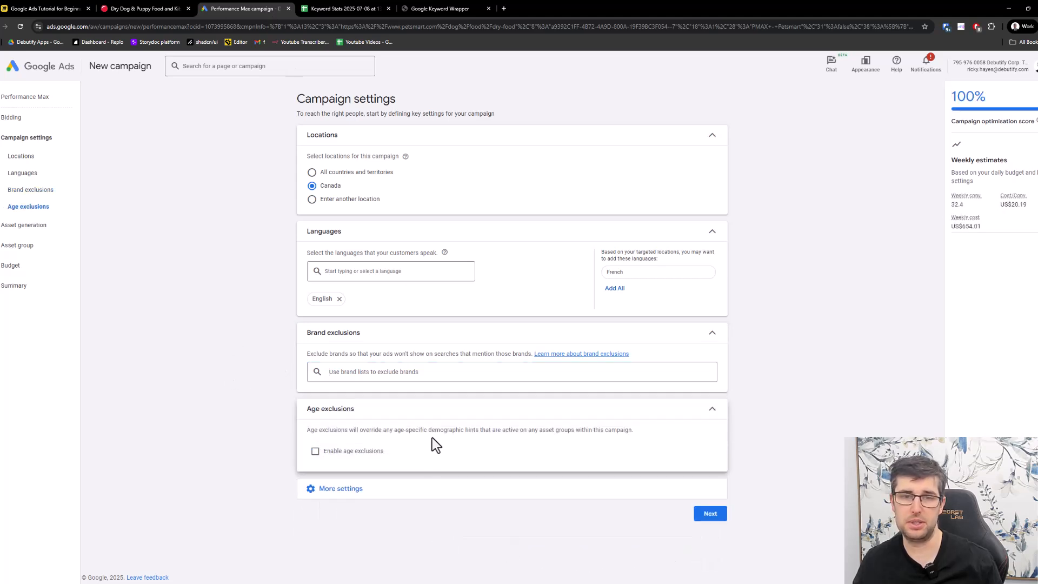
click(518, 416)
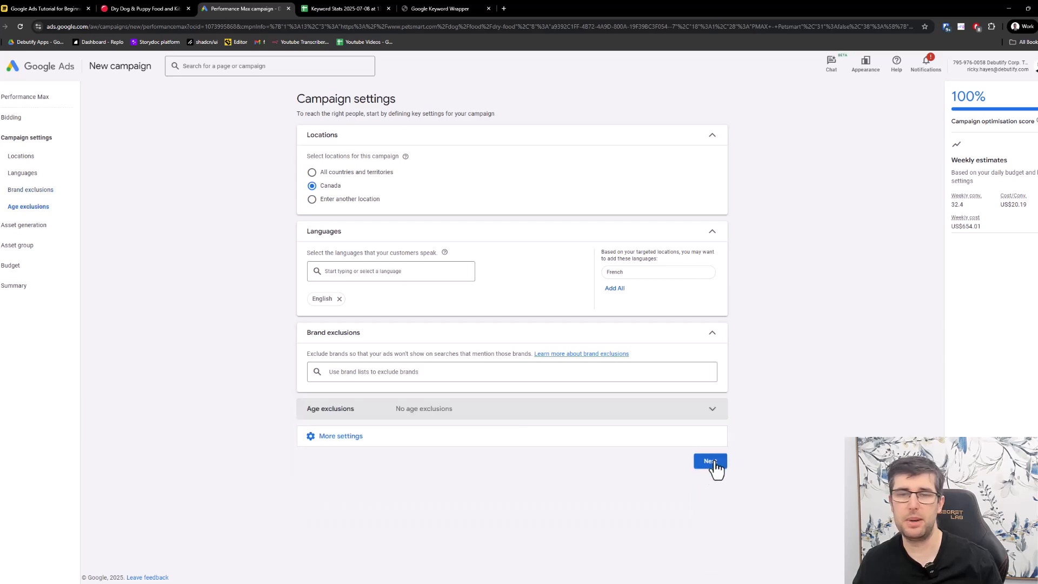
- Proceed past the campaign settings and generate AI assets from the PetSmart dry-food URL, keeping all suggested pages selected
click(716, 463)
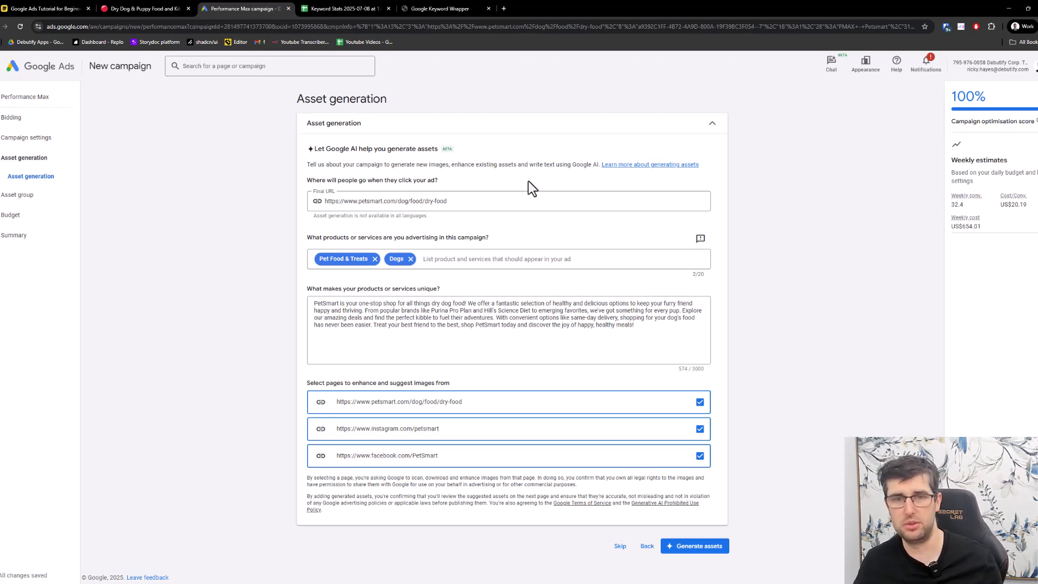
mouse_move(465, 349)
mouse_down()
mouse_move(331, 337)
mouse_move(457, 340)
mouse_up()
click(498, 340)
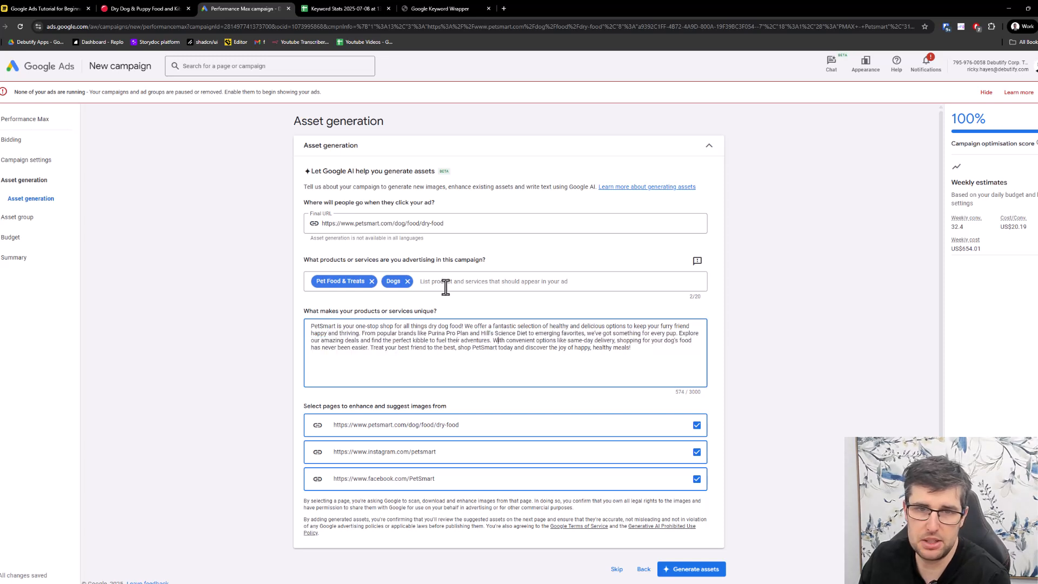
scroll(495, 390, down, 1)
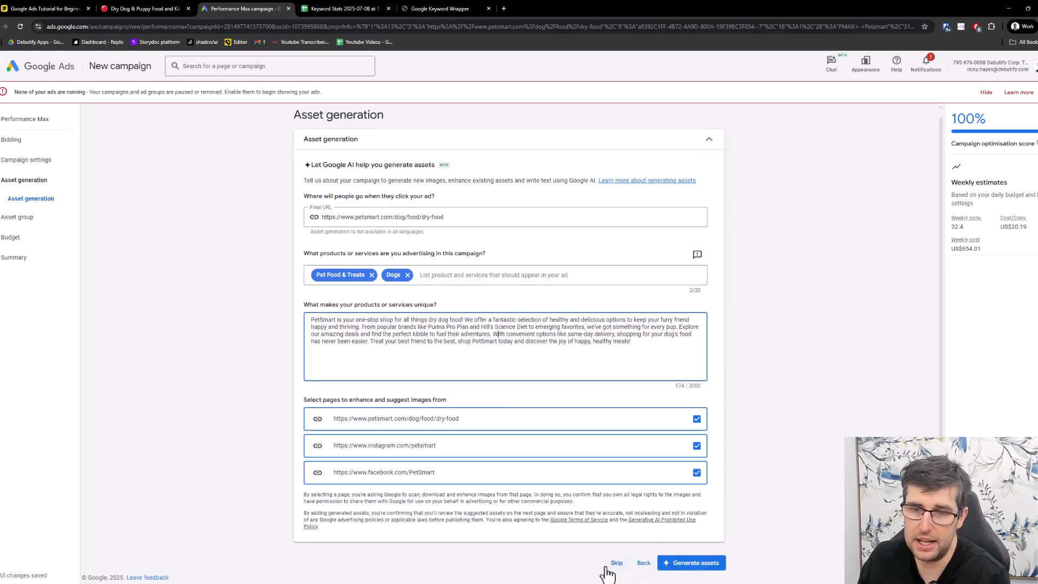
click(712, 570)
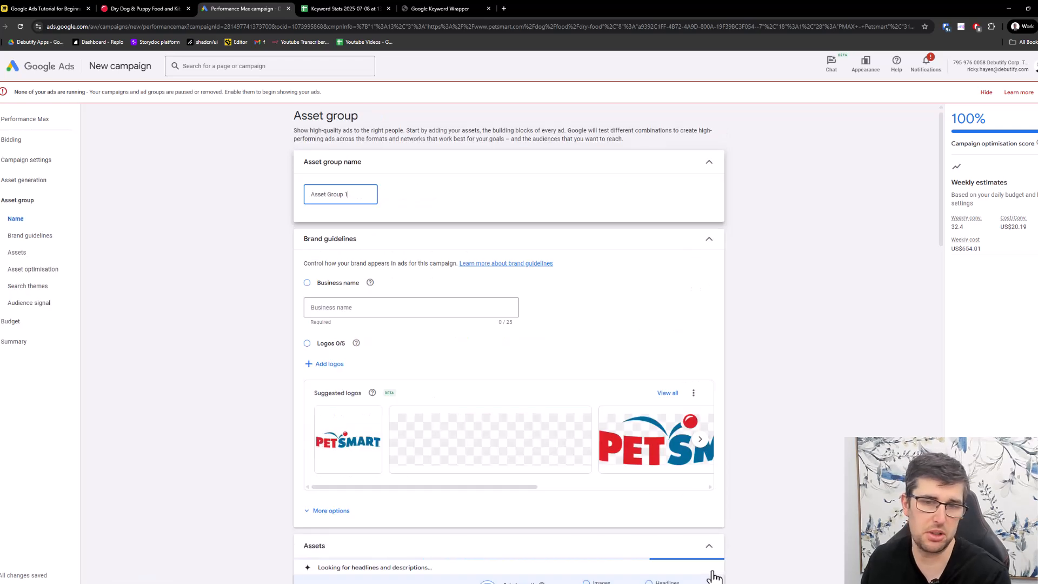
- Check the PetSmart dry dog food page, then rename the asset group as AG1
click(169, 8)
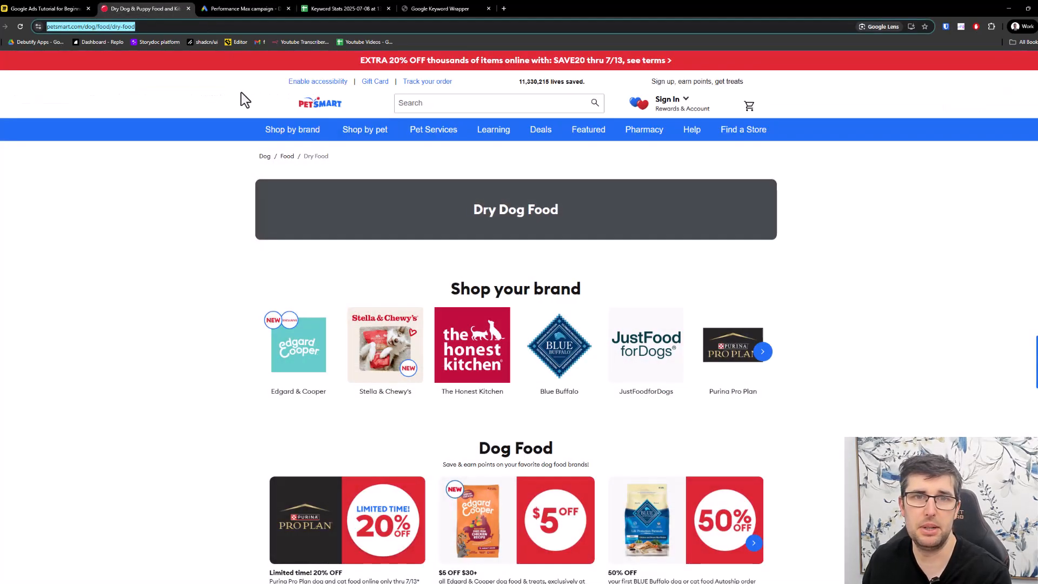
click(244, 9)
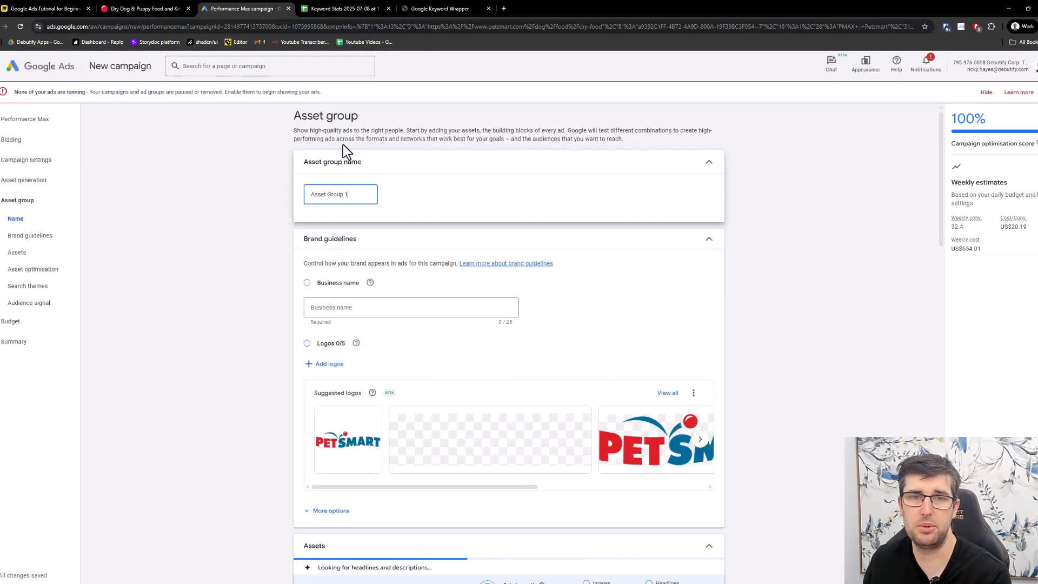
triple_click(357, 195)
text(AG)
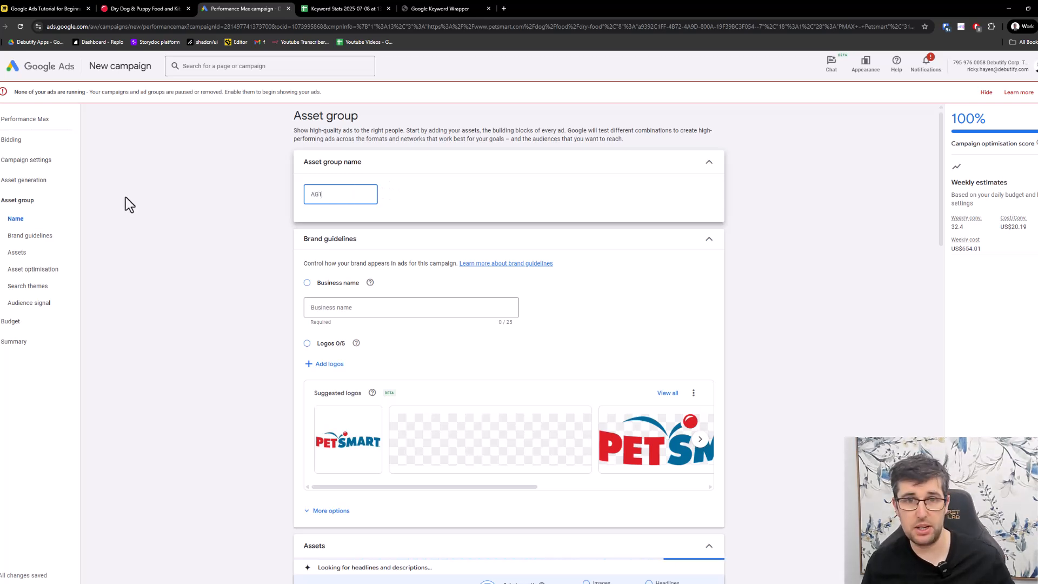
text(1)
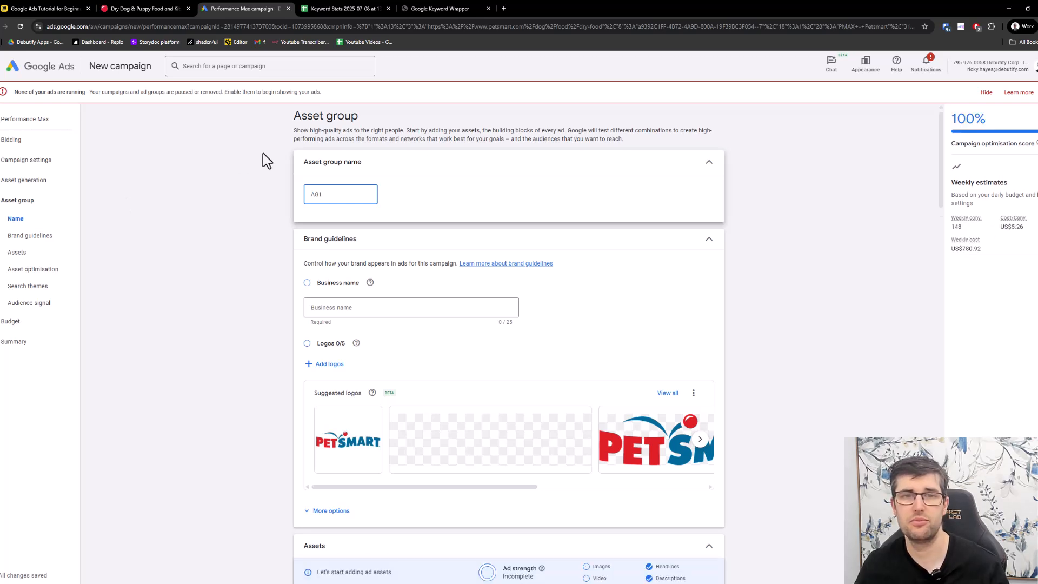
- Set the business name to PetSmart in the brand guidelines
scroll(276, 186, down, 1)
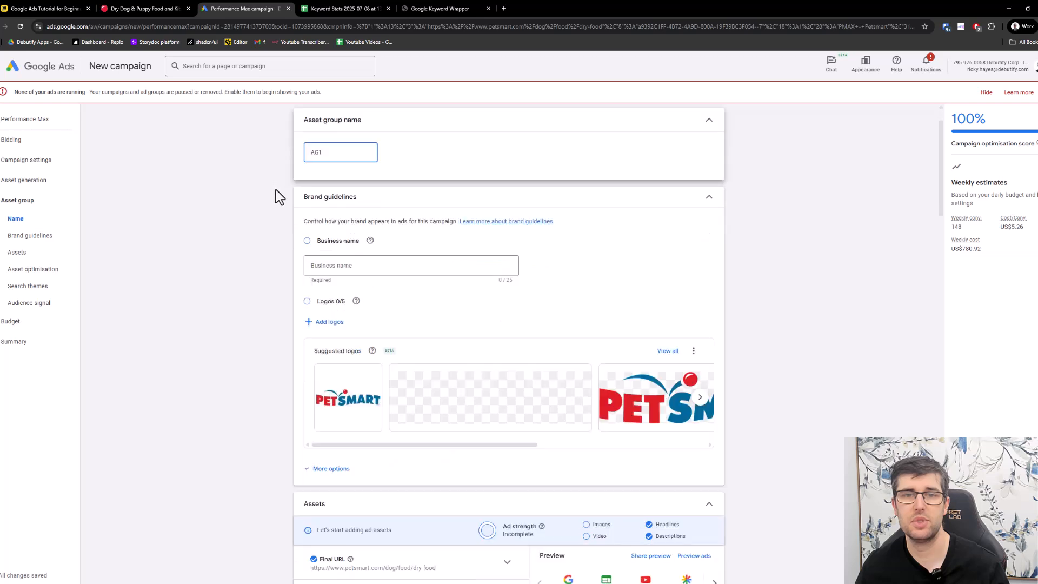
click(359, 267)
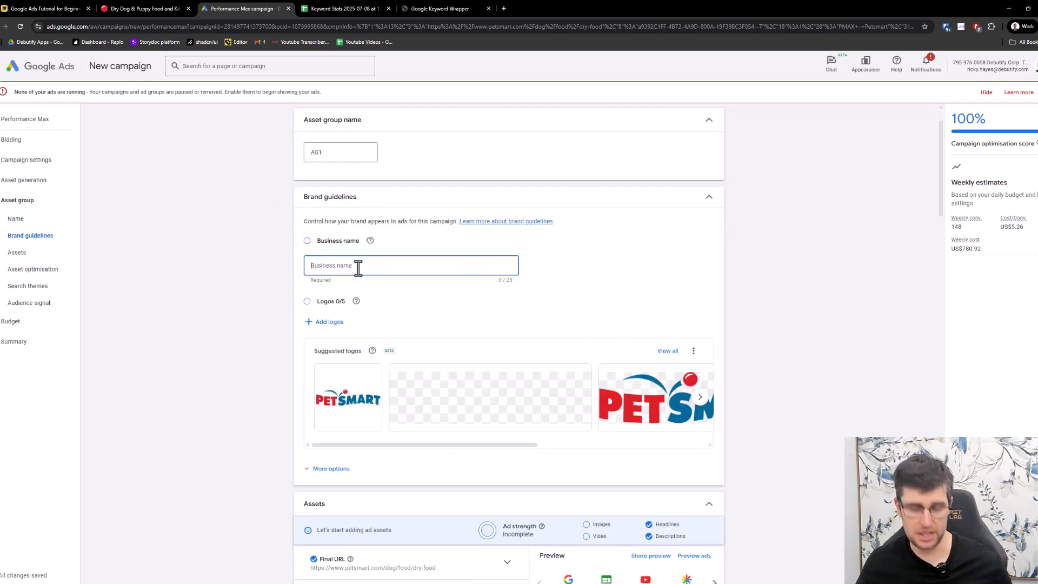
text(Pets)
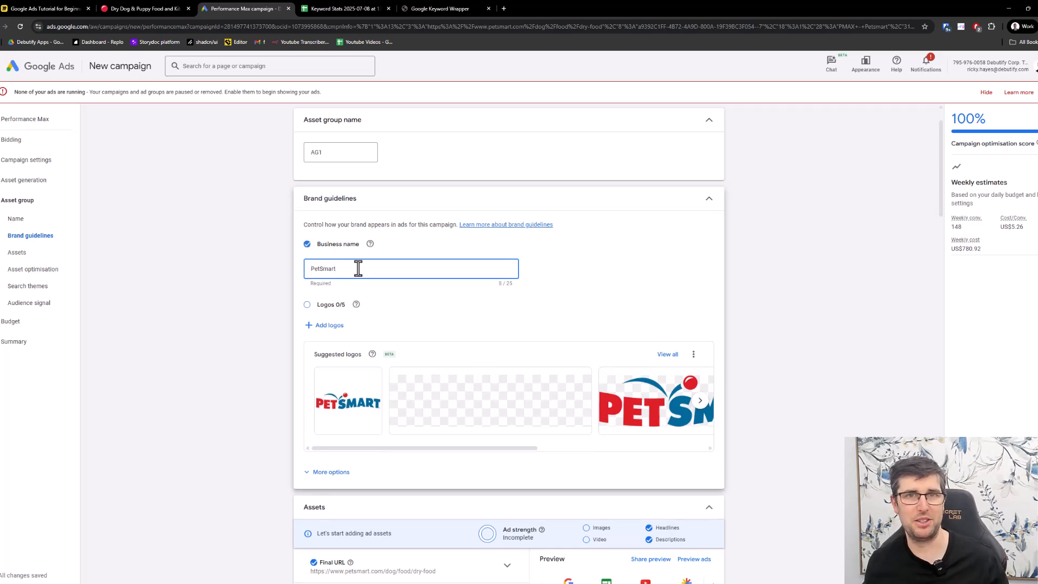
- Review the generated headlines and look through the Discover, YouTube, Display and Search ad previews
scroll(333, 277, down, 3)
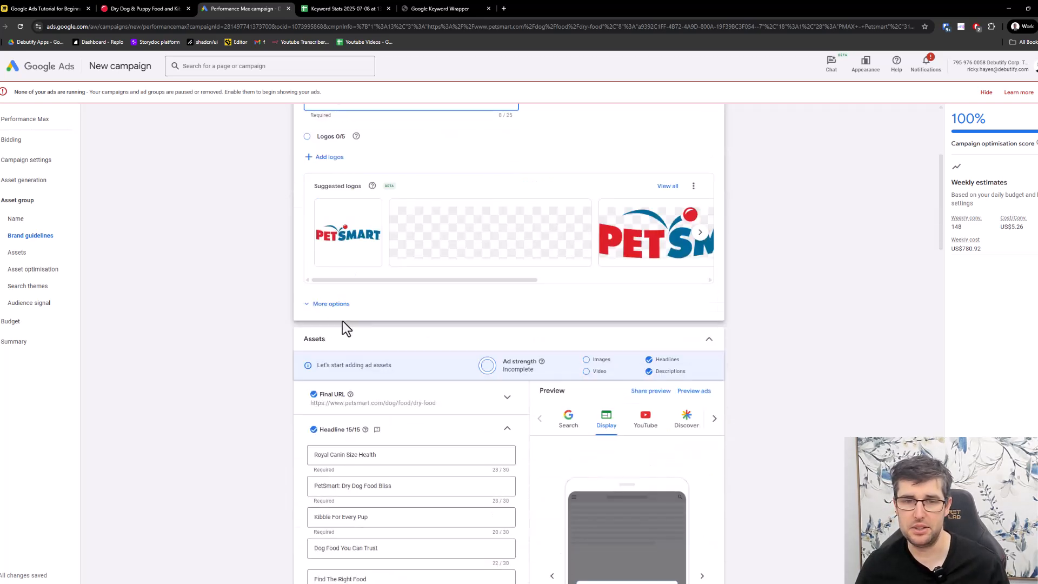
scroll(431, 417, down, 8)
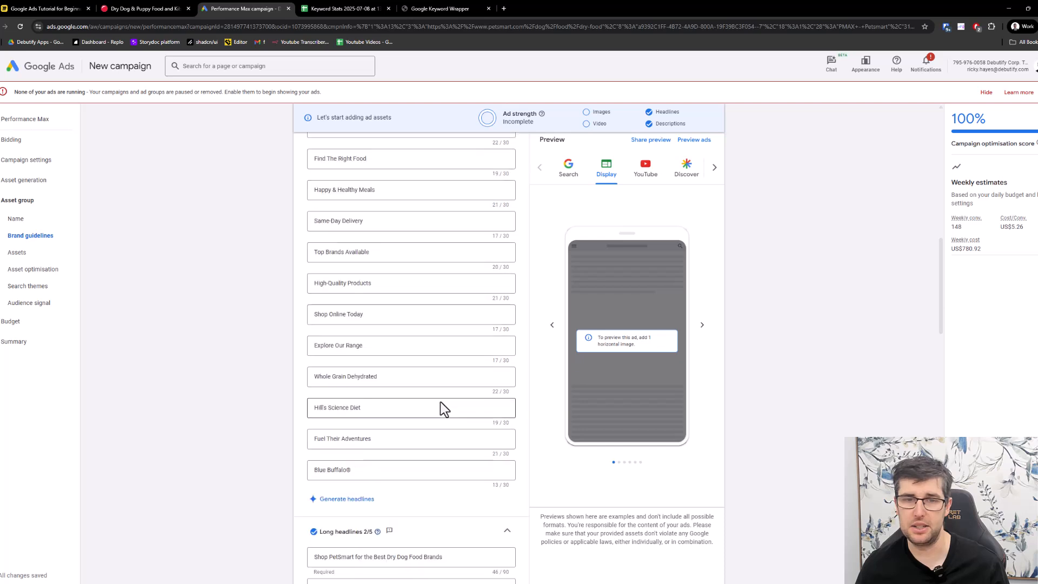
scroll(439, 414, up, 5)
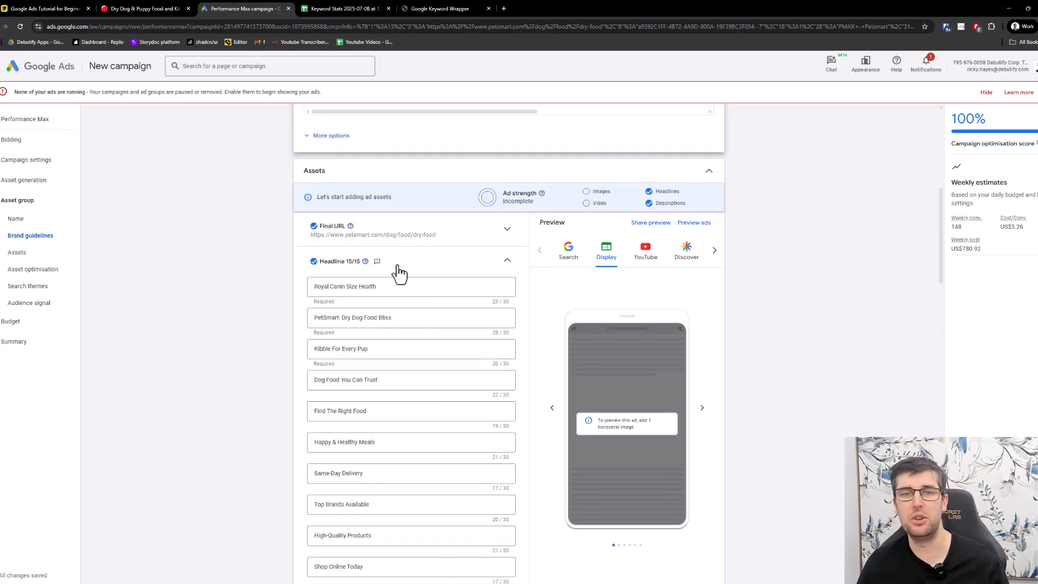
click(382, 285)
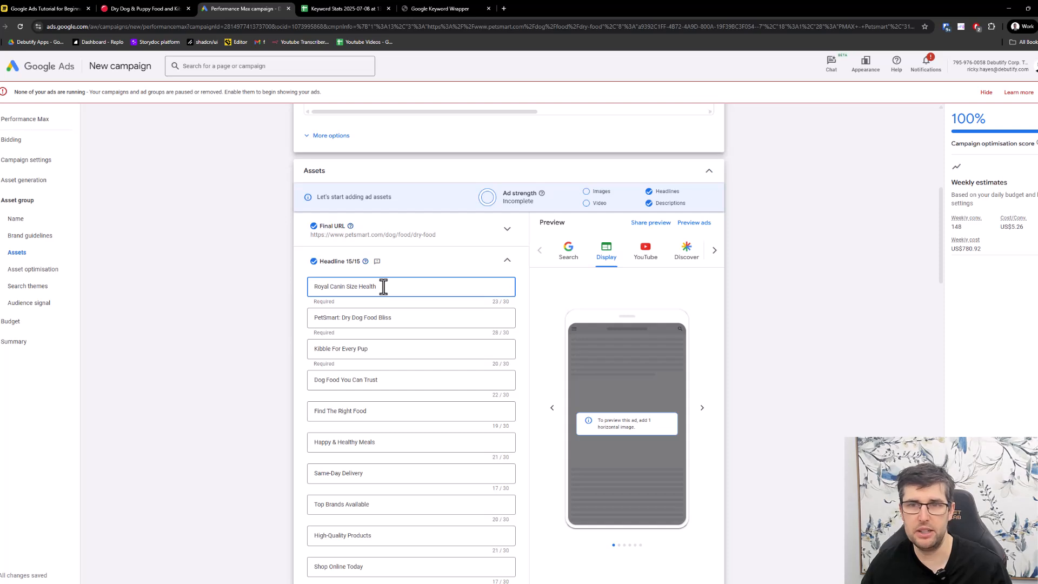
click(714, 250)
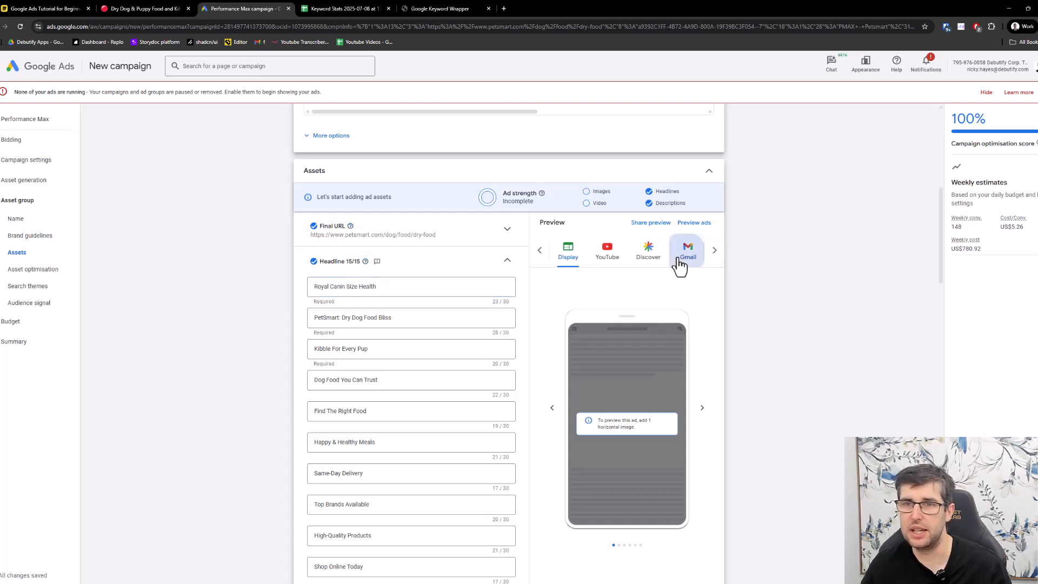
click(644, 251)
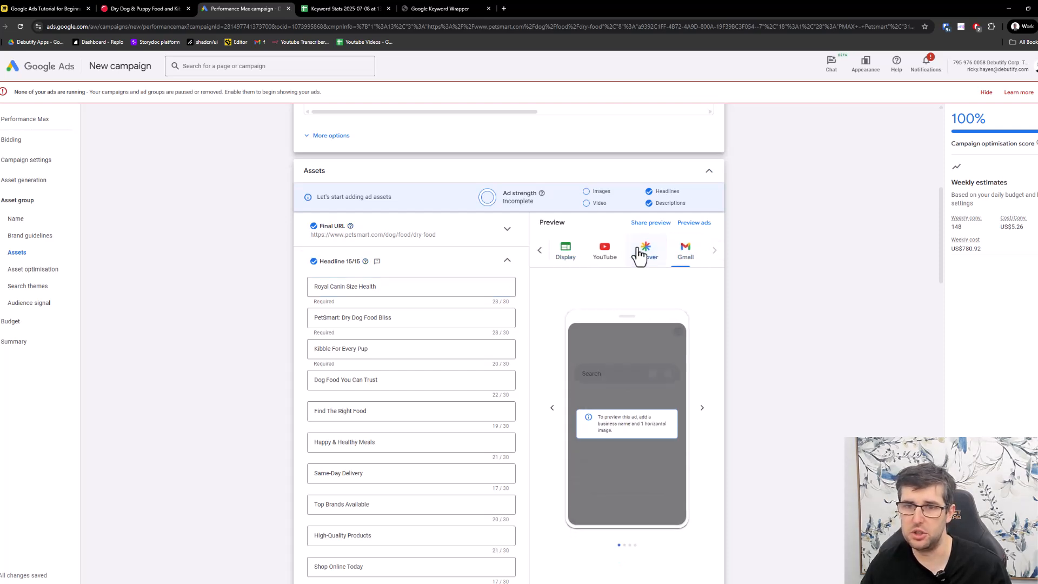
click(605, 253)
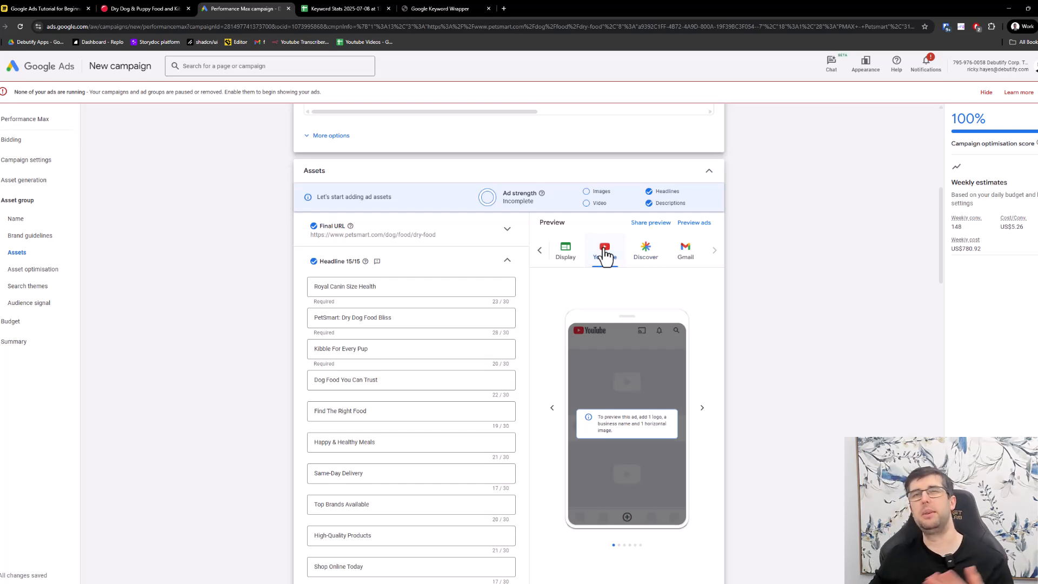
click(565, 250)
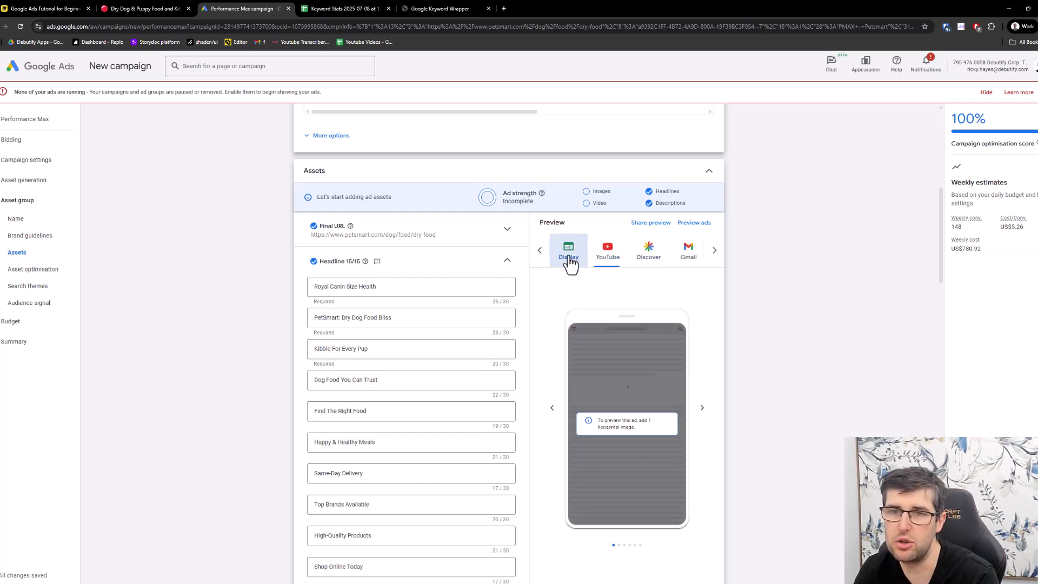
click(539, 250)
click(568, 251)
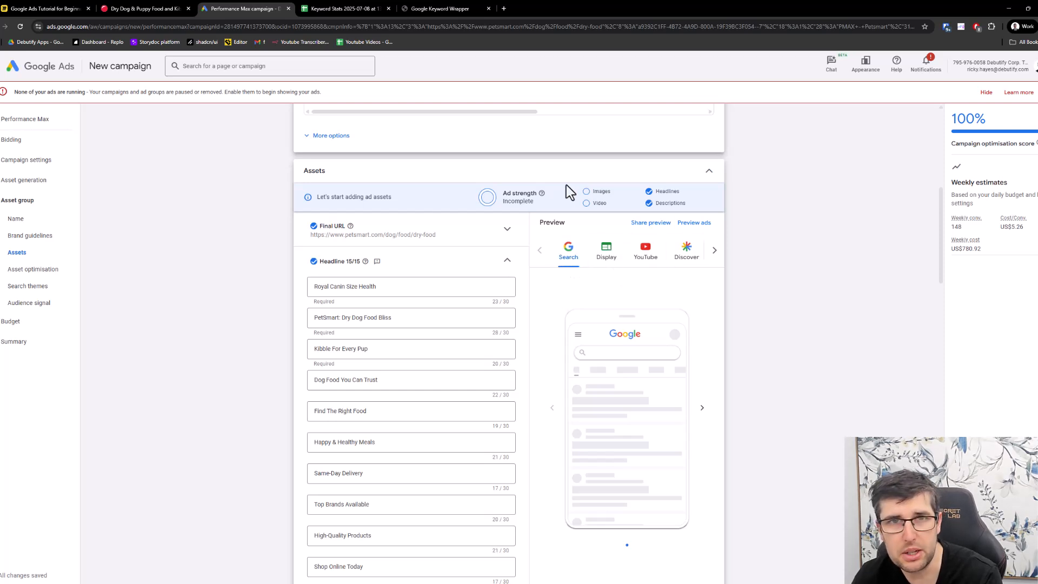
click(714, 252)
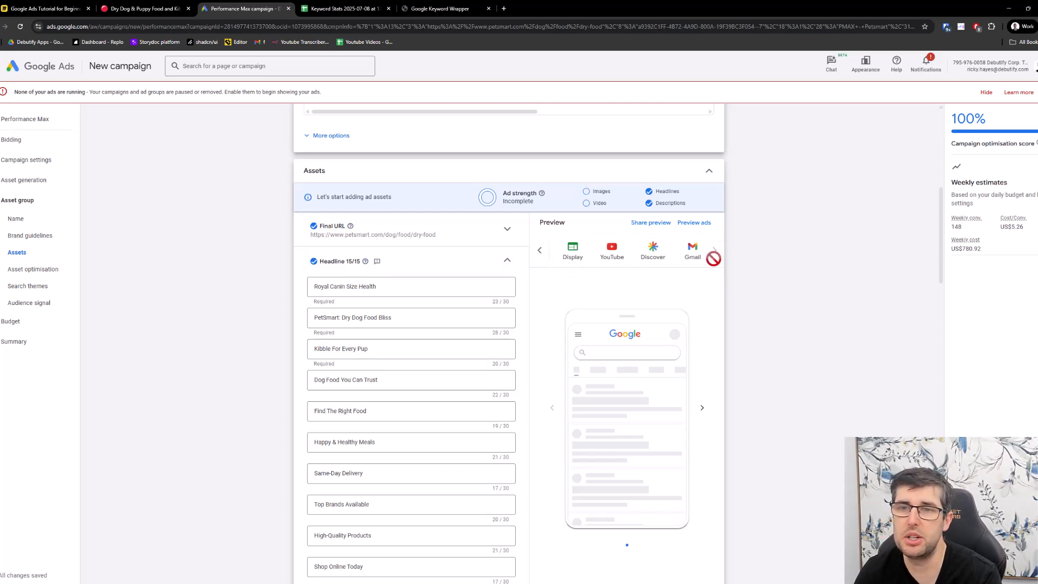
- Review the generated long headlines and descriptions for the asset group
scroll(275, 263, down, 4)
scroll(265, 260, down, 4)
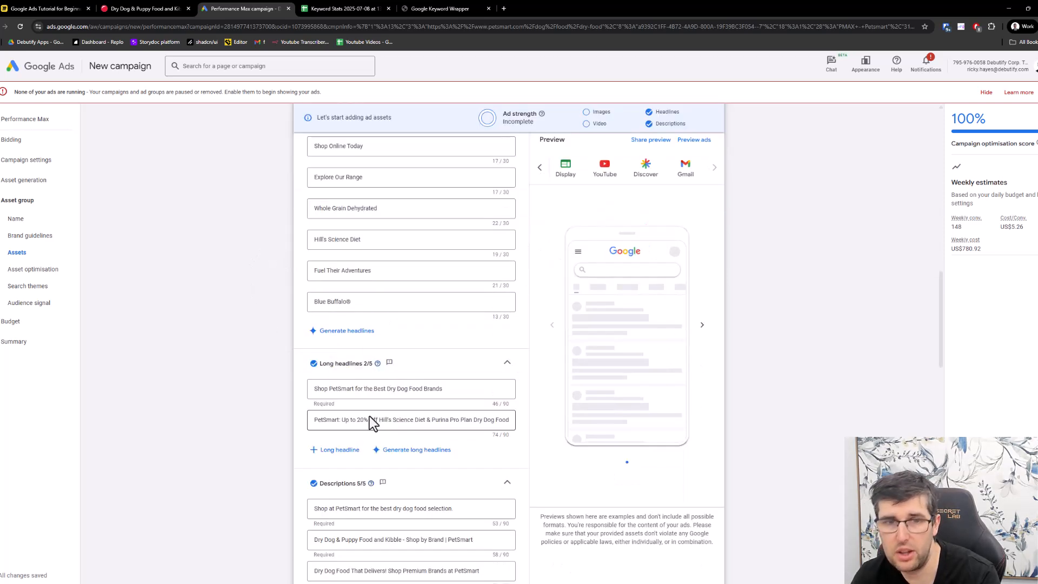
click(365, 388)
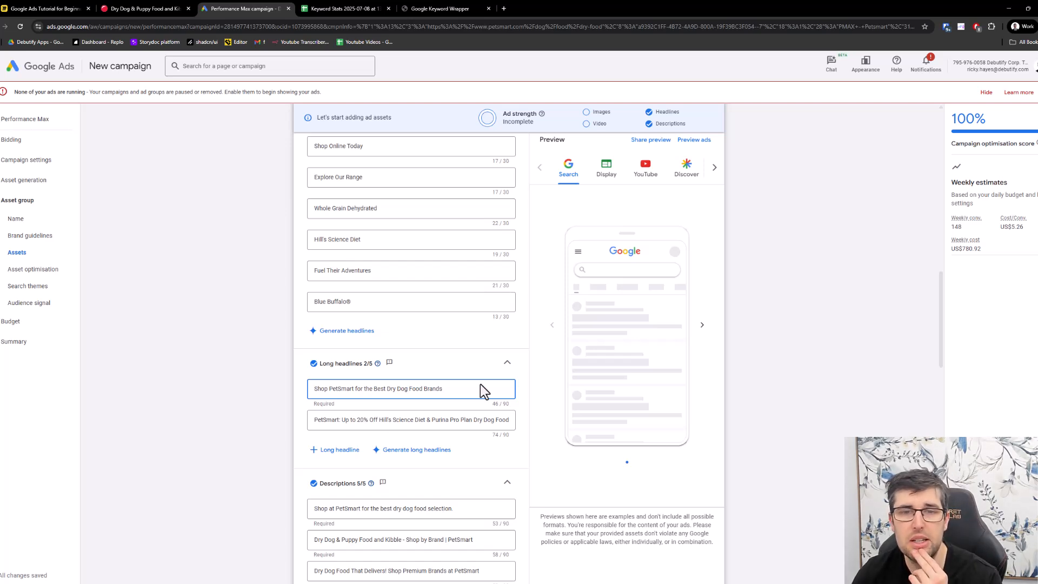
scroll(480, 384, up, 3)
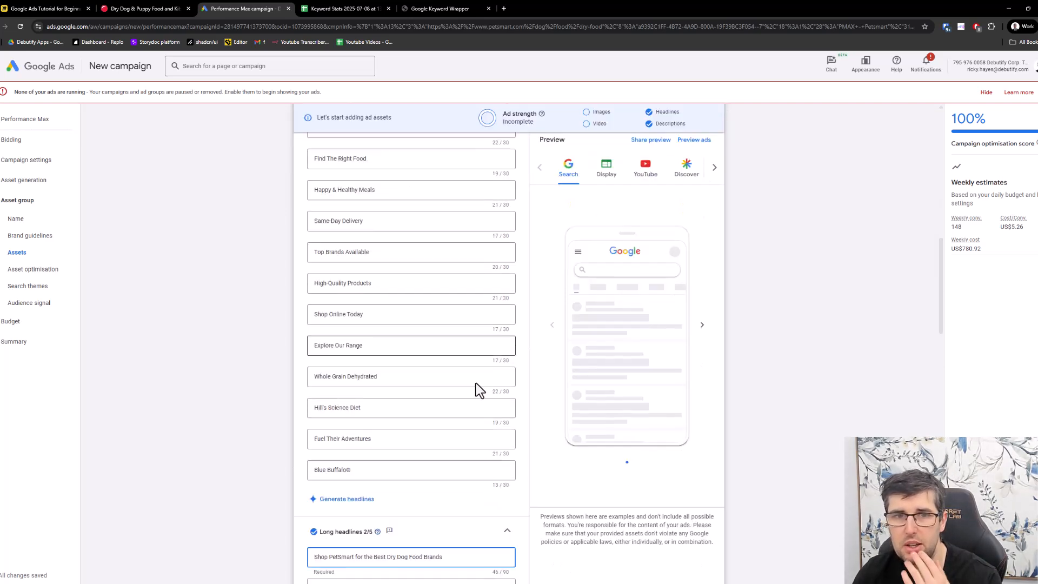
scroll(478, 389, down, 4)
scroll(427, 346, down, 3)
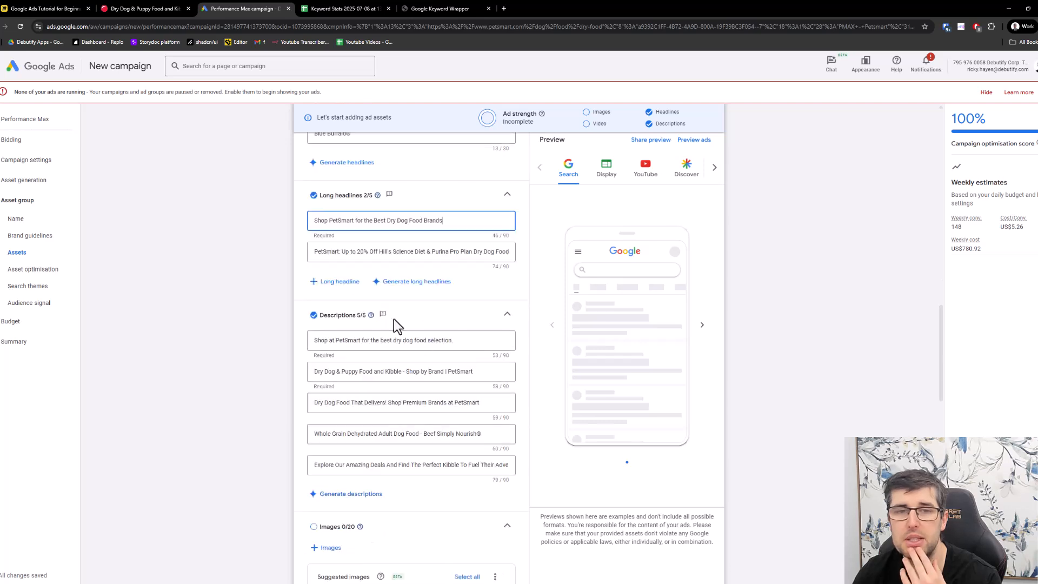
scroll(321, 324, up, 1)
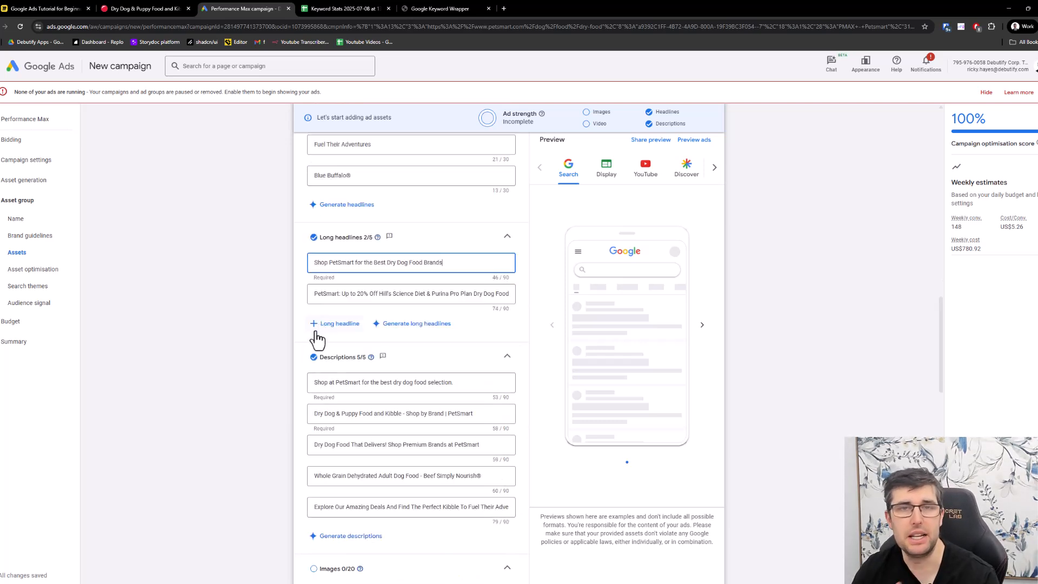
scroll(318, 340, down, 3)
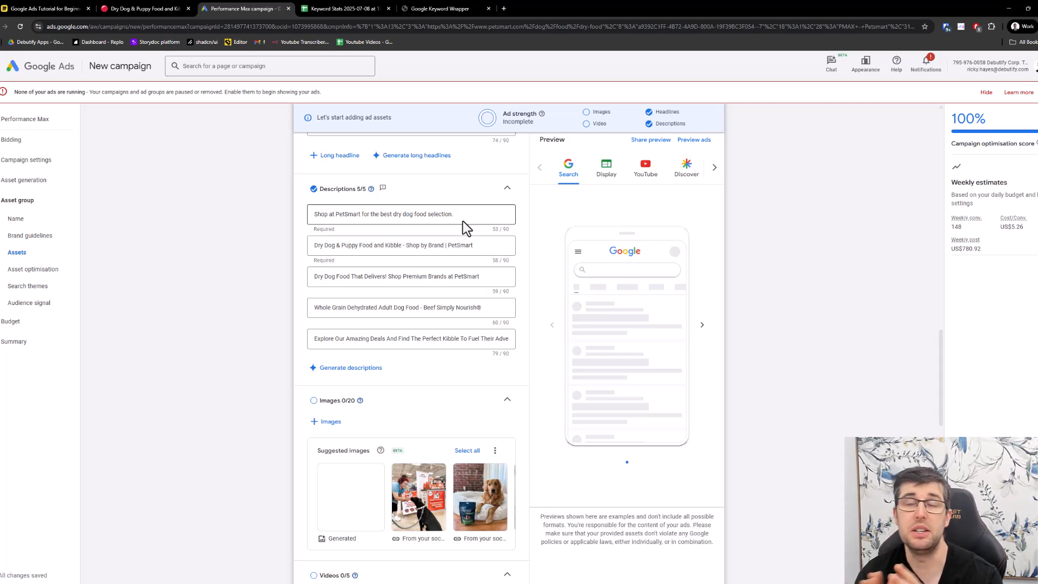
- Add the suggested social media image of the person with the black dog to the asset group
scroll(484, 341, down, 1)
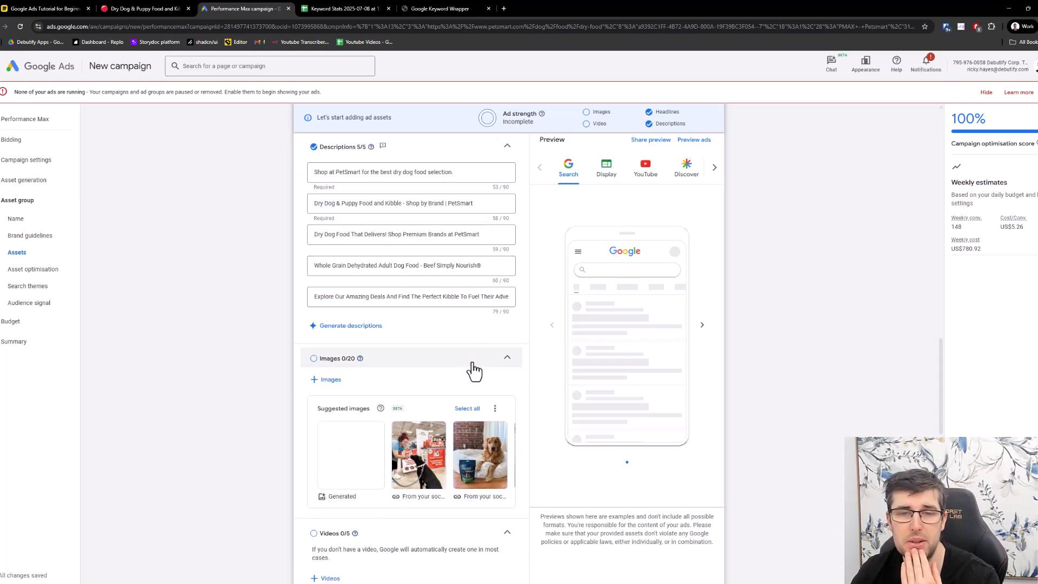
scroll(475, 366, down, 1)
mouse_move(403, 437)
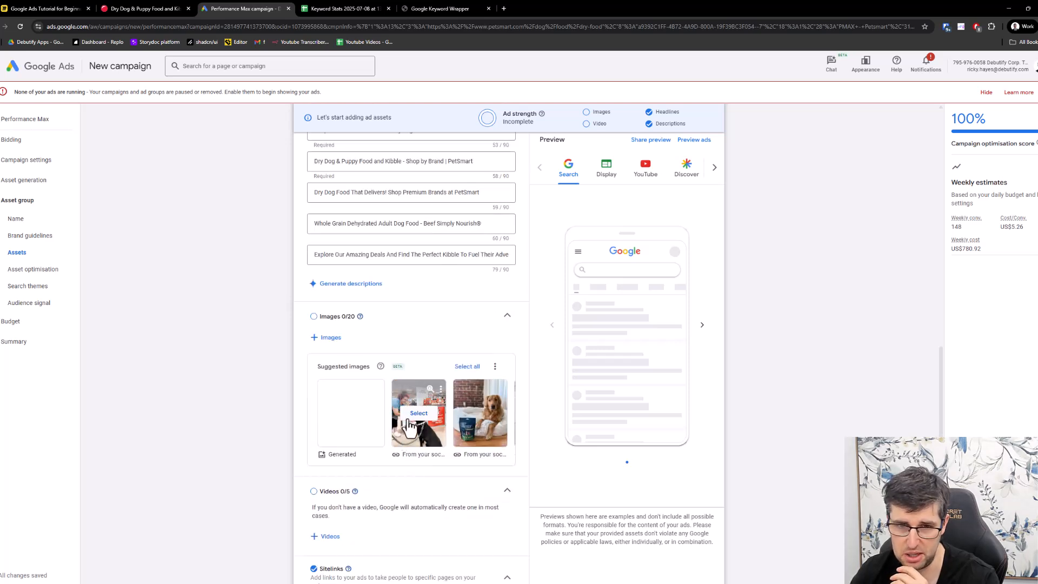
click(409, 414)
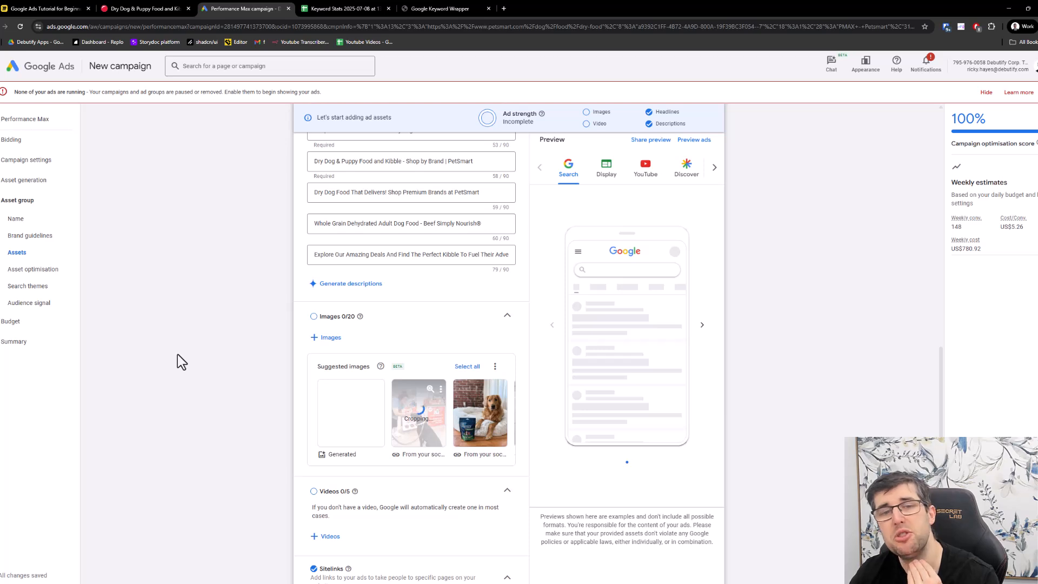
- Review the videos, sitelinks and call to action sections, and expand the additional asset types
scroll(197, 333, down, 1)
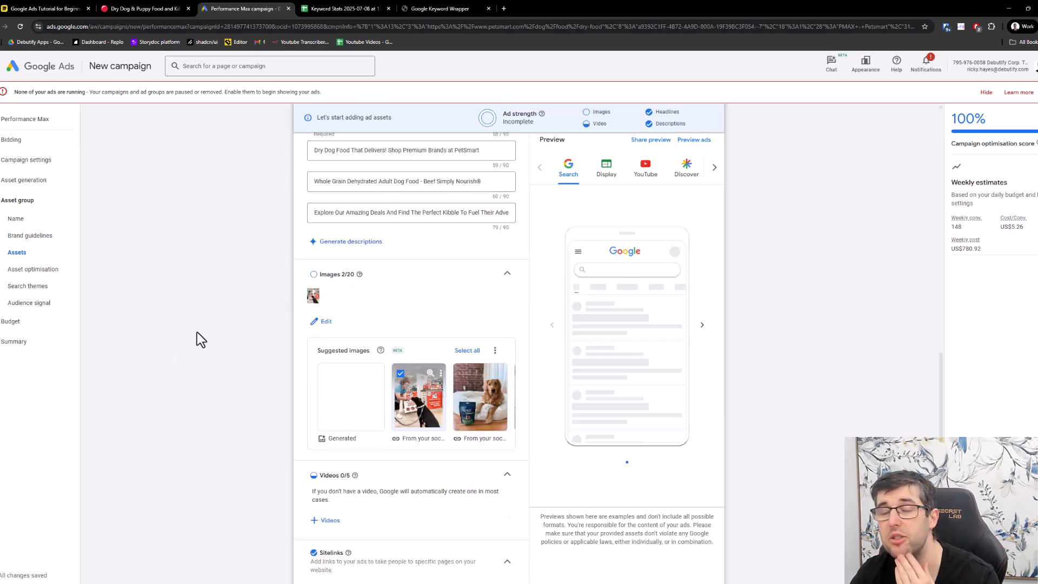
scroll(176, 300, down, 3)
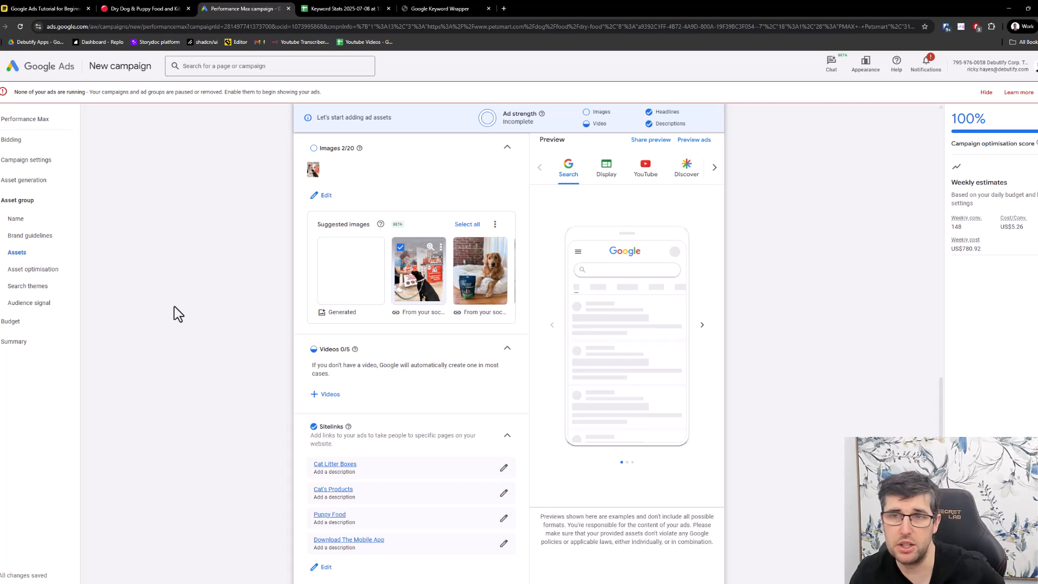
scroll(174, 306, down, 2)
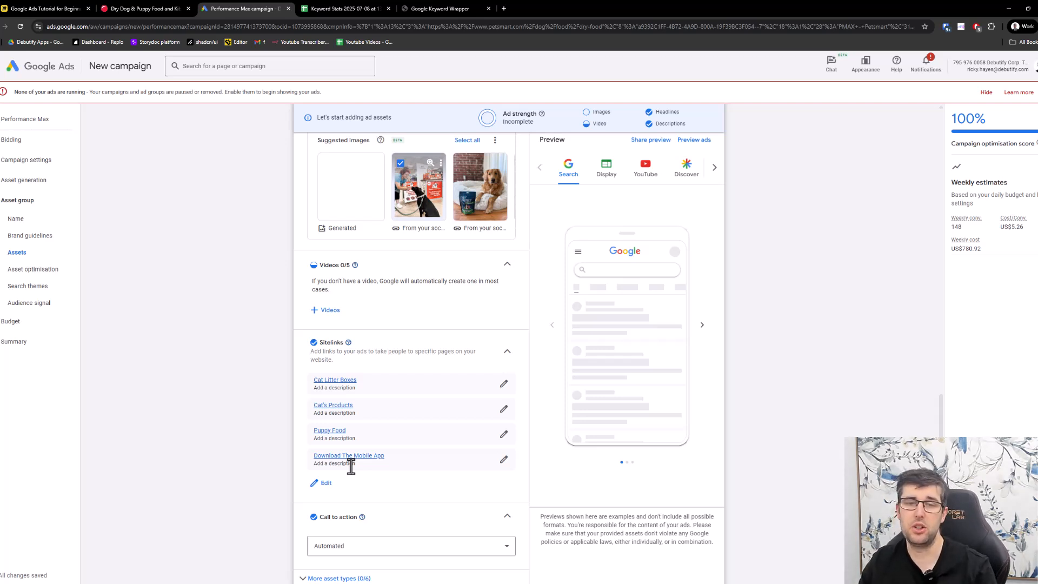
scroll(351, 466, down, 2)
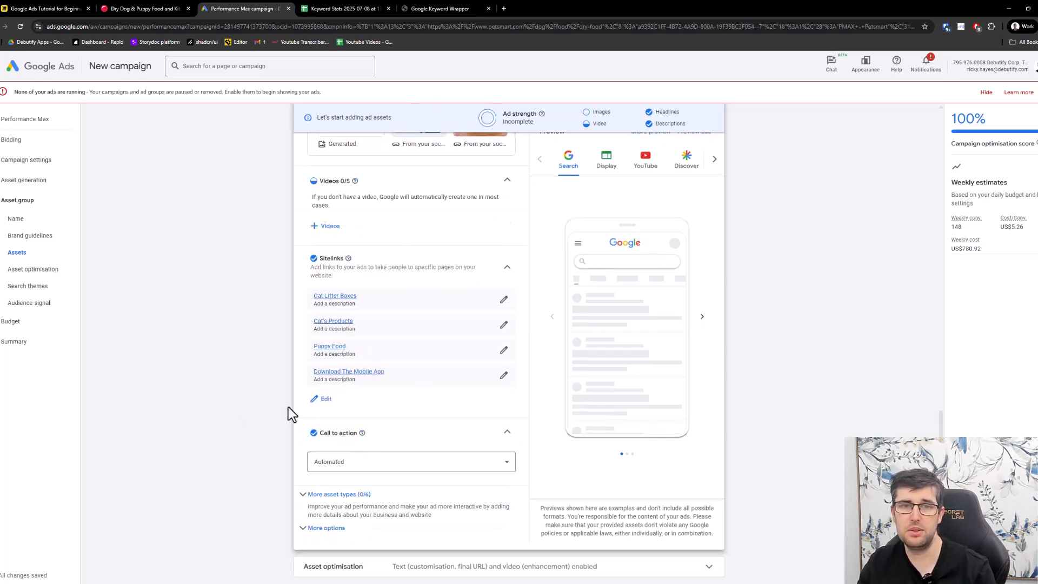
click(325, 495)
scroll(341, 519, down, 2)
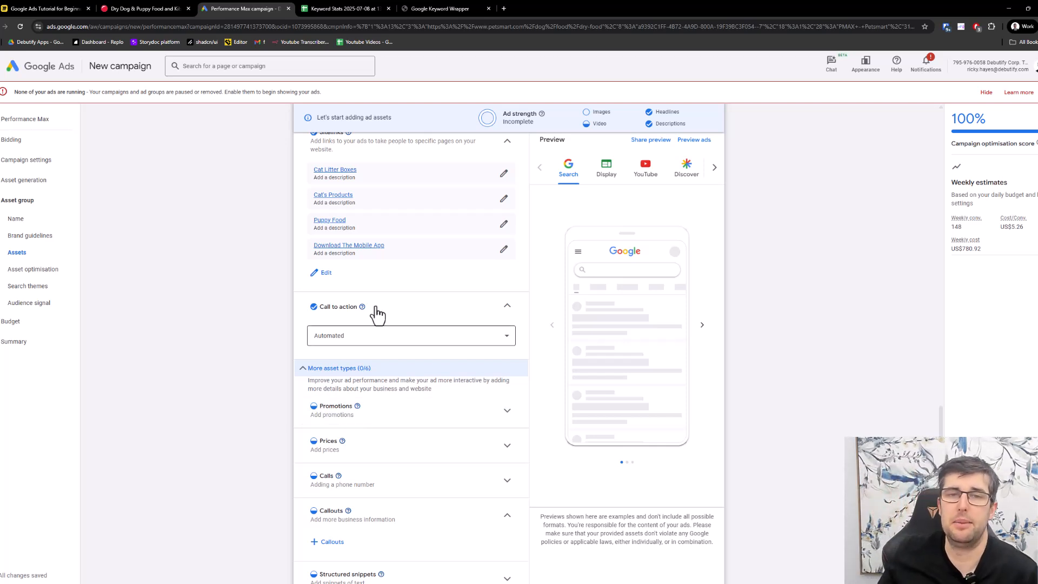
- Collapse the additional asset types and look through the call to action options, keeping it set to Automated
scroll(385, 278, up, 1)
click(362, 411)
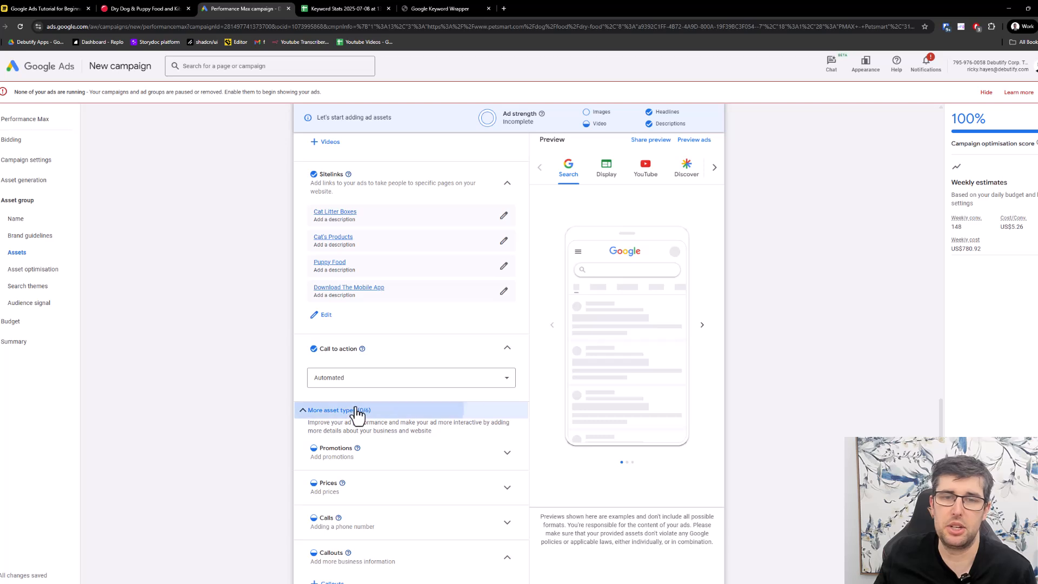
click(382, 378)
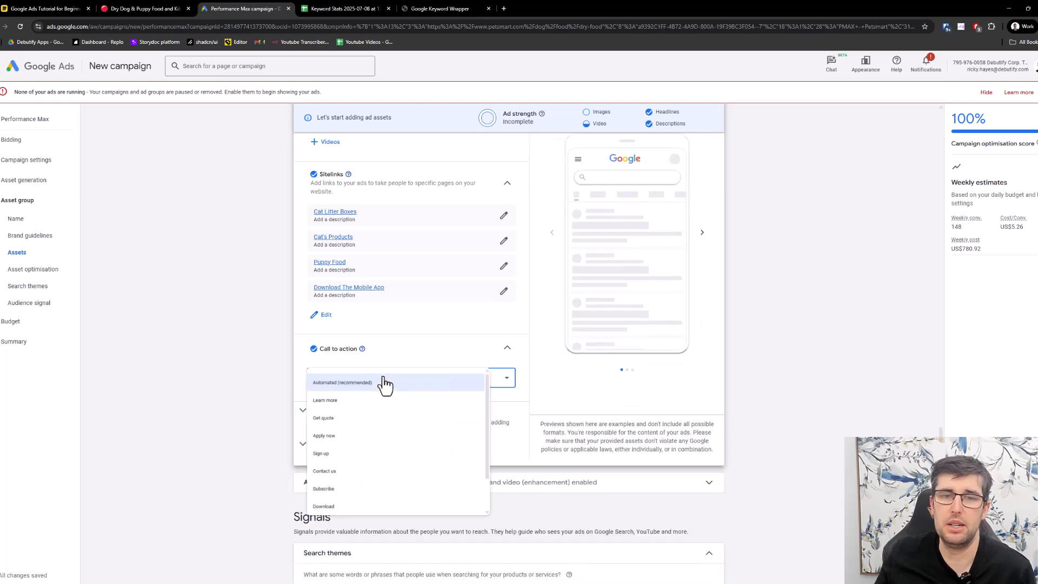
click(275, 352)
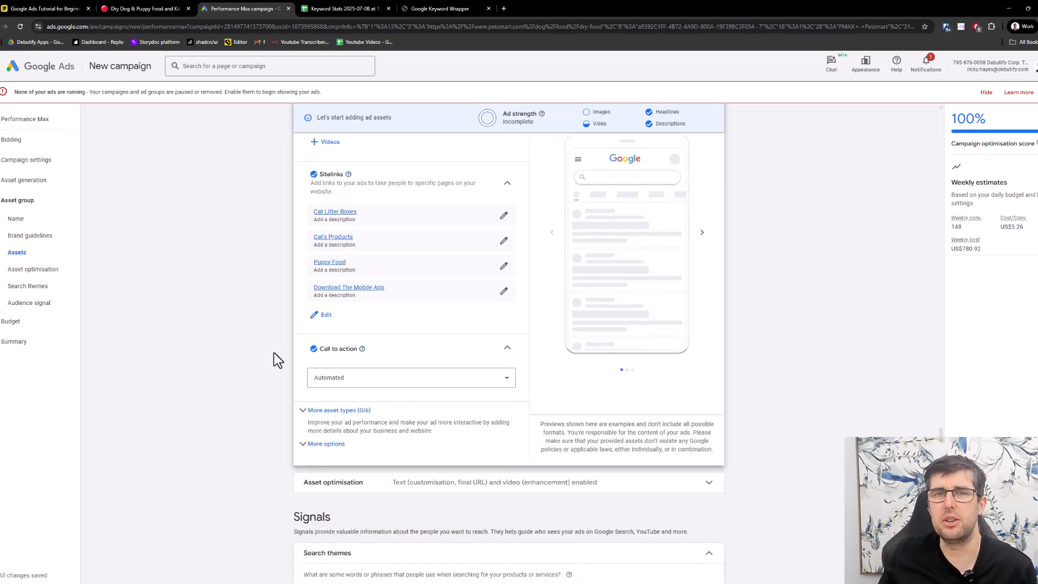
- Expand the additional audience signals in the Signals section and open interests and detailed demographics for editing
scroll(274, 352, down, 5)
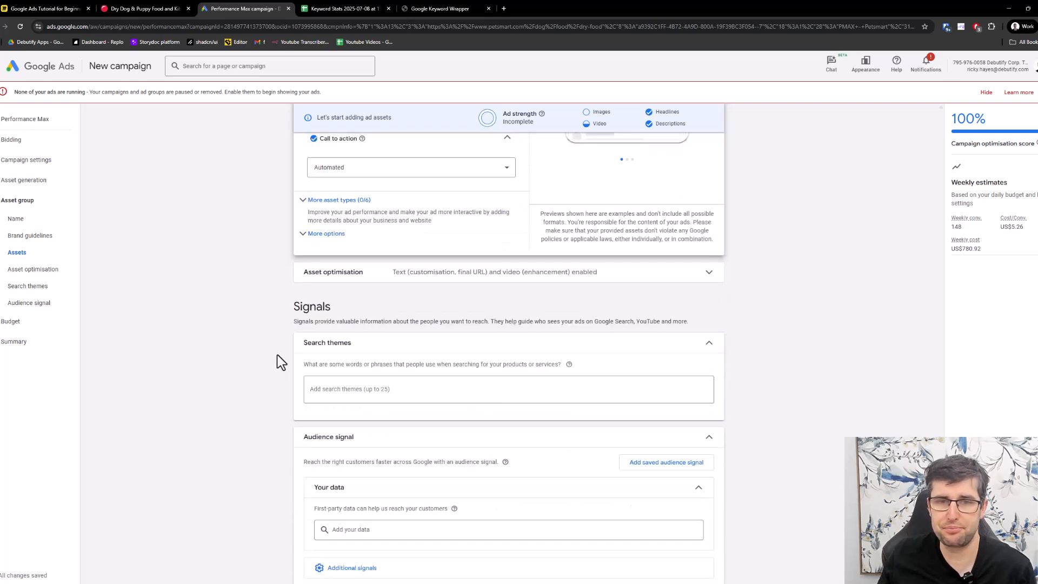
scroll(277, 357, down, 2)
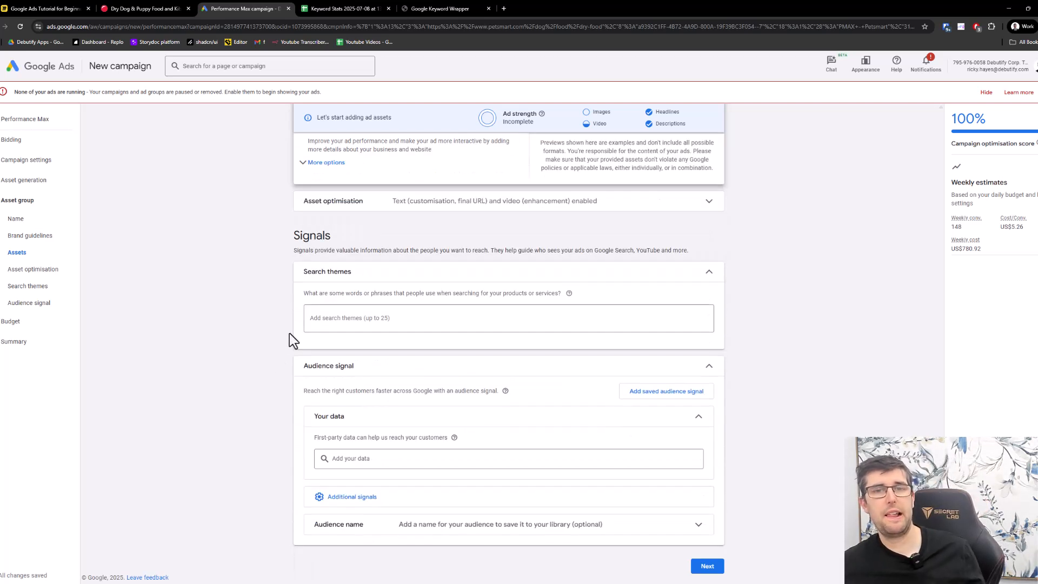
click(377, 318)
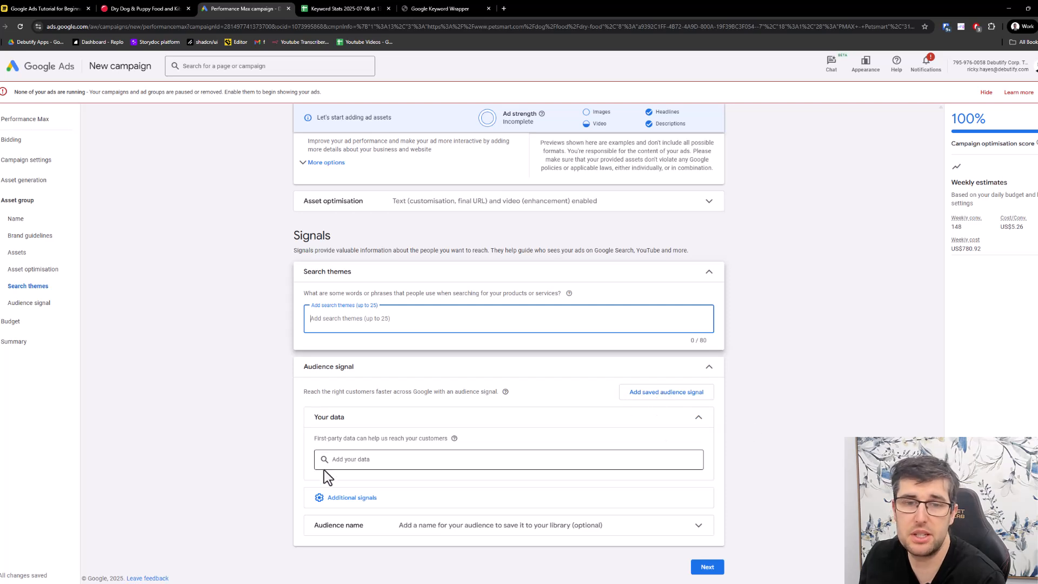
click(362, 509)
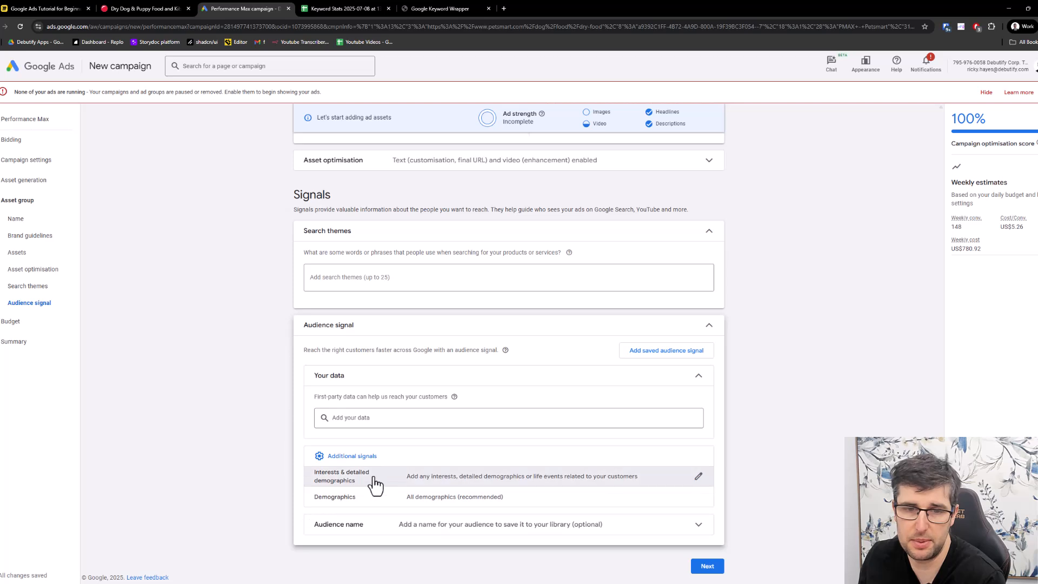
click(373, 478)
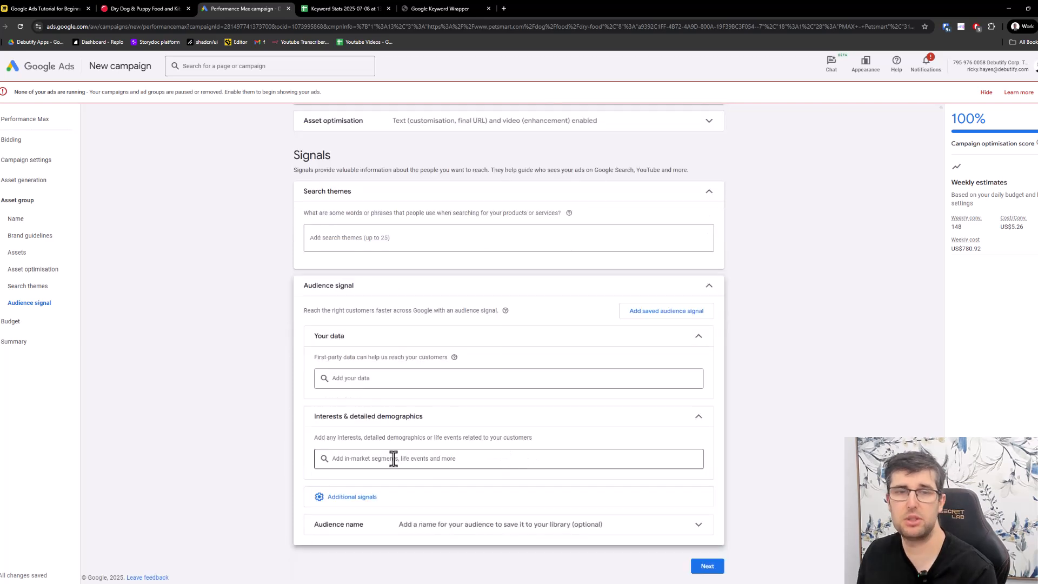
- Look over the first-party data picker, the search themes field and the suggested in-market segments
click(360, 378)
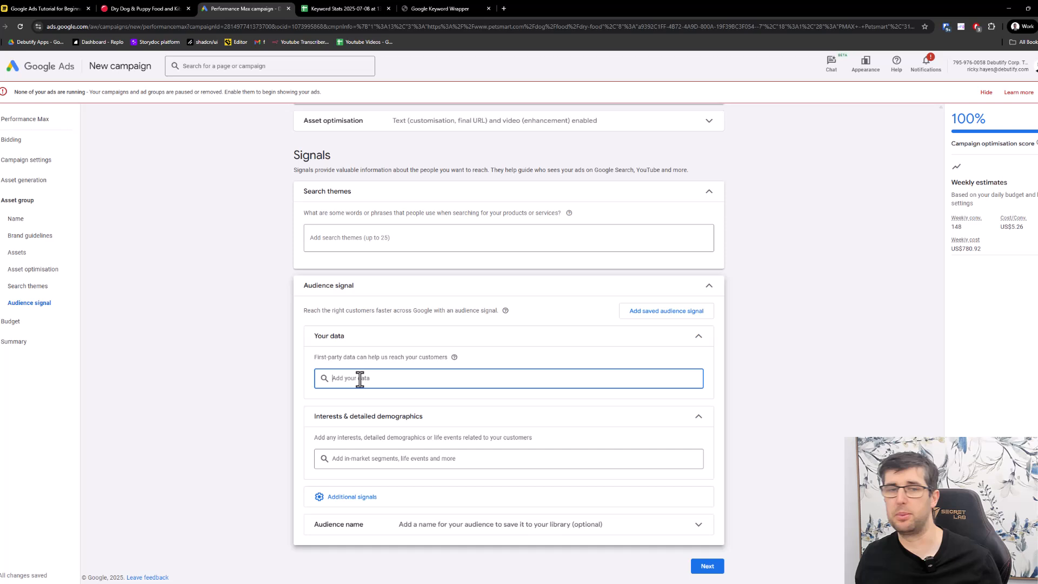
click(190, 348)
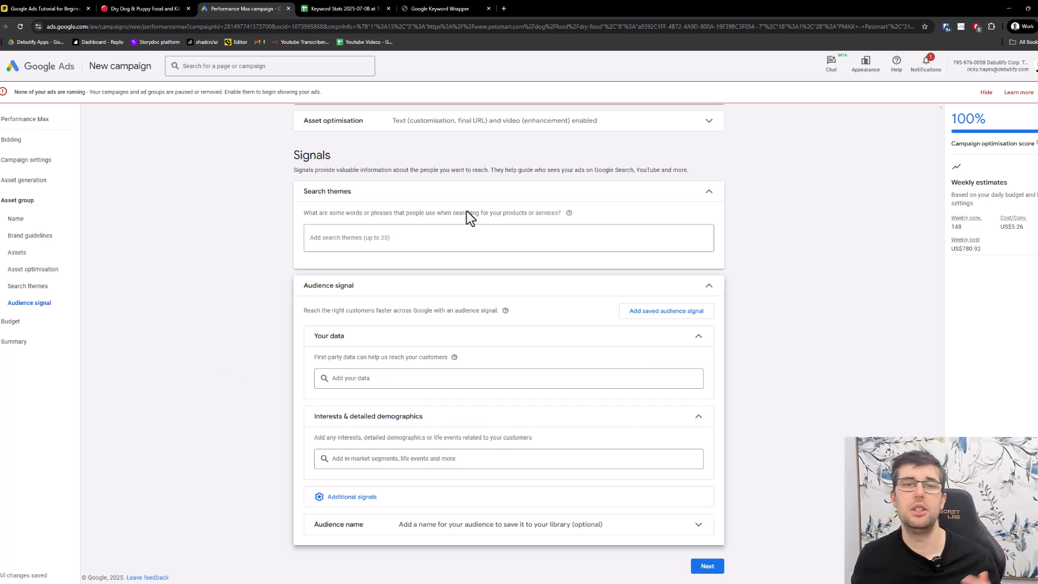
click(414, 237)
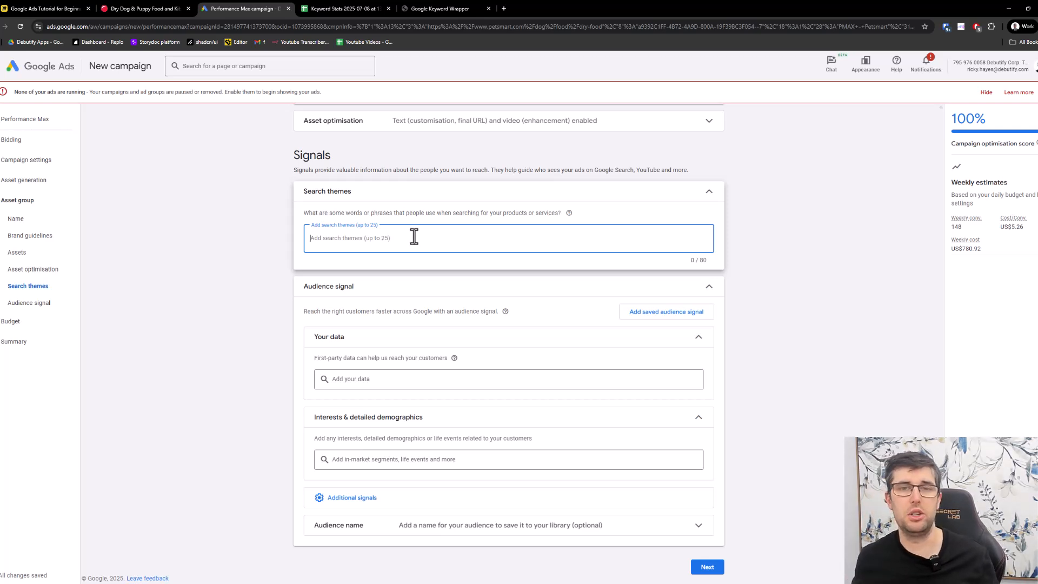
click(381, 459)
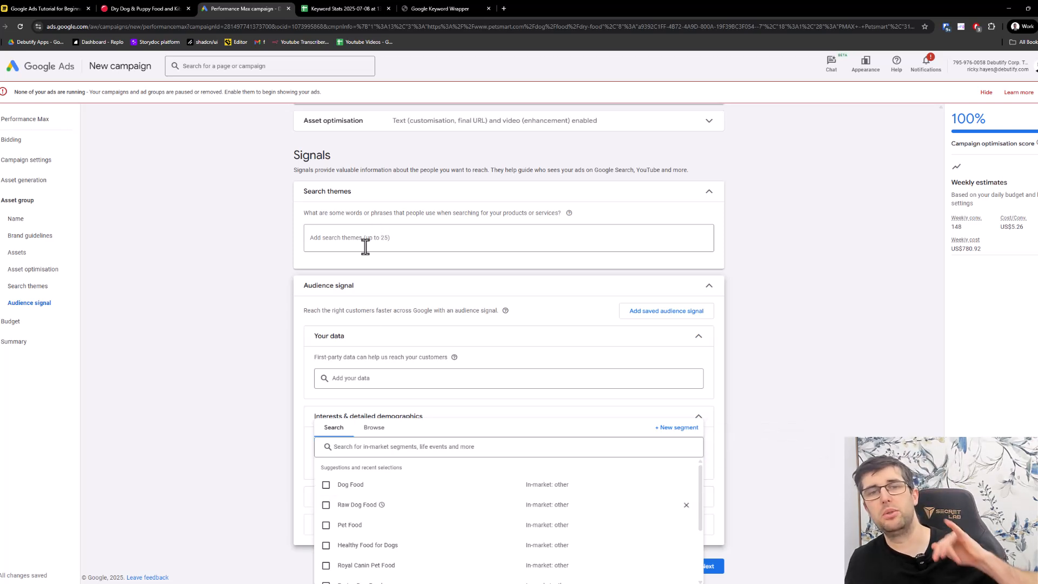
click(365, 246)
- Add the in-market segments Dog Food, Raw Dog Food and Pet Food to the audience signal's interests and detailed demographics
click(387, 463)
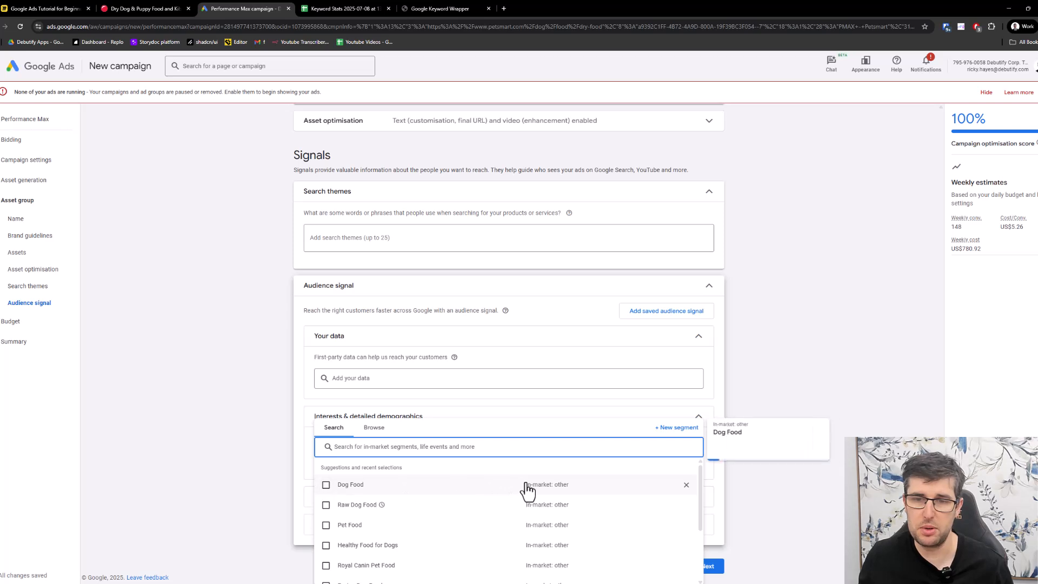
click(326, 484)
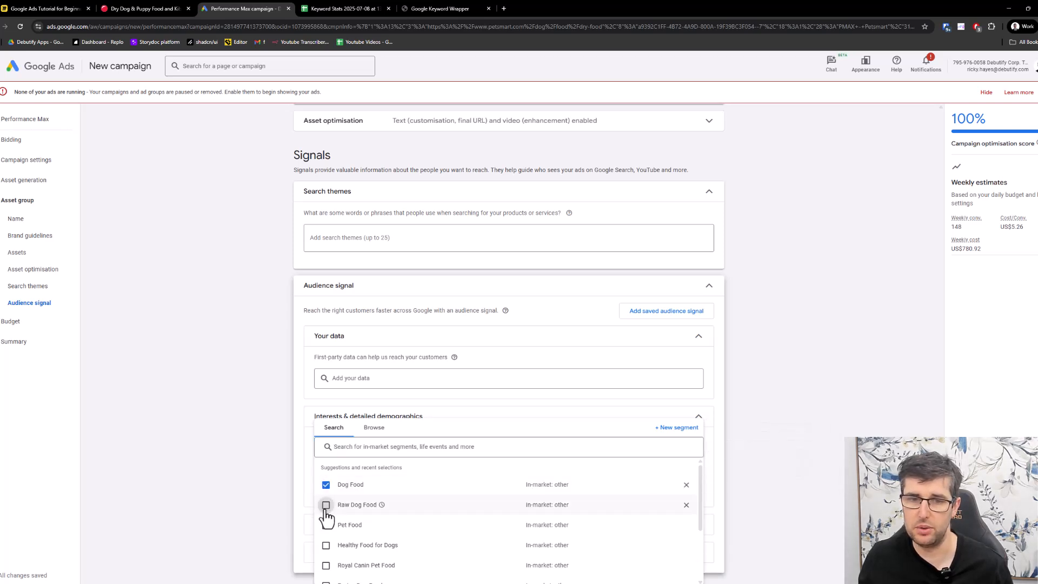
click(326, 504)
click(326, 525)
click(245, 429)
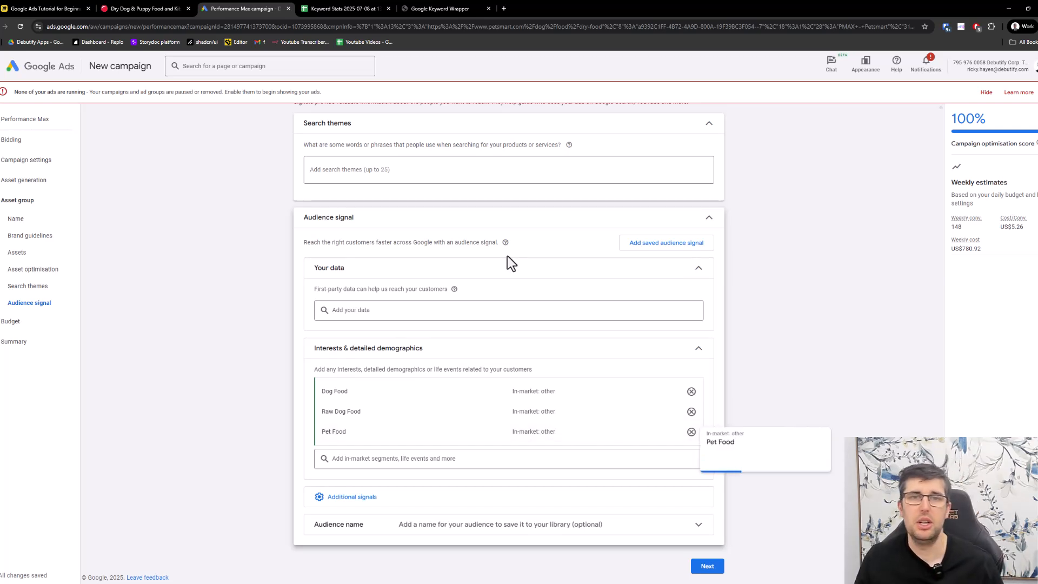
- Examine the search themes field and the first-party data options of the audience signal again
click(379, 170)
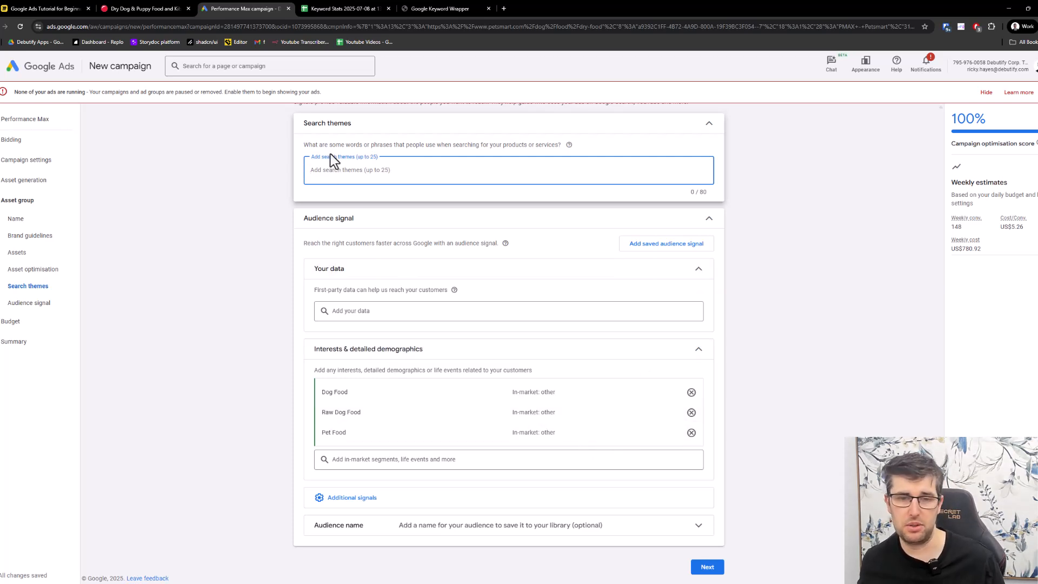
click(371, 311)
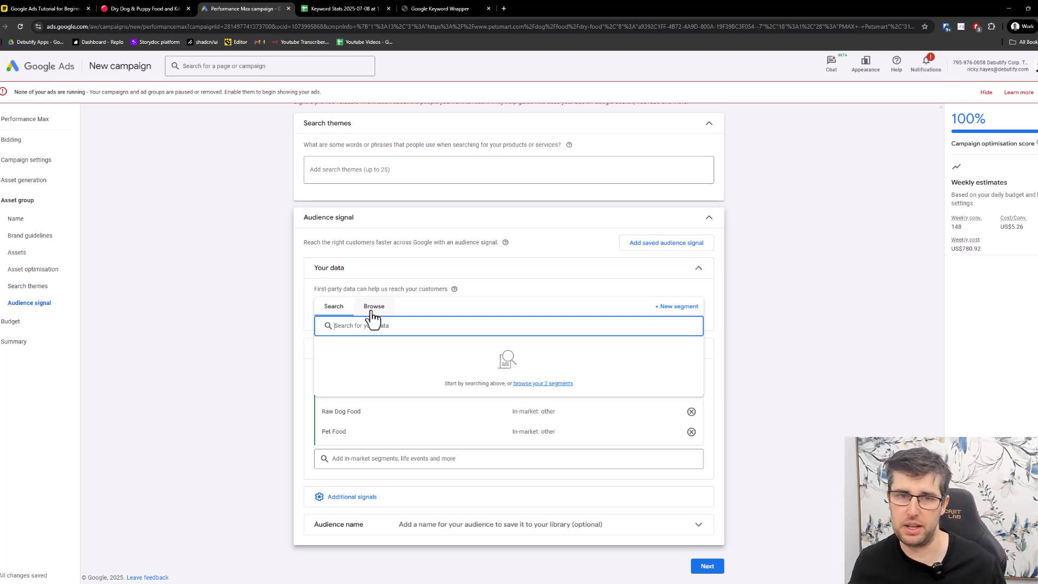
click(271, 286)
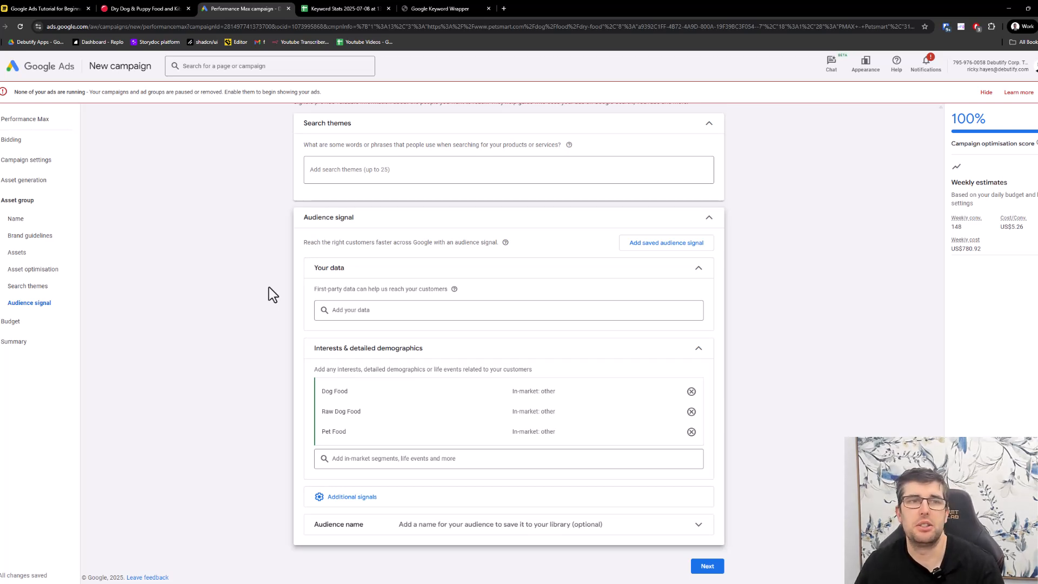
- Accept the recommended average daily budget of US$111.56, review the campaign summary and dismiss the identity confirmation
click(708, 565)
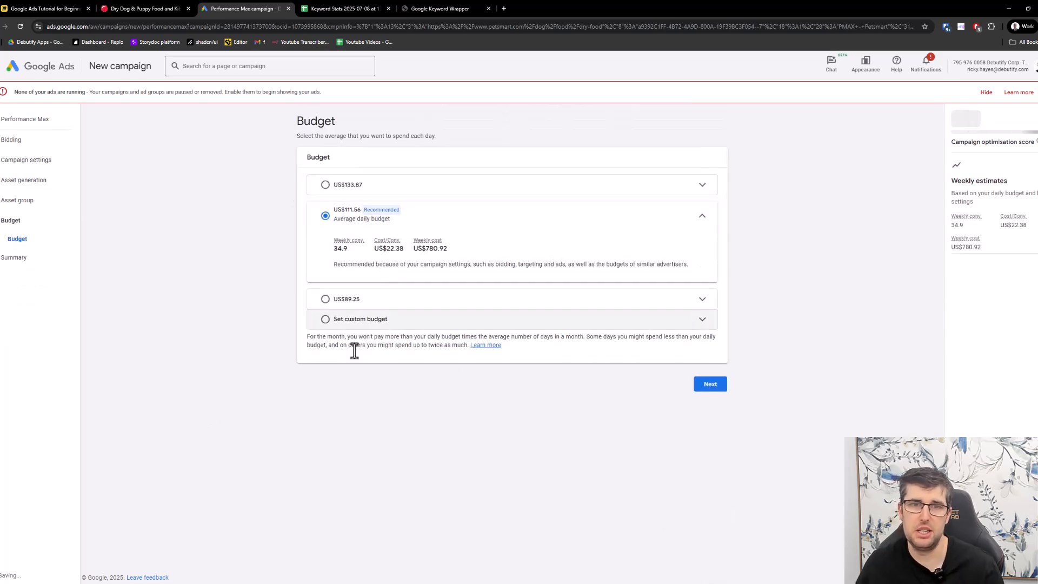
click(708, 385)
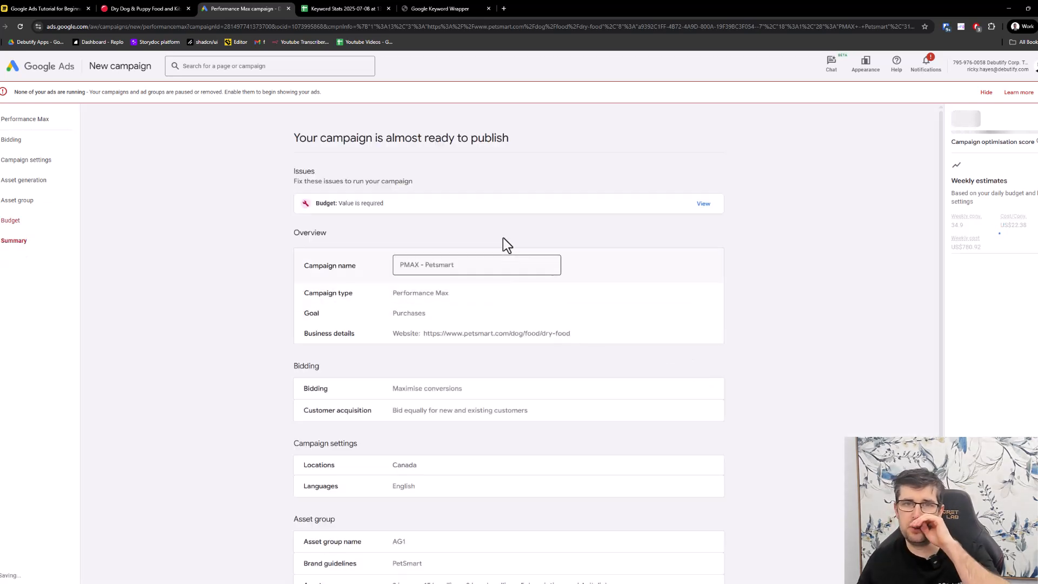
scroll(503, 238, down, 3)
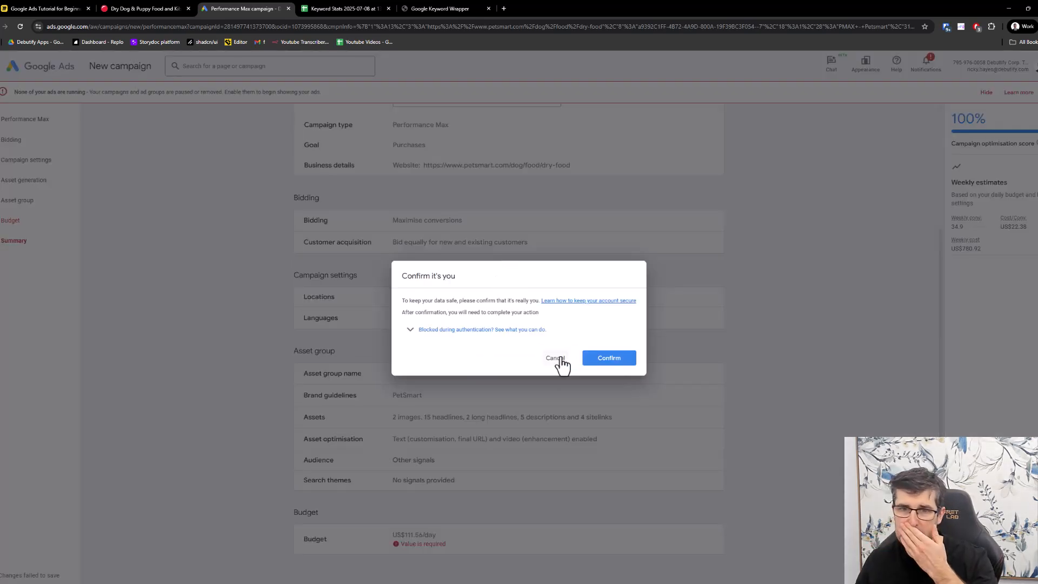
click(557, 358)
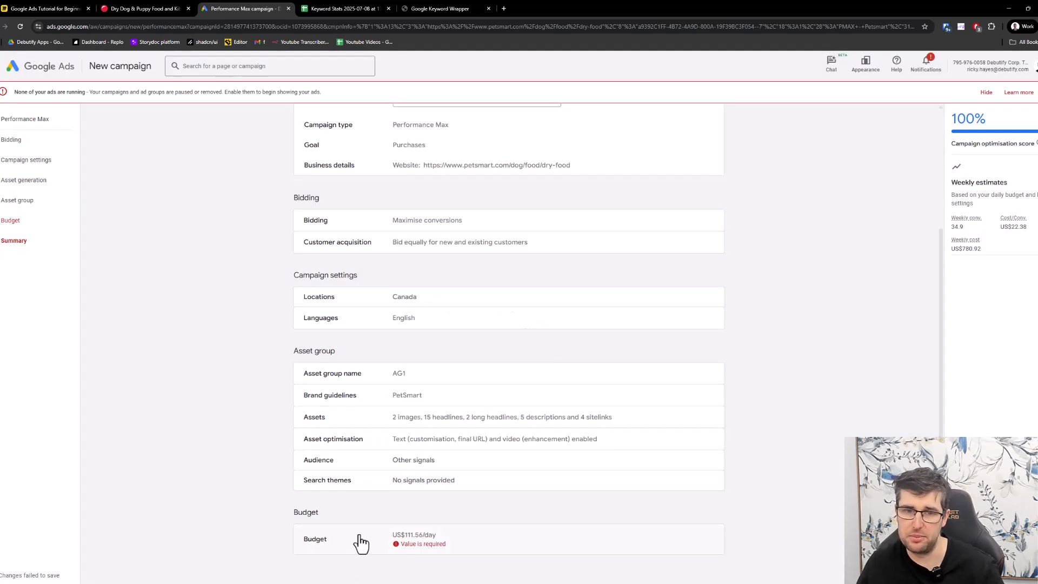
scroll(360, 542, up, 3)
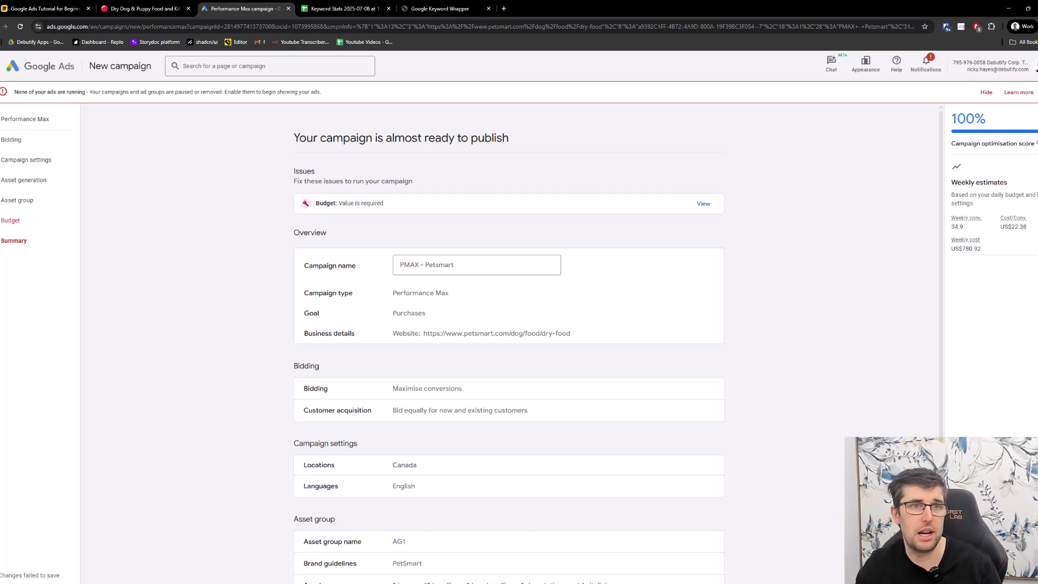
- Leave the Performance Max draft for the campaigns overview, discarding the unsaved budget changes
click(10, 69)
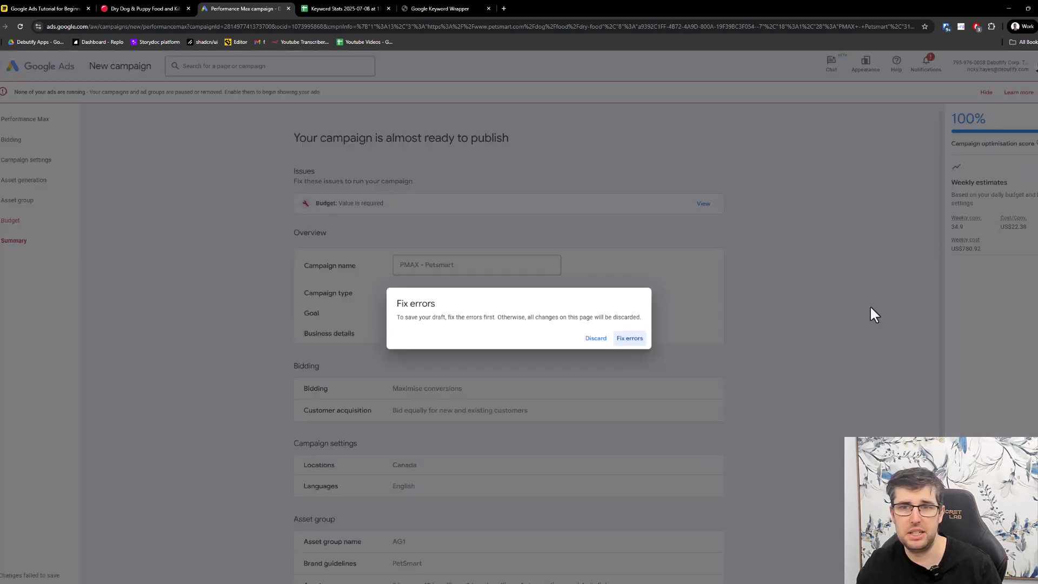
click(622, 342)
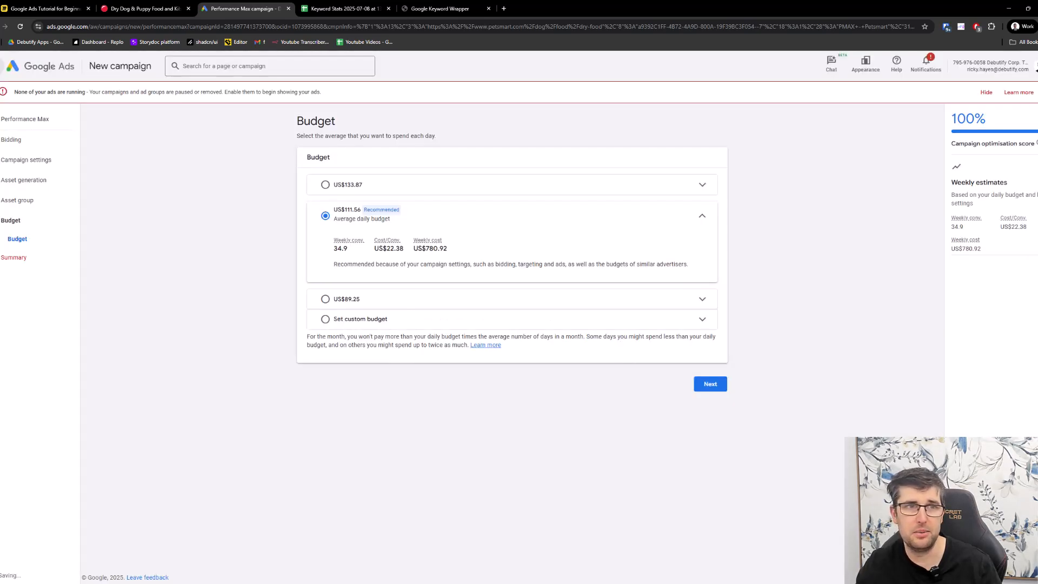
click(8, 68)
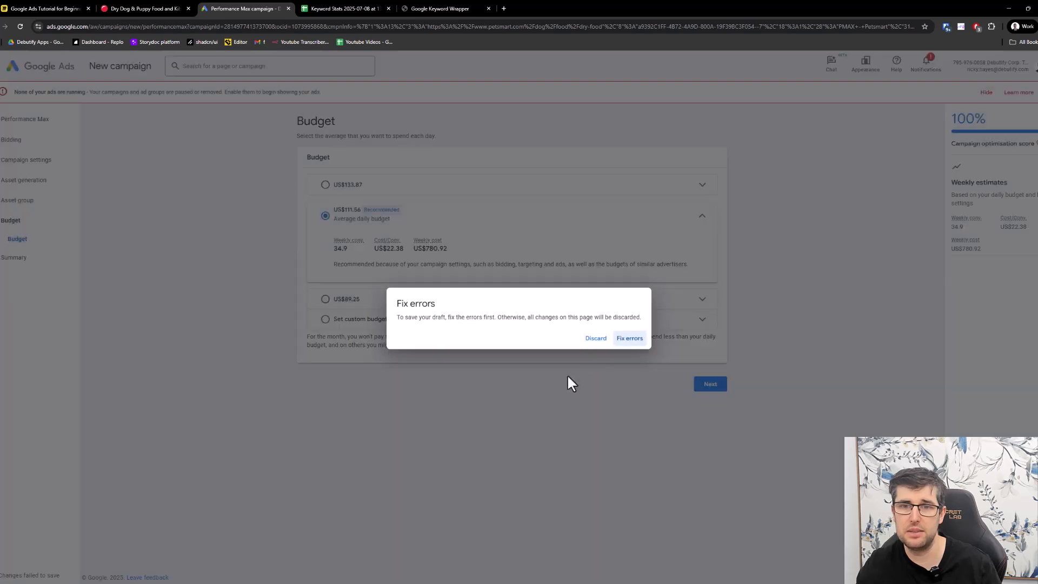
click(594, 338)
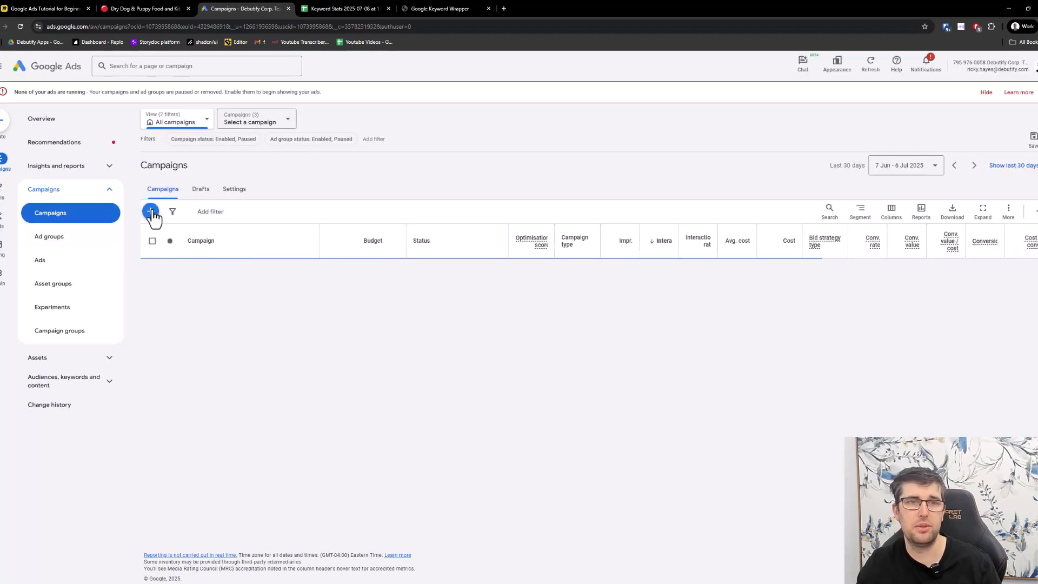
- Start a new campaign without objective guidance and choose Search as its campaign type
click(153, 212)
click(173, 221)
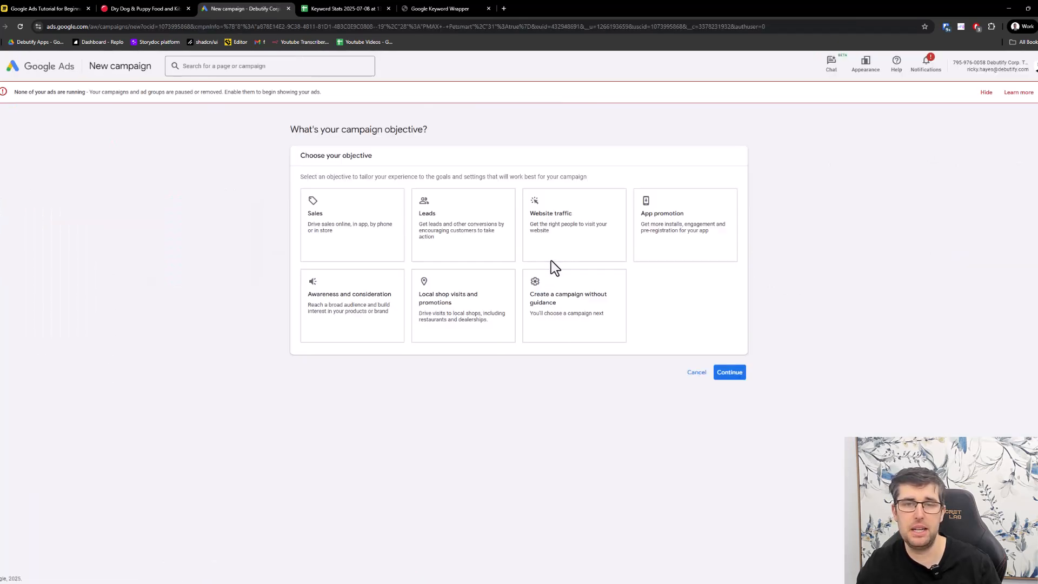
click(474, 217)
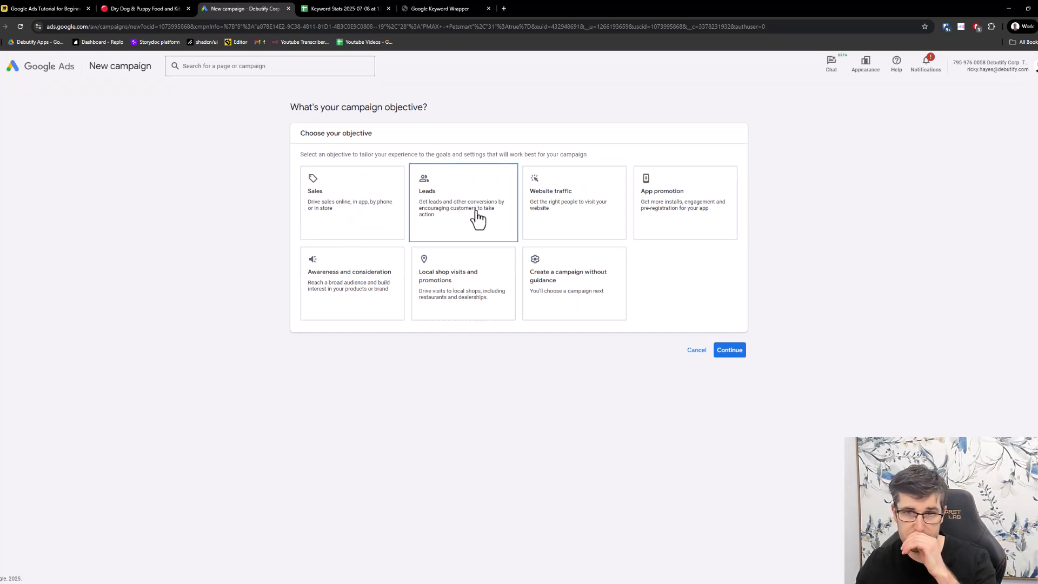
click(313, 196)
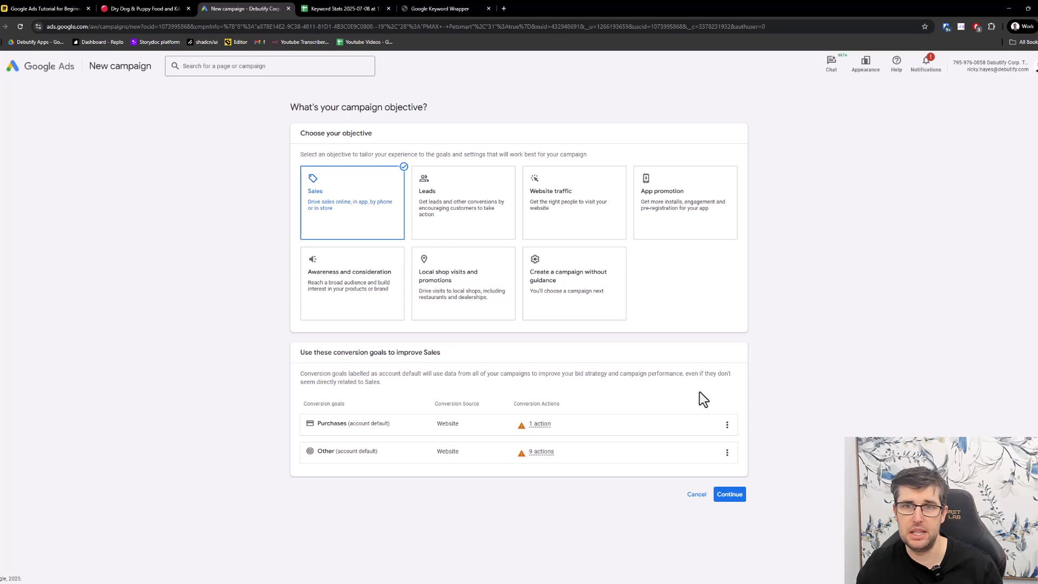
click(604, 290)
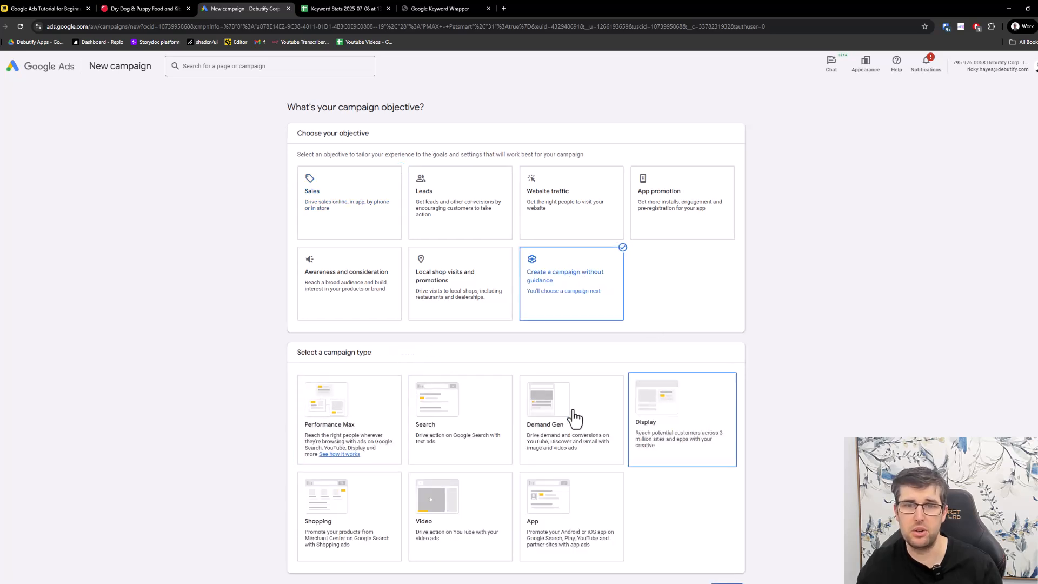
click(466, 399)
- Remove the "Other" conversion goal from the Search campaign, leaving only Purchases
scroll(643, 454, down, 3)
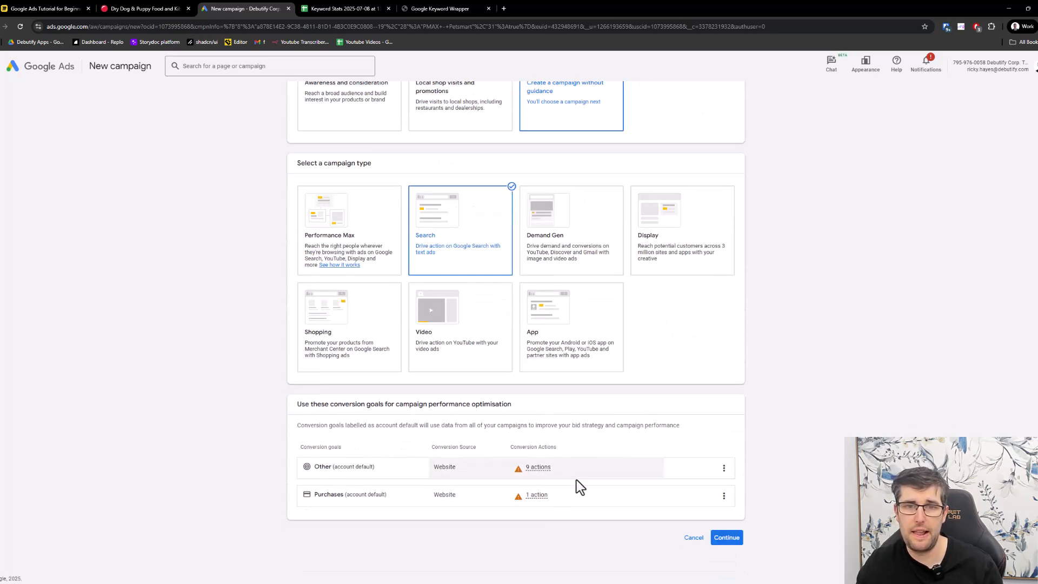
click(724, 467)
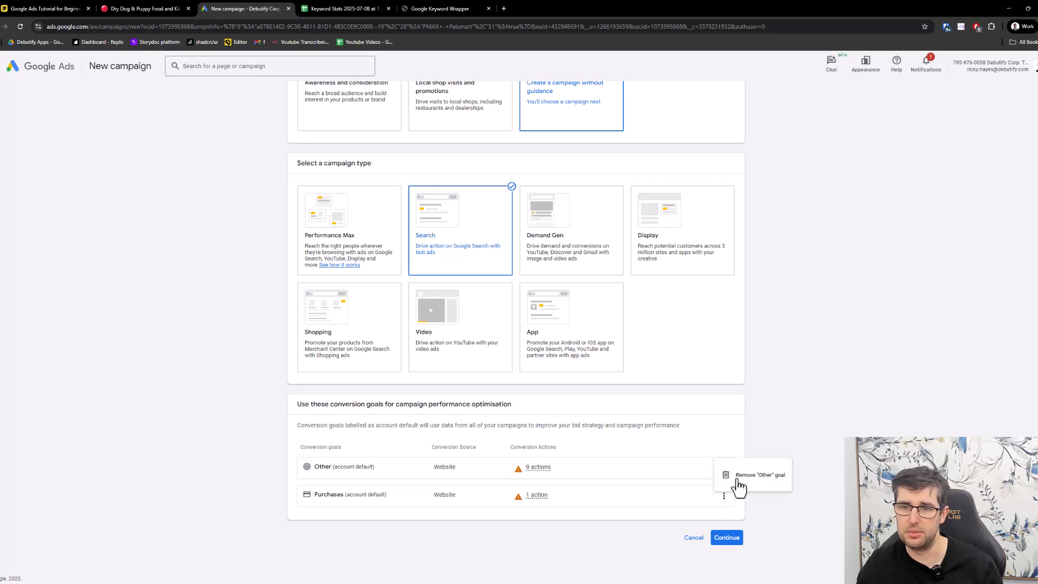
click(746, 477)
click(601, 345)
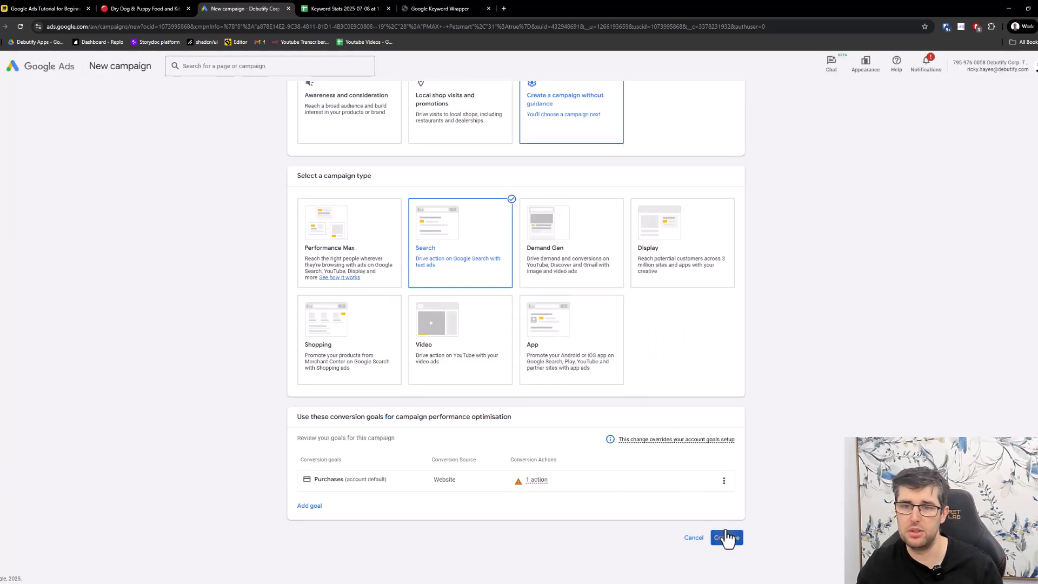
scroll(619, 420, down, 1)
click(334, 489)
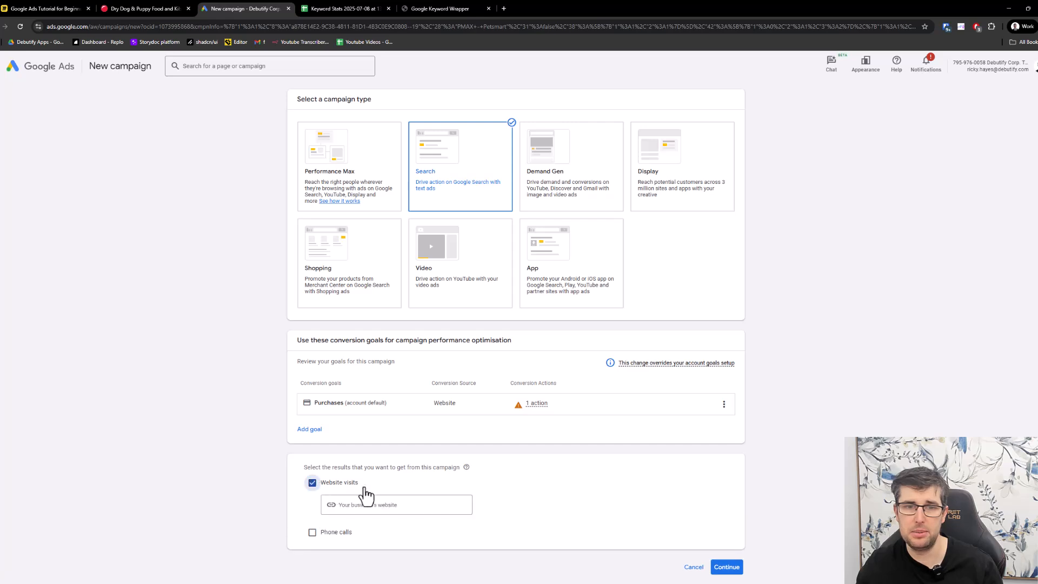
click(156, 10)
key(ctrl+c)
click(246, 9)
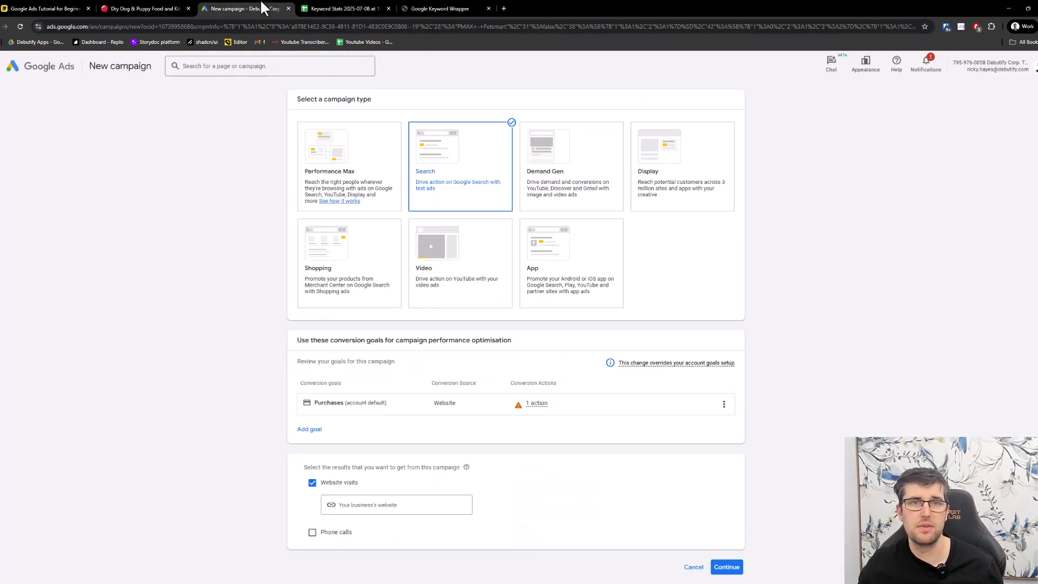
click(387, 505)
key(ctrl+v)
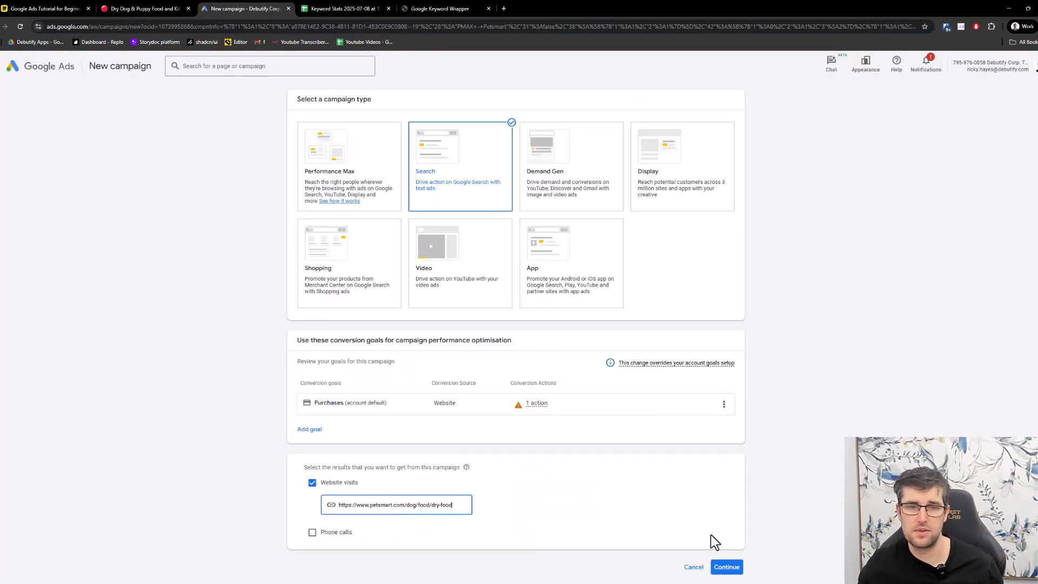
click(727, 567)
- Name the campaign "brand Search" and start it as a new campaign instead of finishing a saved draft
click(360, 485)
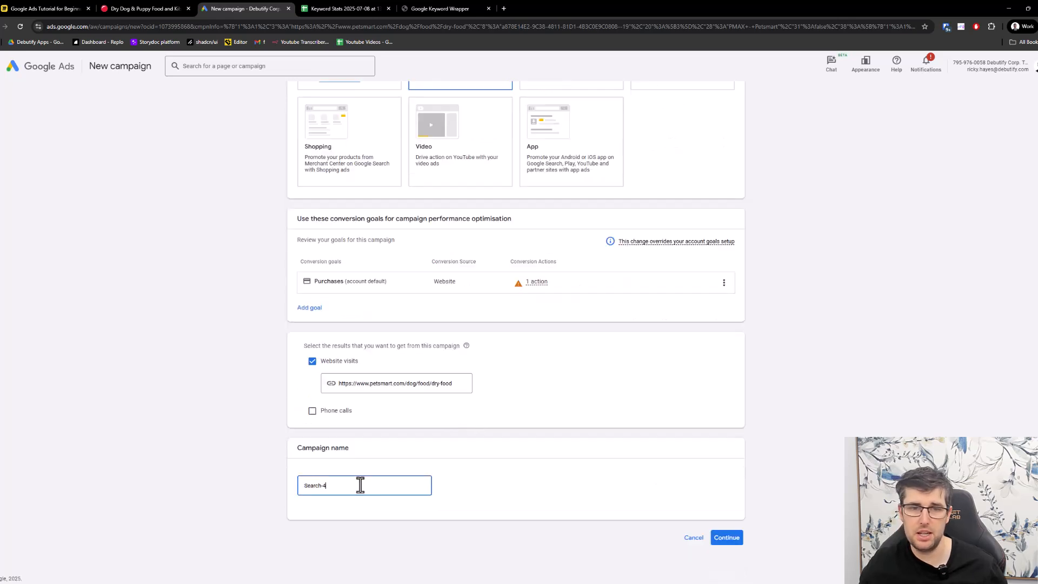
key(ctrl+a)
text(b)
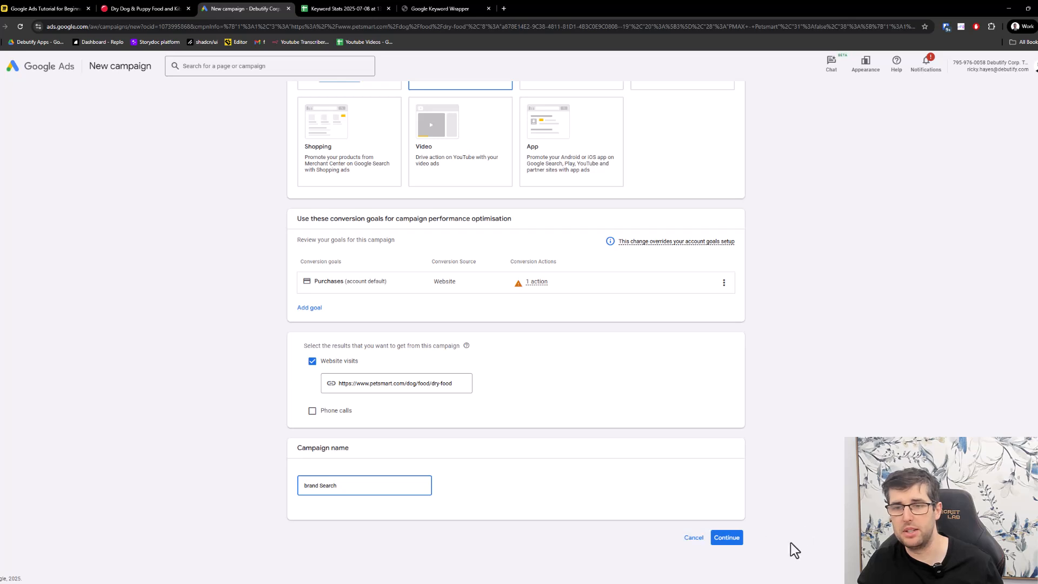
click(725, 539)
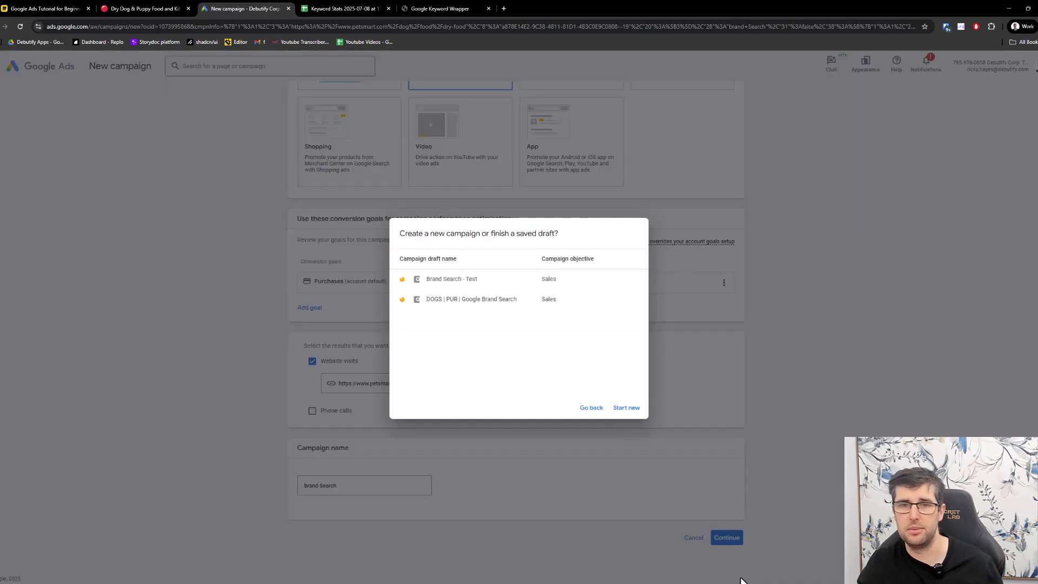
click(630, 409)
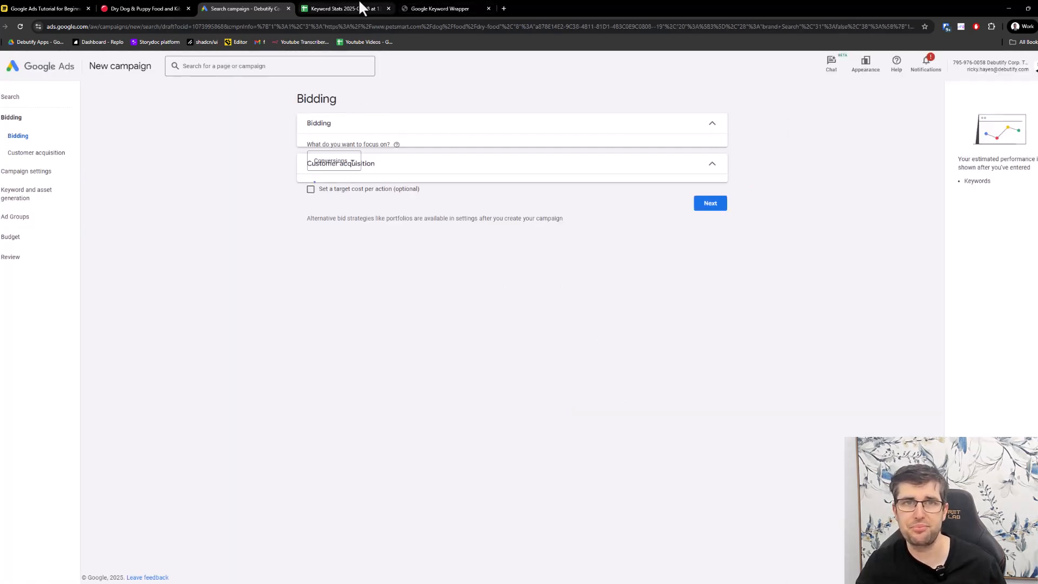
- Keep Conversions as the bidding focus, without a target cost per action, and proceed to the campaign settings
click(332, 161)
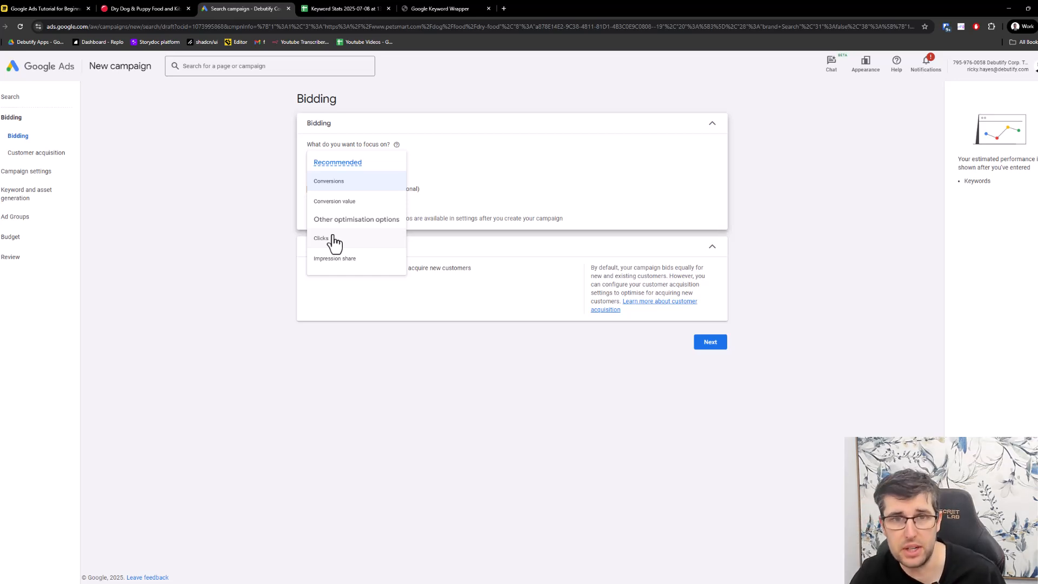
click(340, 186)
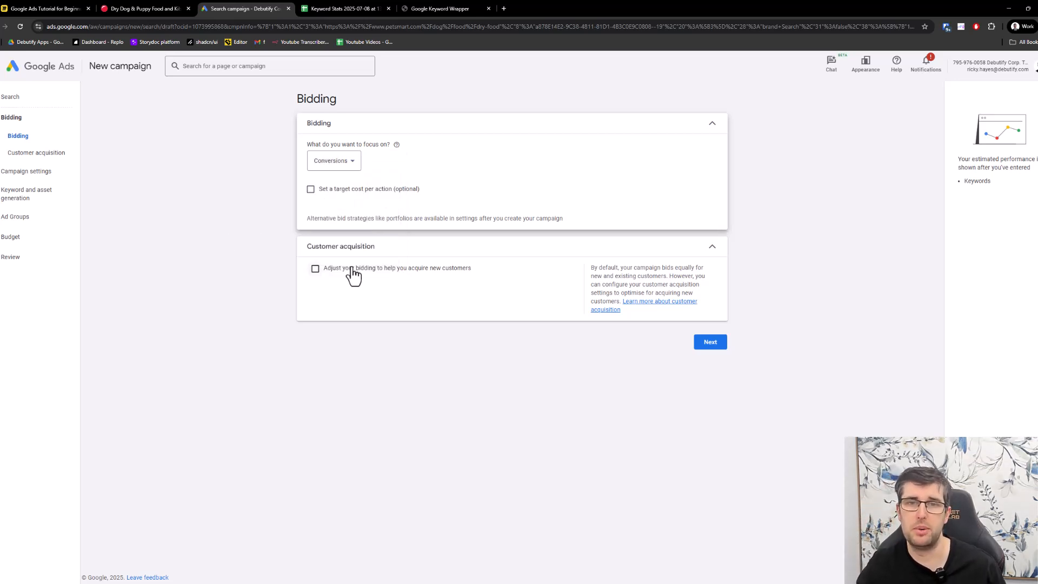
click(717, 343)
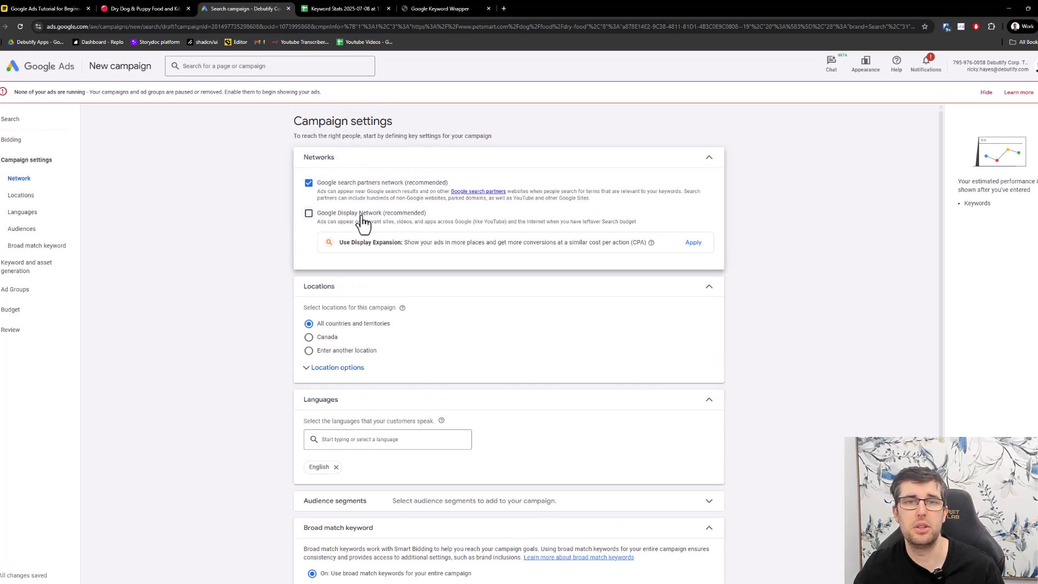
- Set the campaign's location to Canada and look over the audience segments without adding any
scroll(361, 218, down, 2)
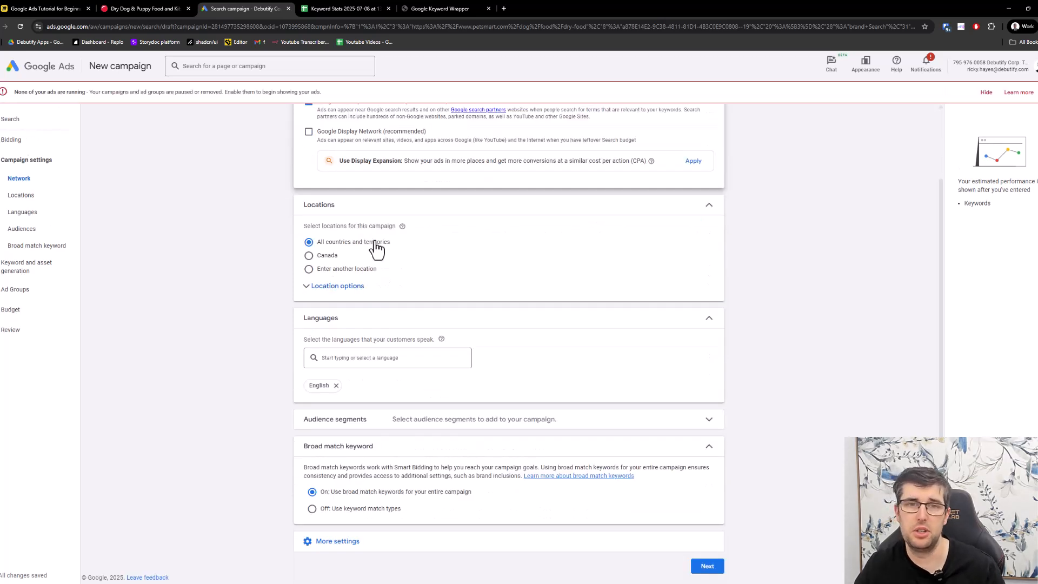
click(309, 258)
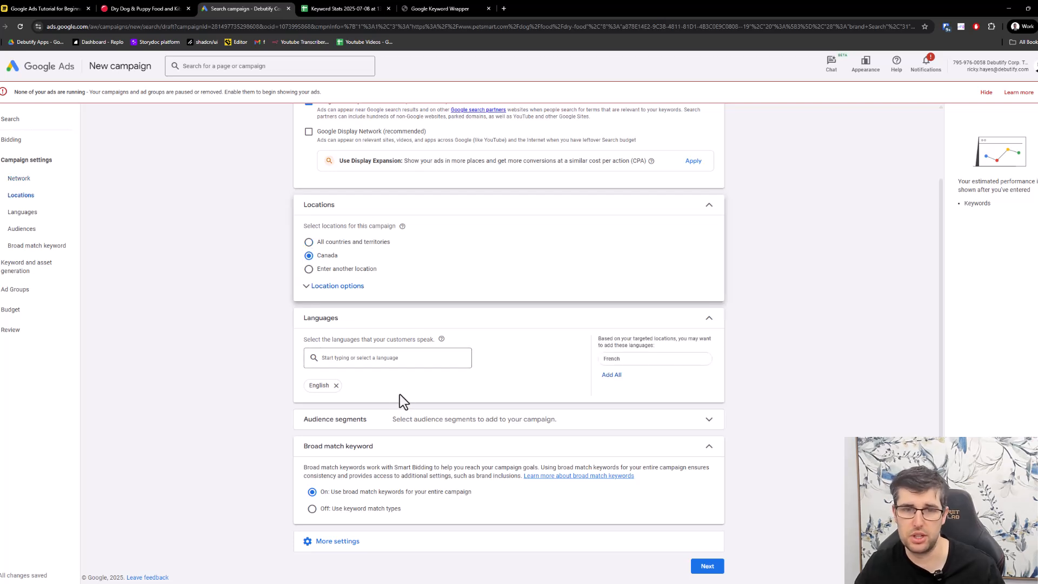
click(378, 423)
scroll(498, 373, down, 2)
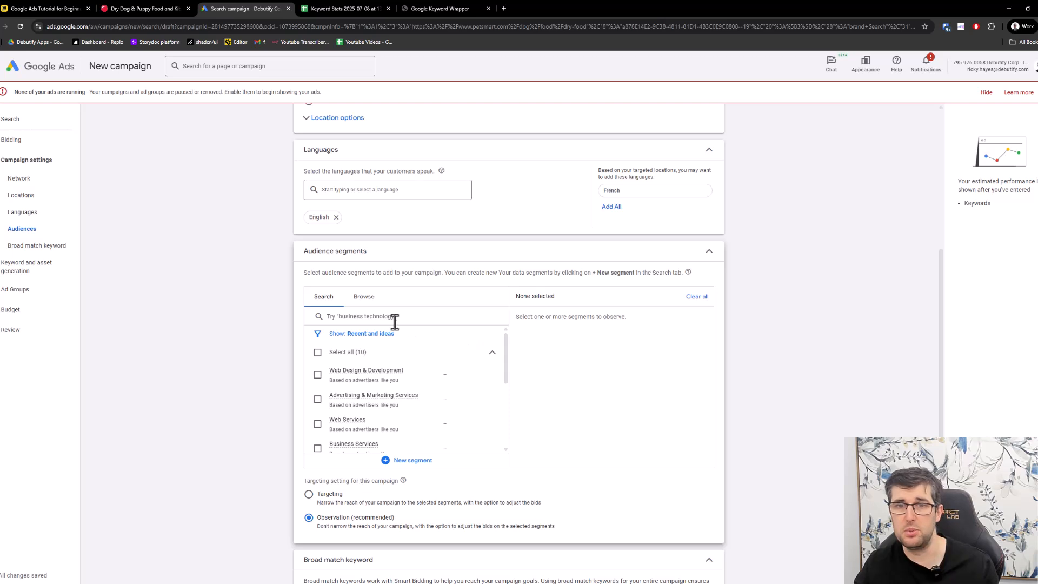
mouse_move(401, 378)
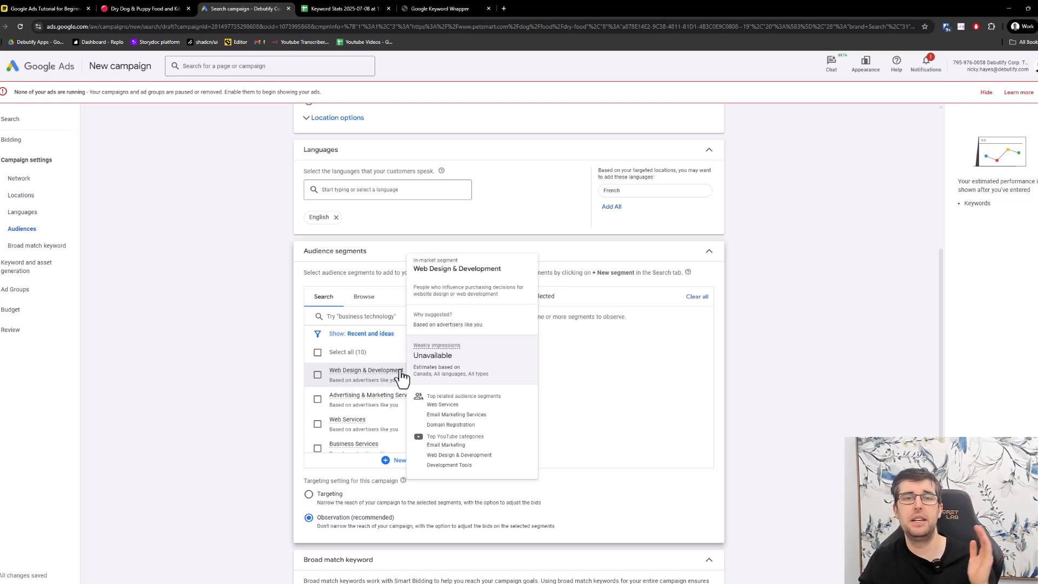
click(603, 263)
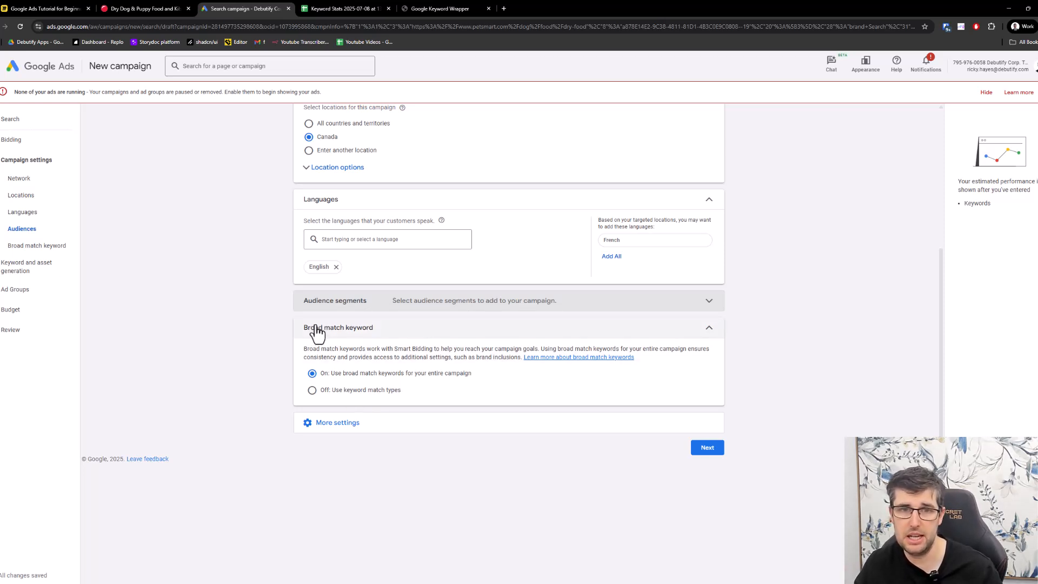
- Turn off campaign-wide broad match in favour of keyword match types, and check the brand settings before proceeding to keyword generation
click(313, 389)
click(463, 427)
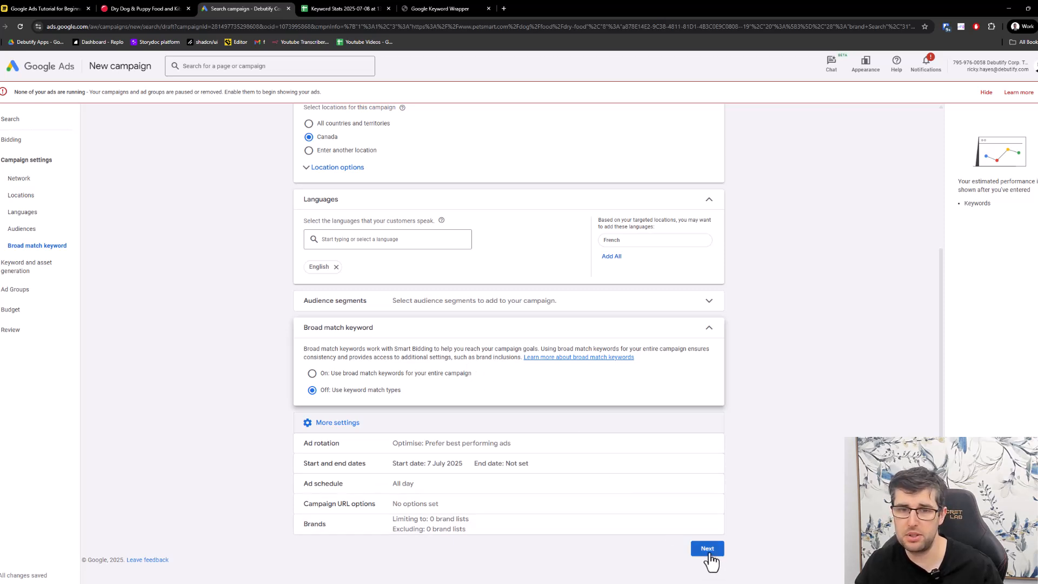
click(336, 527)
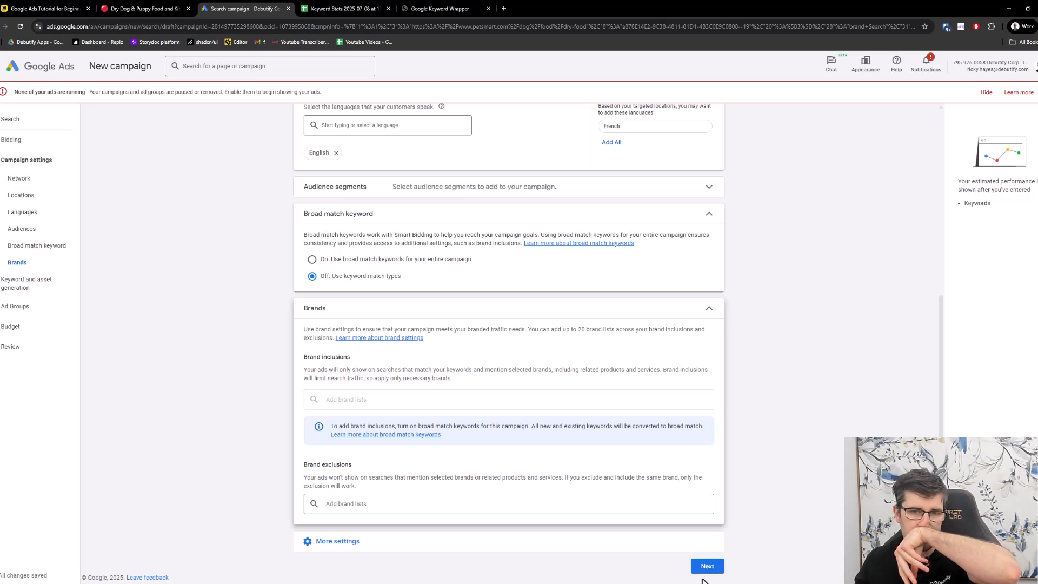
scroll(547, 341, up, 3)
scroll(690, 436, down, 3)
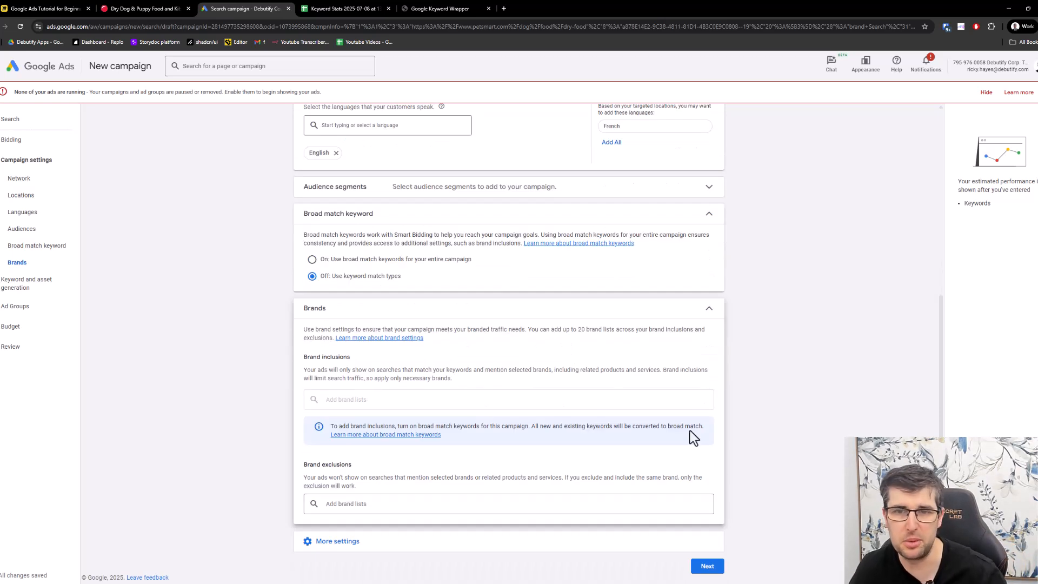
click(707, 566)
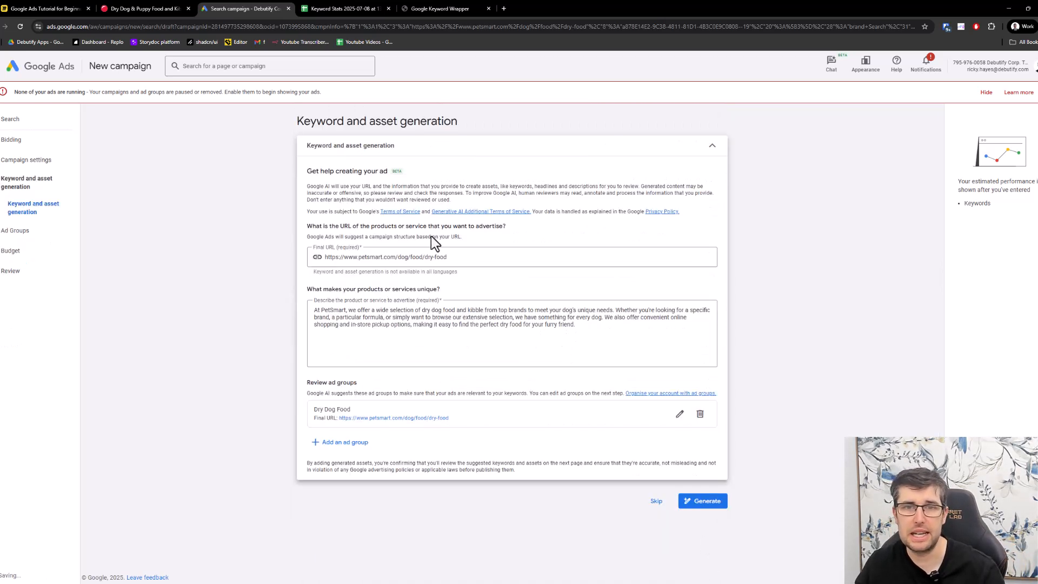
- Generate keywords and assets from the suggested product description and open the Dry Dog Food ad group for editing
click(709, 502)
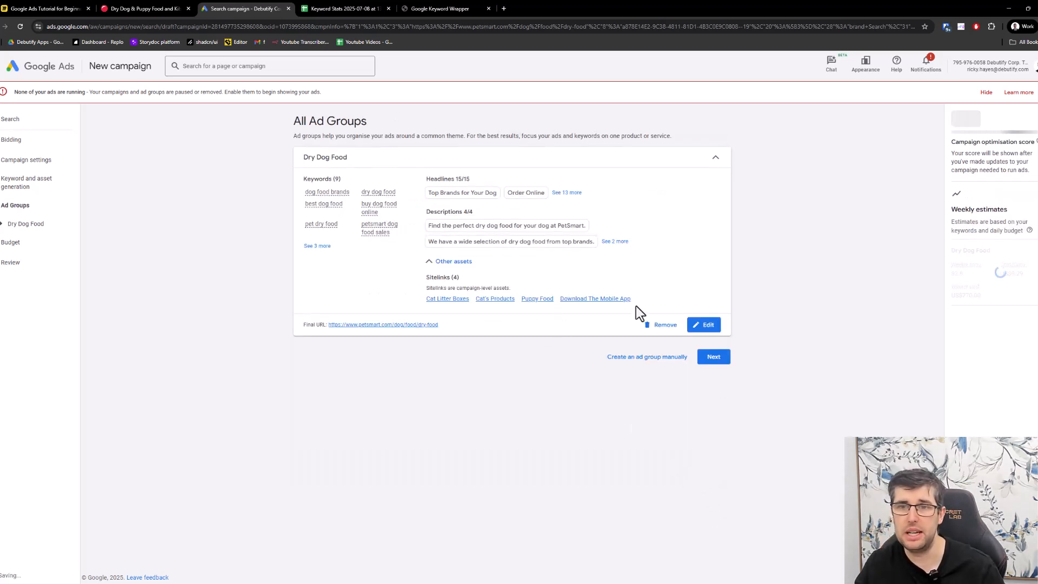
click(704, 326)
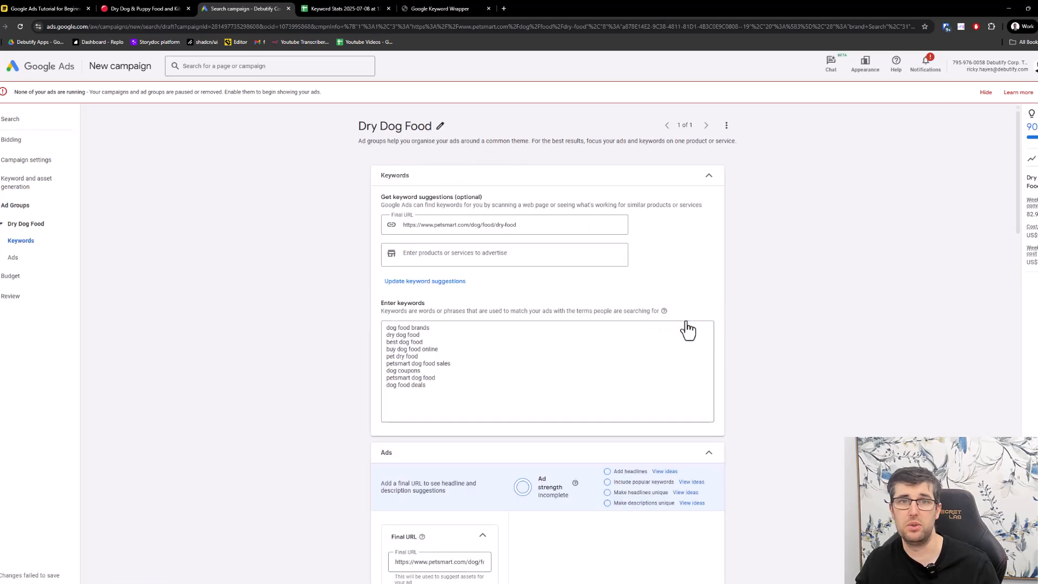
click(556, 358)
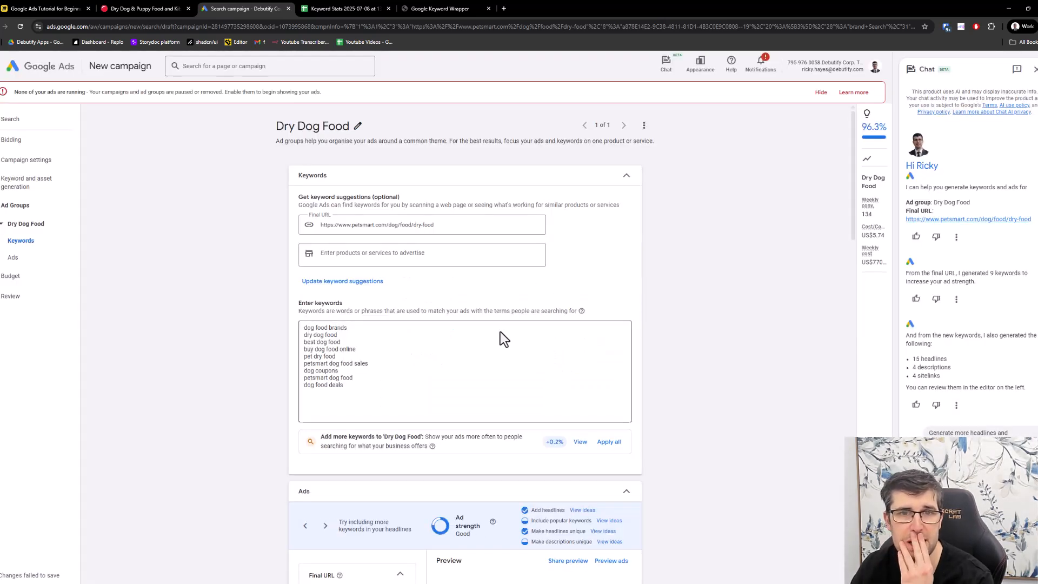
- Replace the generated Dry Dog Food keywords with "royal canin dog food" and "best dog food" copied from the keyword spreadsheet
click(340, 9)
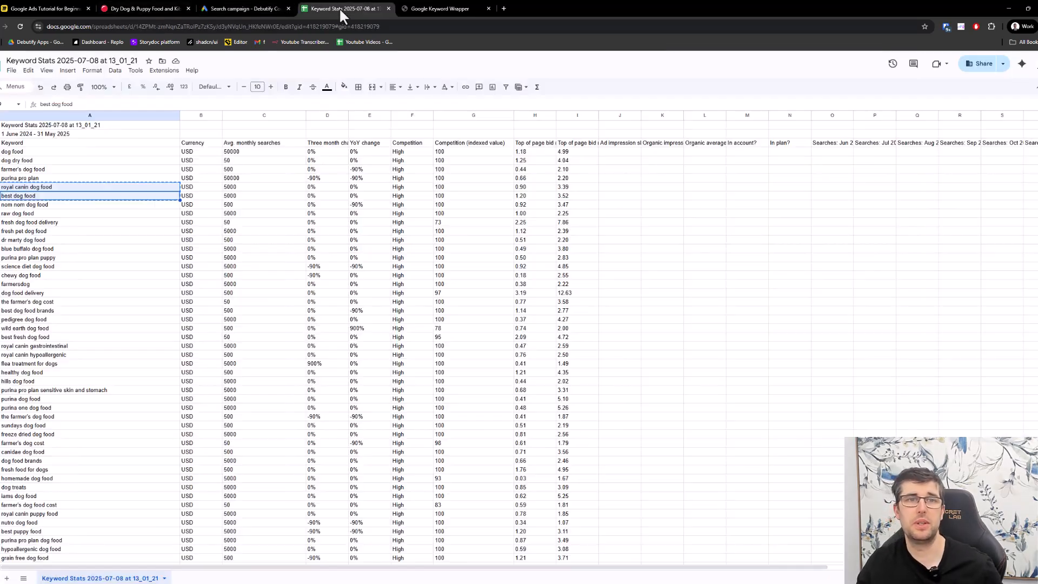
click(244, 9)
click(363, 377)
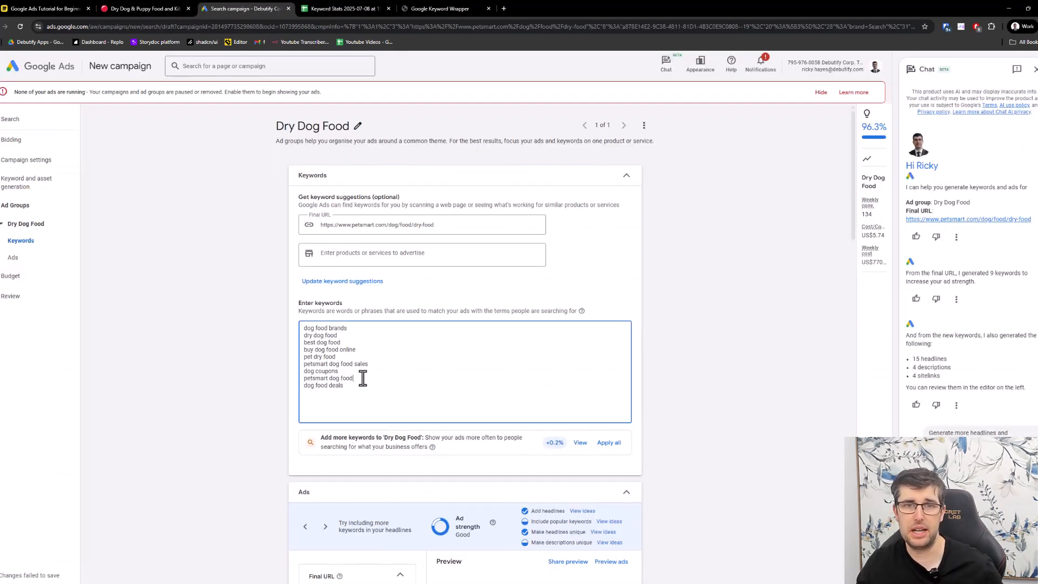
key(ctrl+a)
text(royal canin dog food best dog food)
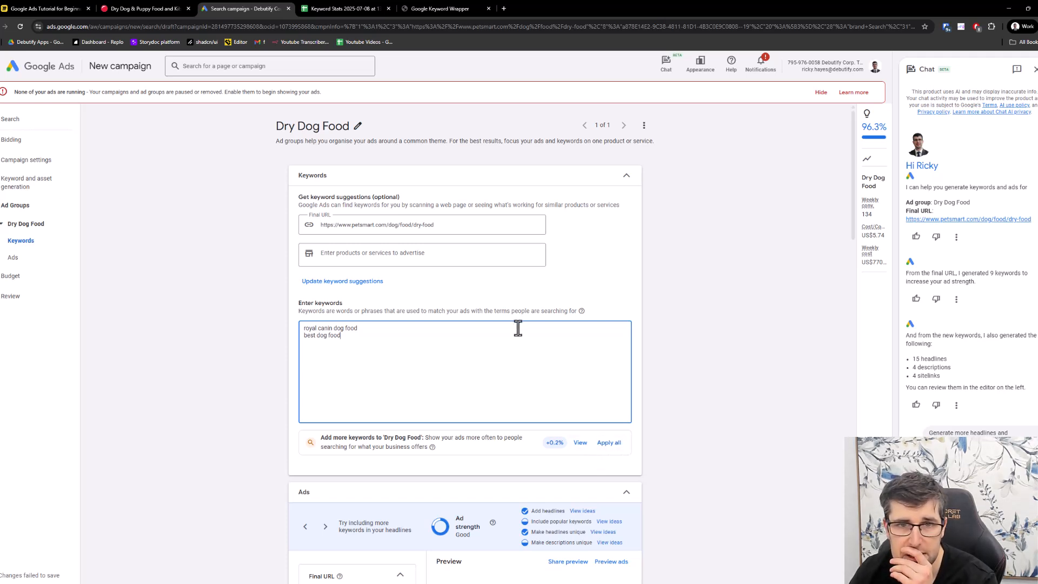
- Apply all recommended keywords to the Dry Dog Food ad group and decline replacing them with keywords from the URL
scroll(476, 292, down, 2)
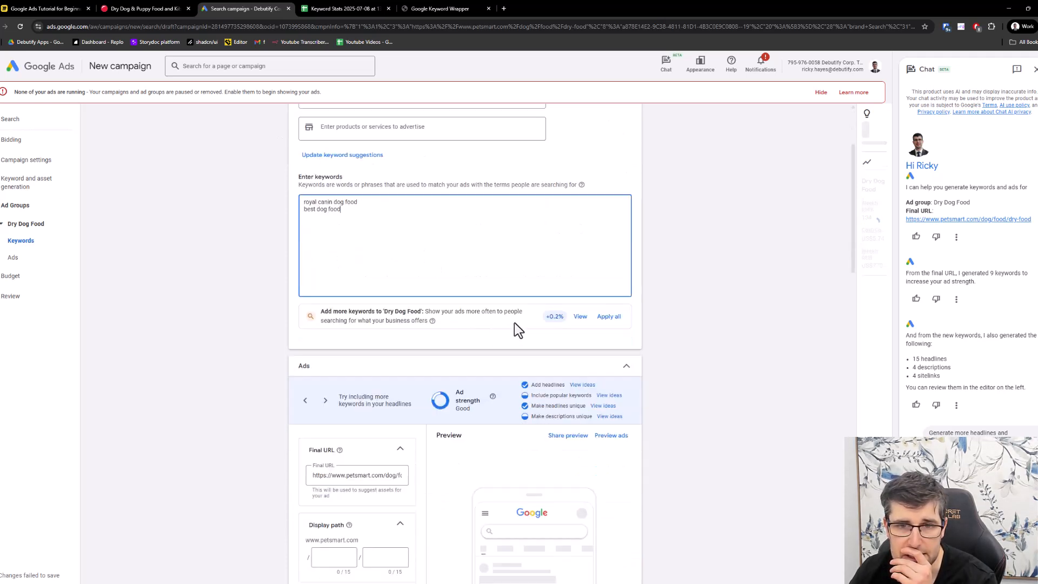
click(608, 319)
click(607, 327)
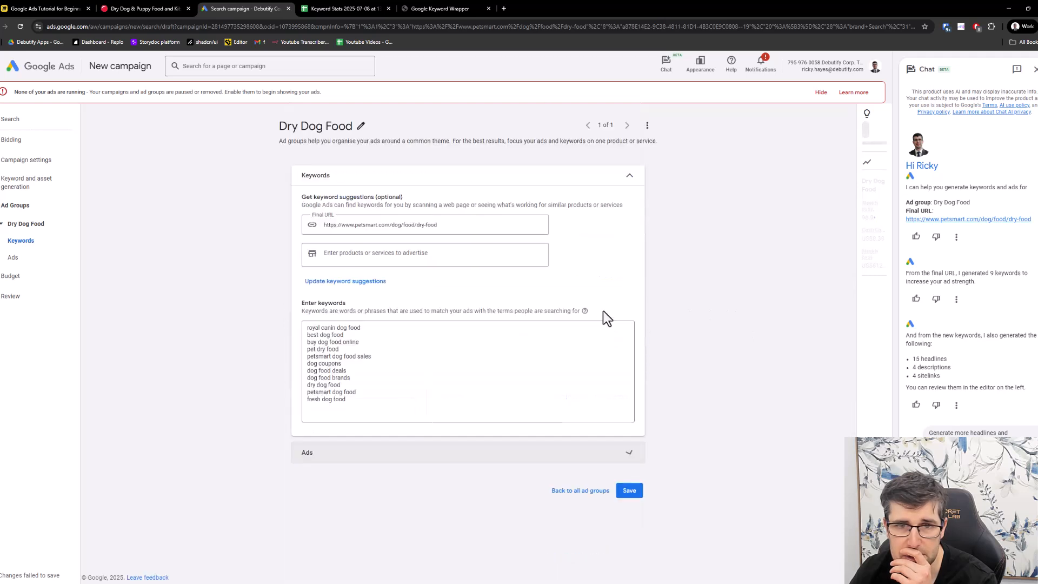
drag(514, 403, 411, 385)
click(374, 288)
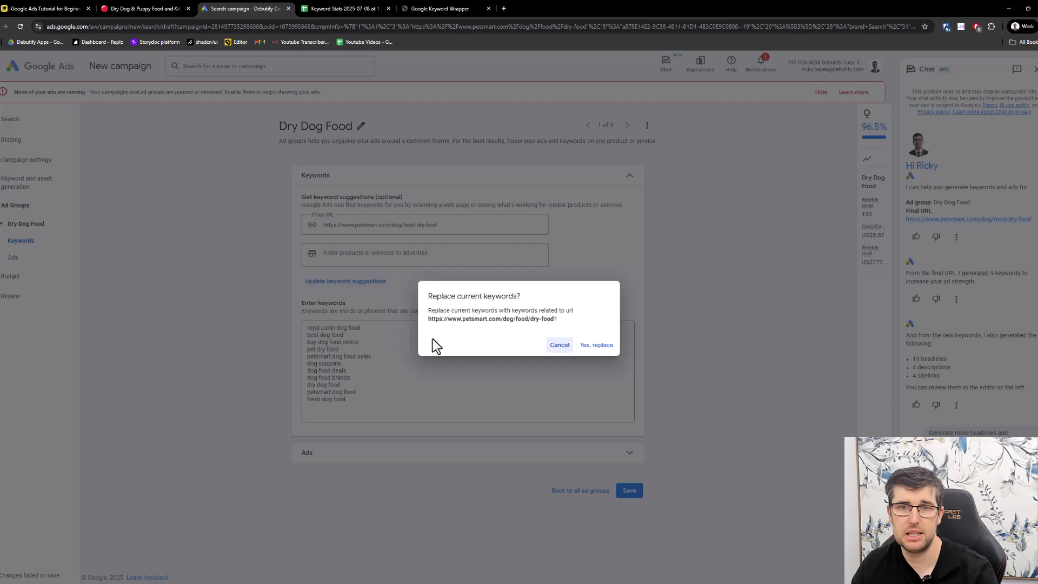
click(561, 344)
- Reduce the keyword list to "royal canin dog food" and "best dog food" again, and request replacement keywords based on the final URL
drag(346, 393, 247, 312)
click(348, 369)
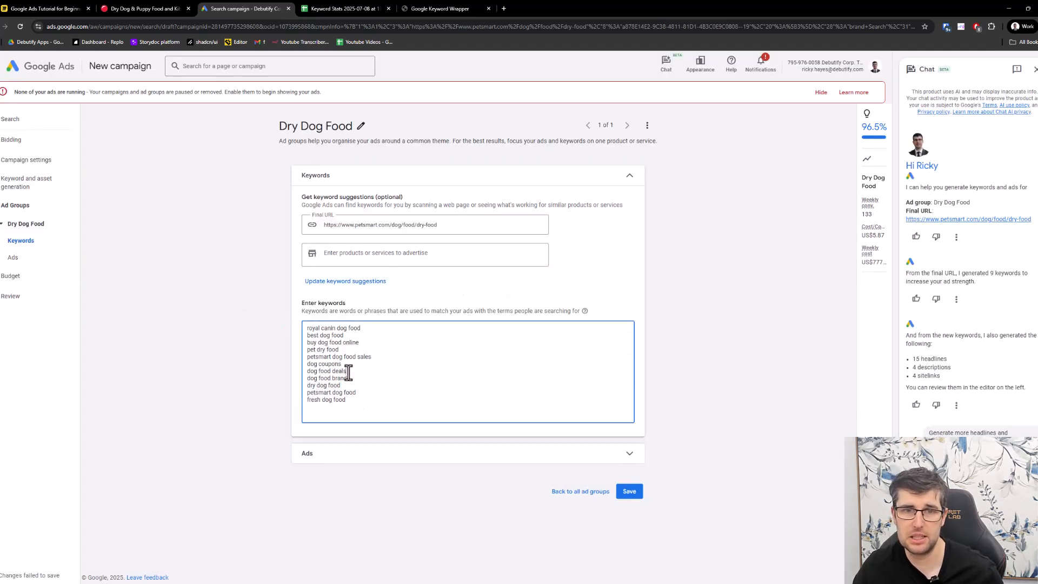
key(ctrl+a)
text(royal canin dog food best dog food)
click(344, 282)
click(592, 344)
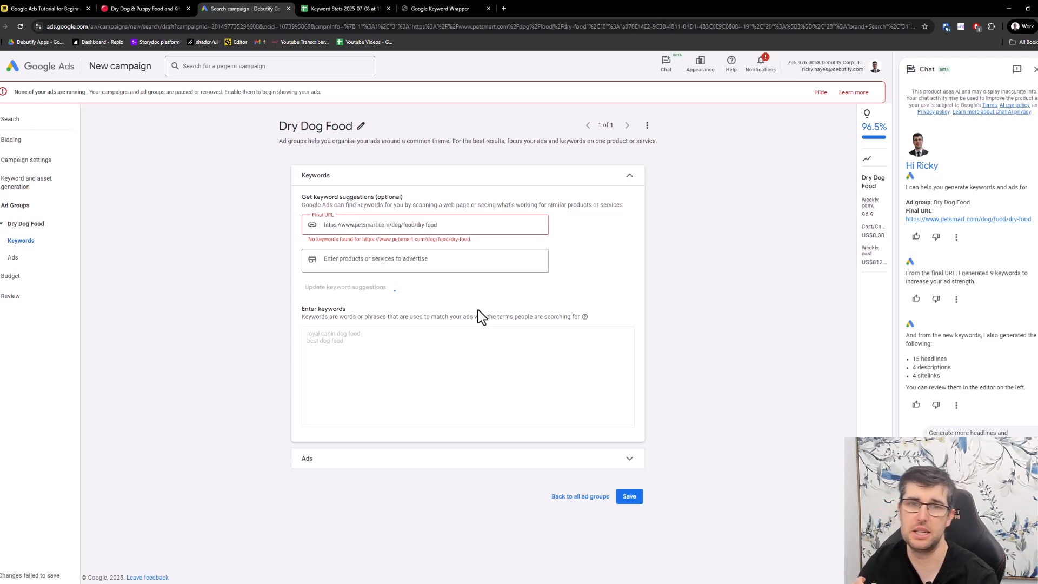
click(446, 227)
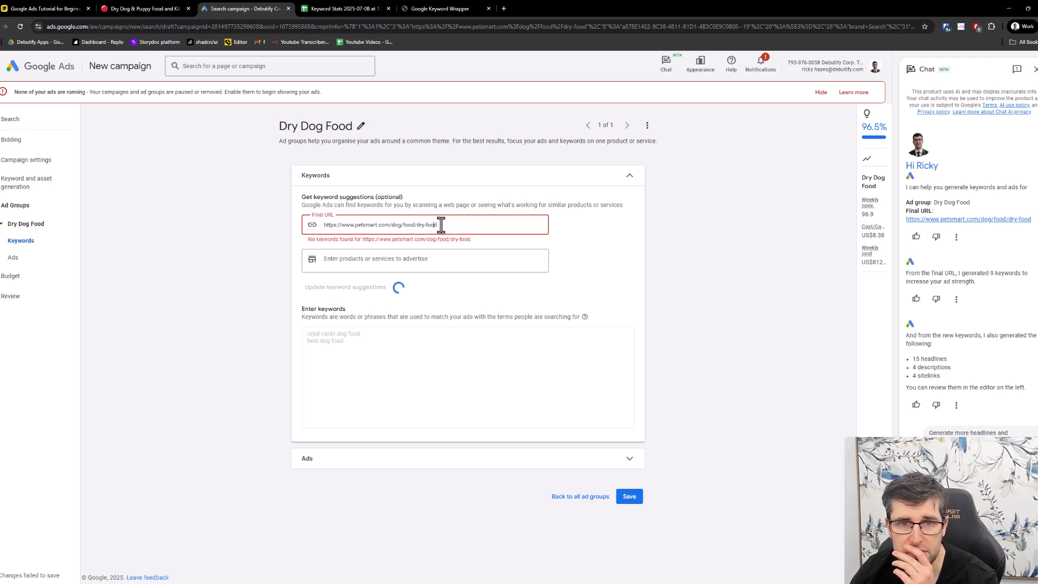
drag(364, 318, 547, 318)
drag(437, 225, 415, 225)
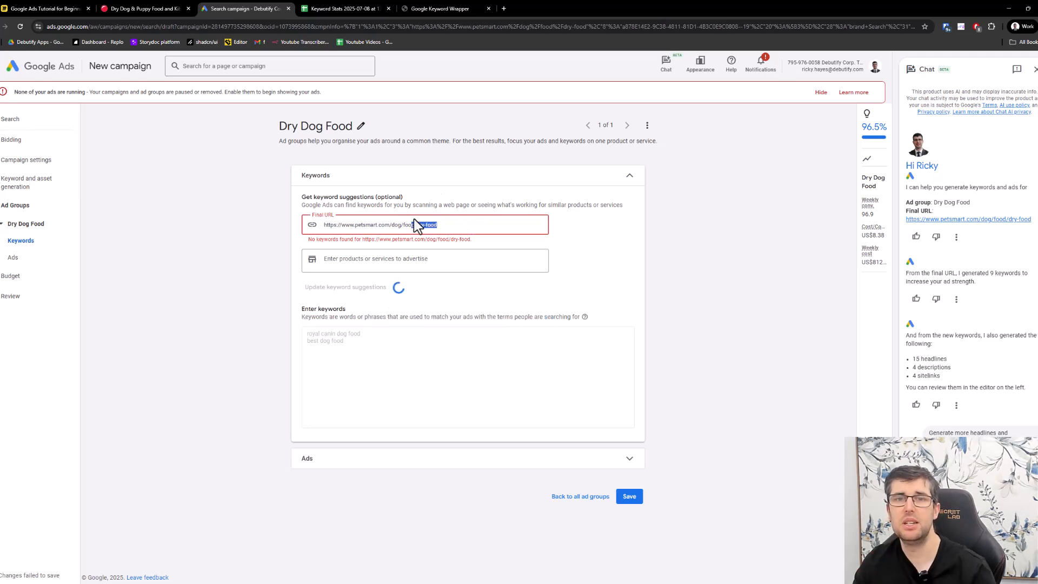
key(BackSpace)
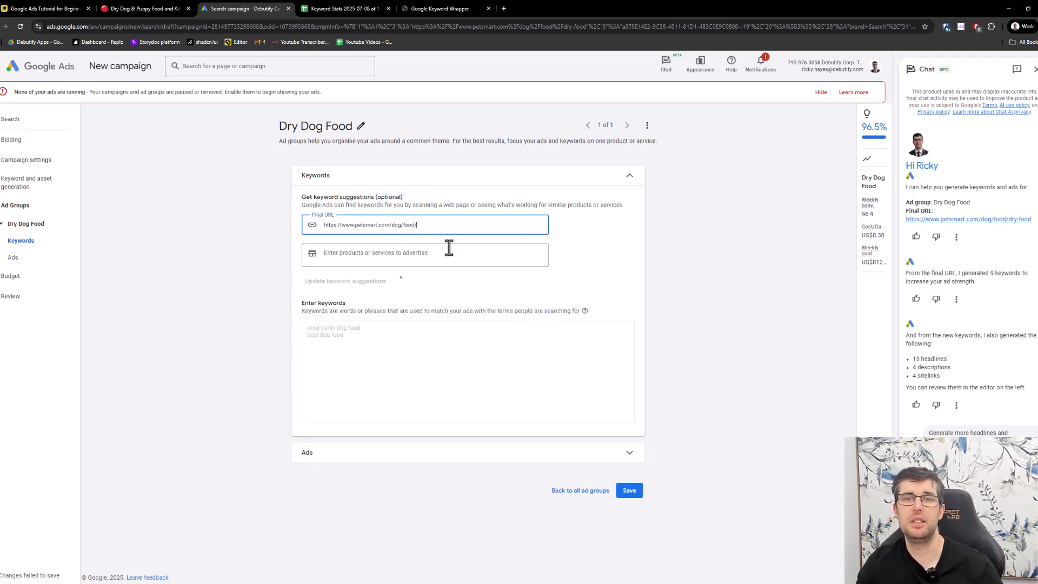
- Expand the ad group's Ads section and look over its final URL, display path, headlines and preview
click(579, 454)
scroll(566, 395, down, 4)
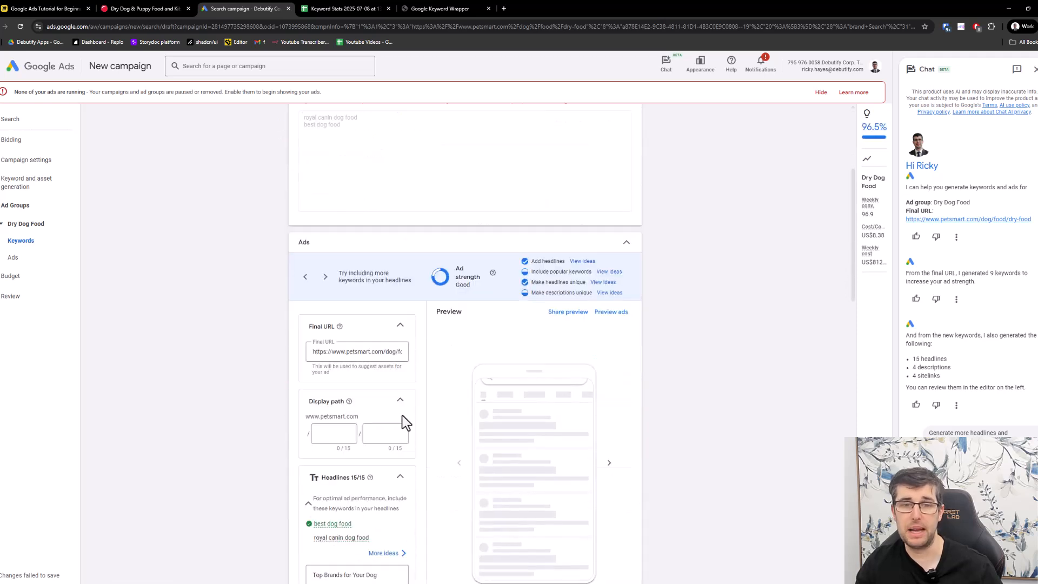
scroll(400, 414, down, 6)
scroll(369, 402, up, 7)
scroll(373, 404, up, 2)
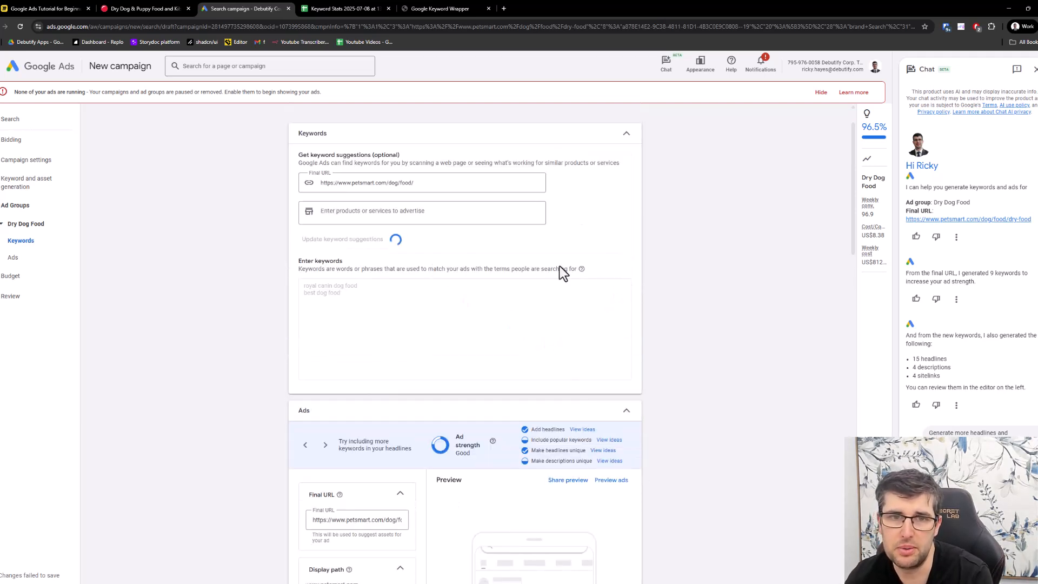
- Set the ad's display path to "dry" and "food"
scroll(452, 394, down, 5)
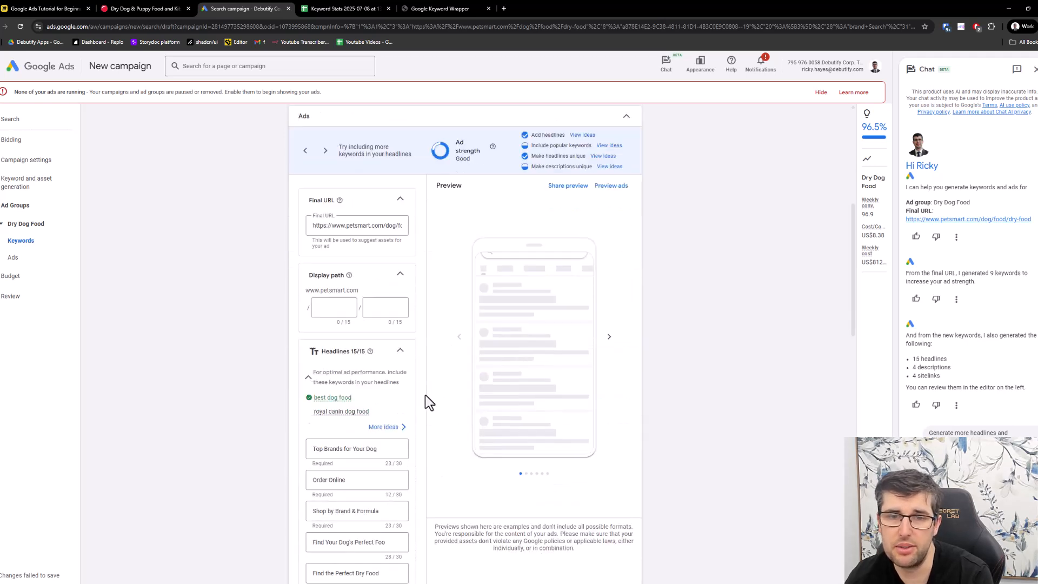
click(334, 307)
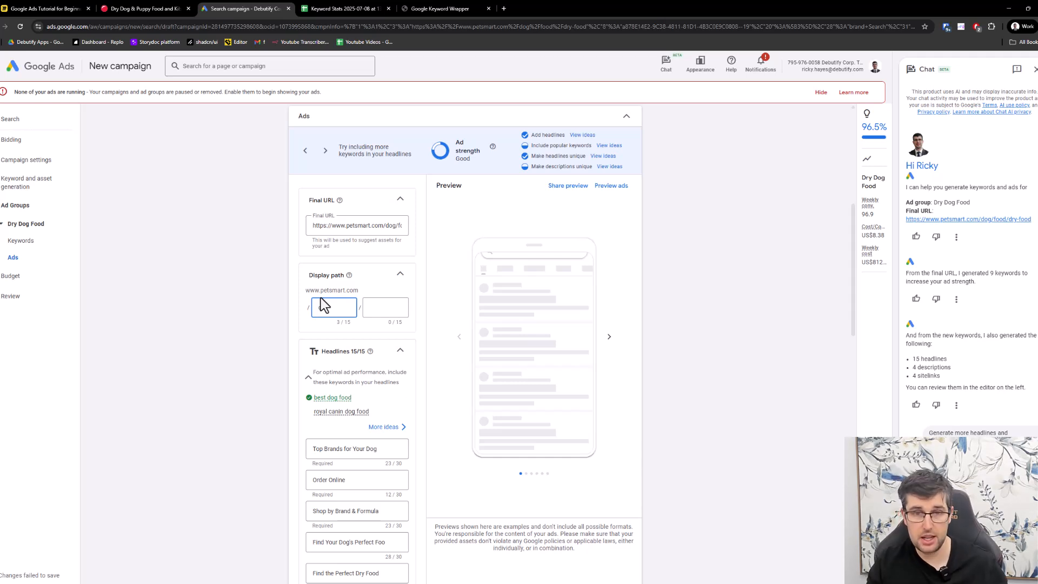
text(og)
key(Tab)
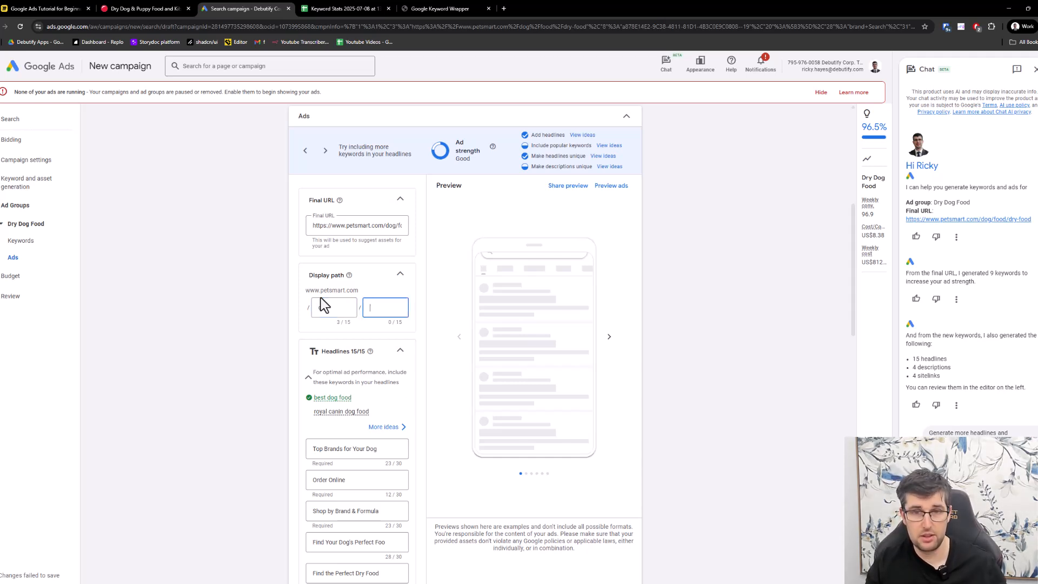
text(food)
- Look over the Dry Dog Food ad's headlines, descriptions and sitelinks down to the callouts
scroll(371, 406, down, 2)
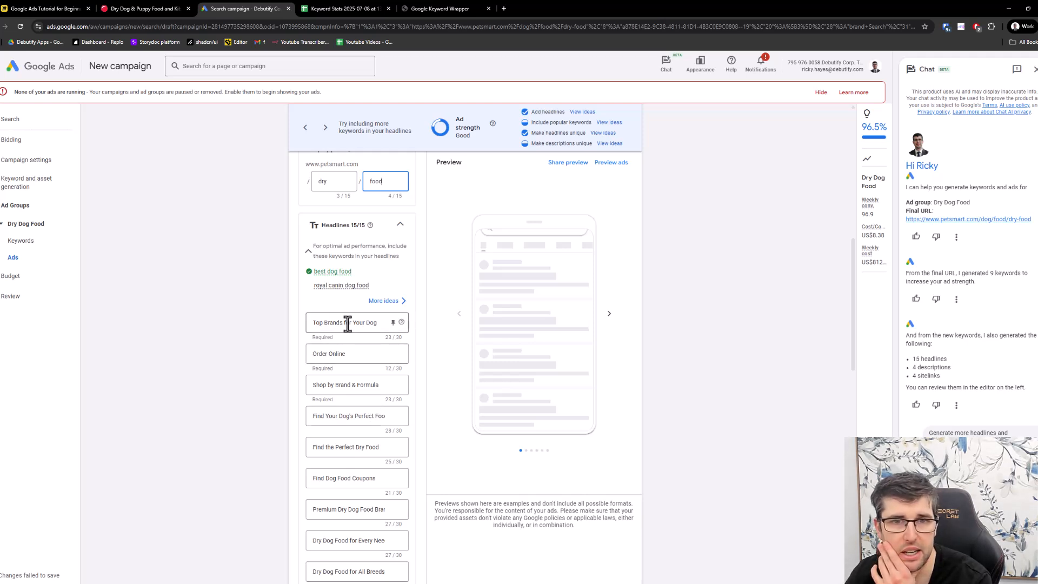
scroll(348, 325, up, 1)
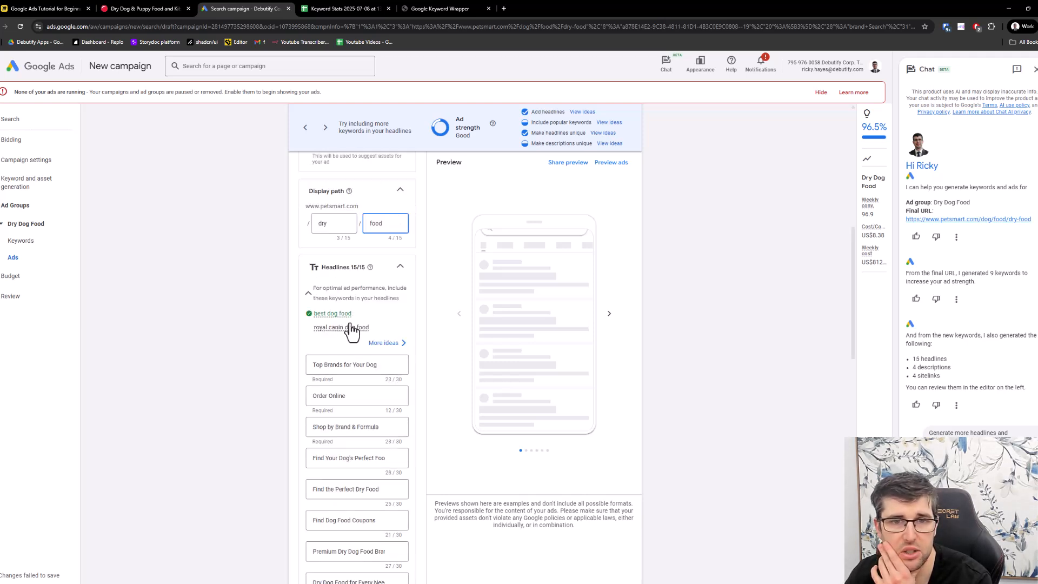
click(313, 370)
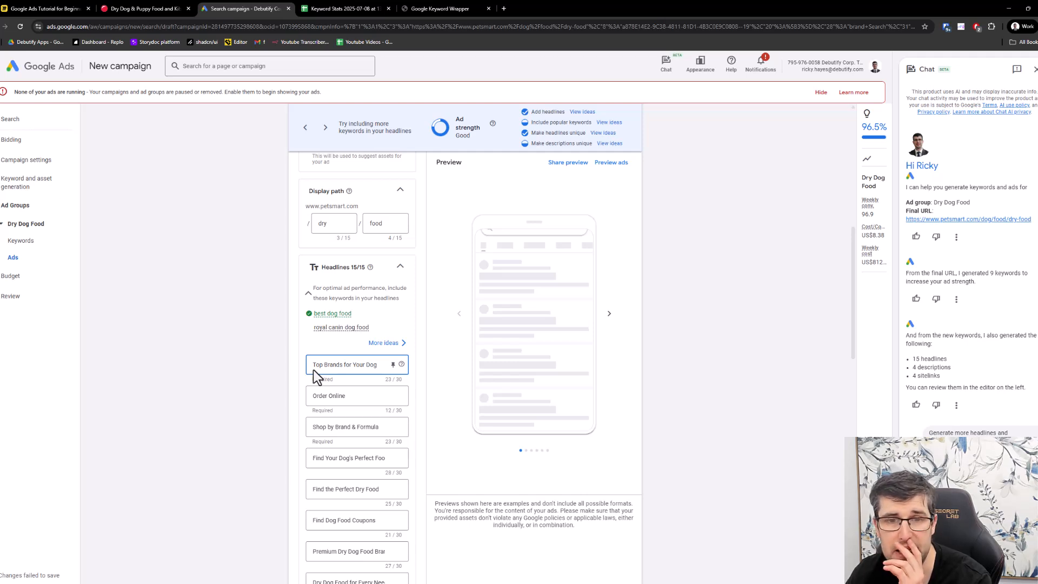
scroll(313, 373, down, 8)
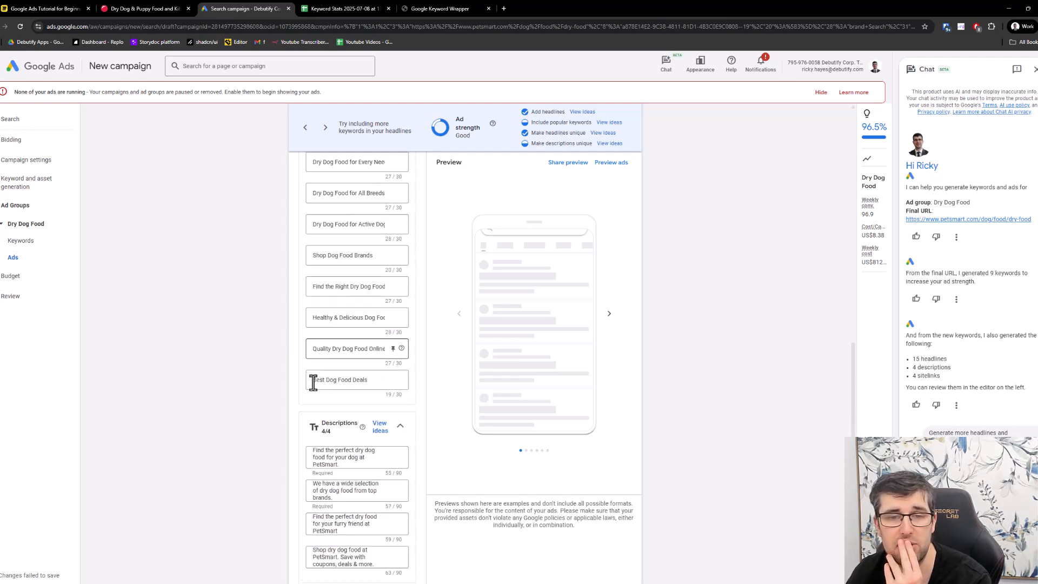
scroll(313, 382, down, 1)
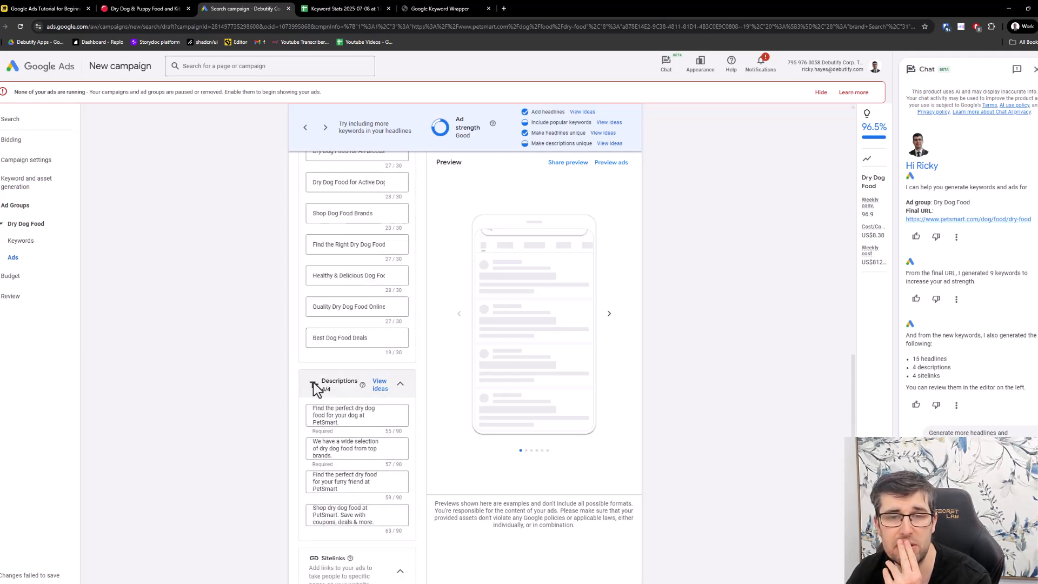
click(346, 420)
scroll(346, 418, down, 4)
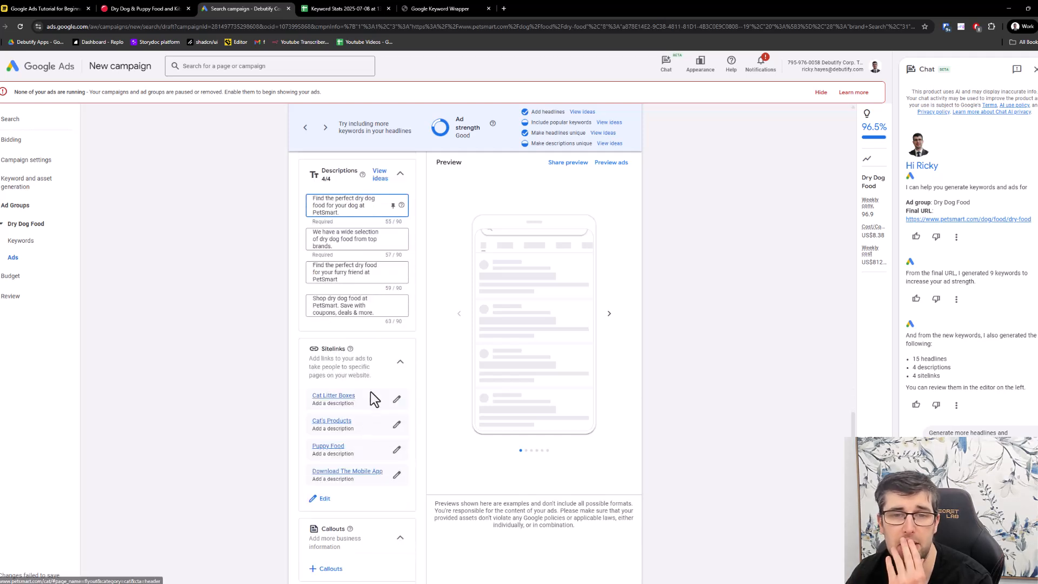
scroll(373, 400, down, 3)
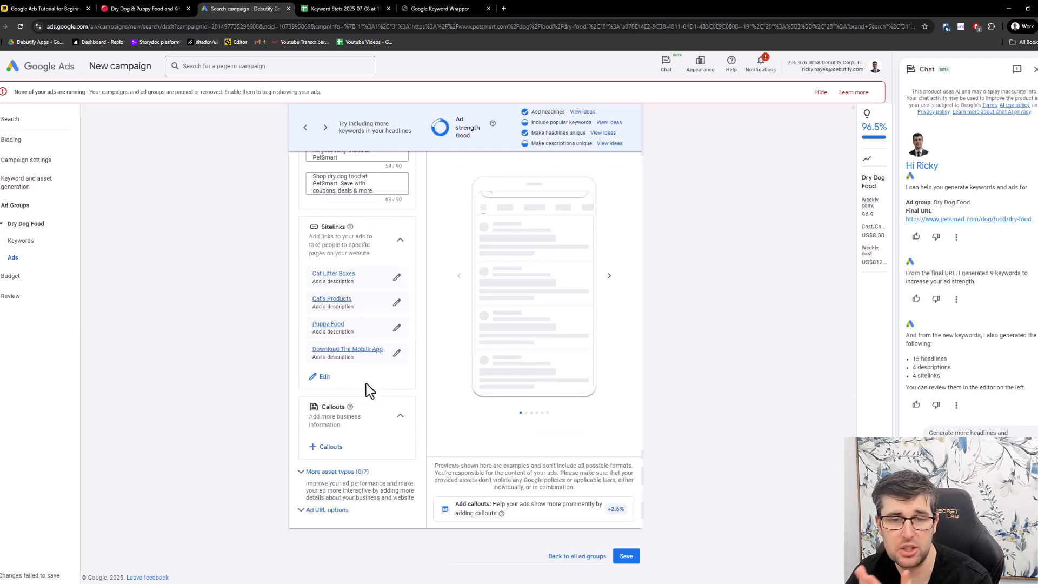
- Add the campaign-level callouts "Regular updates", "No coding needed", "No credit card required" and "Mobile first optimized"
click(328, 448)
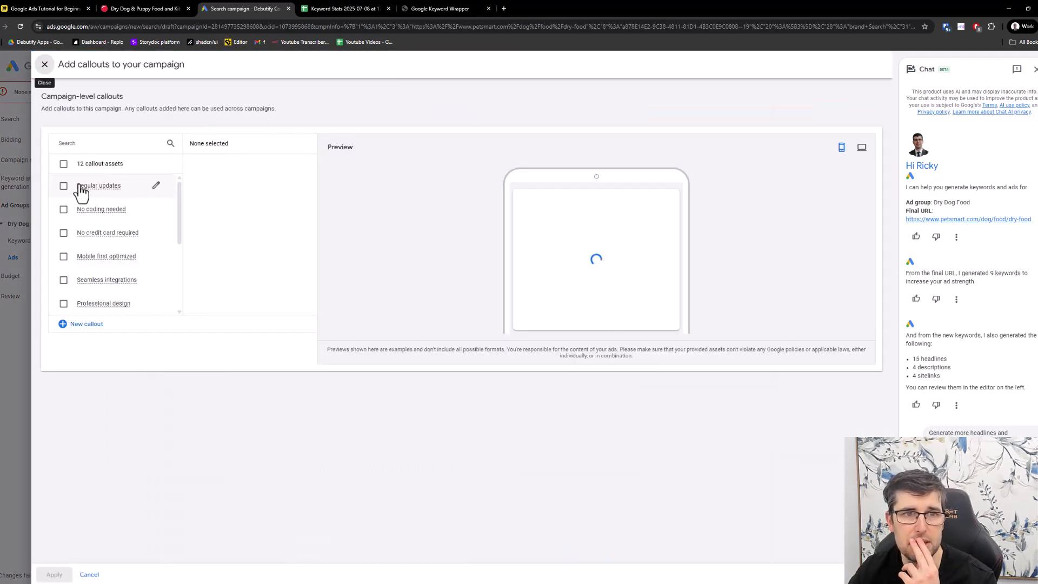
click(63, 186)
click(63, 209)
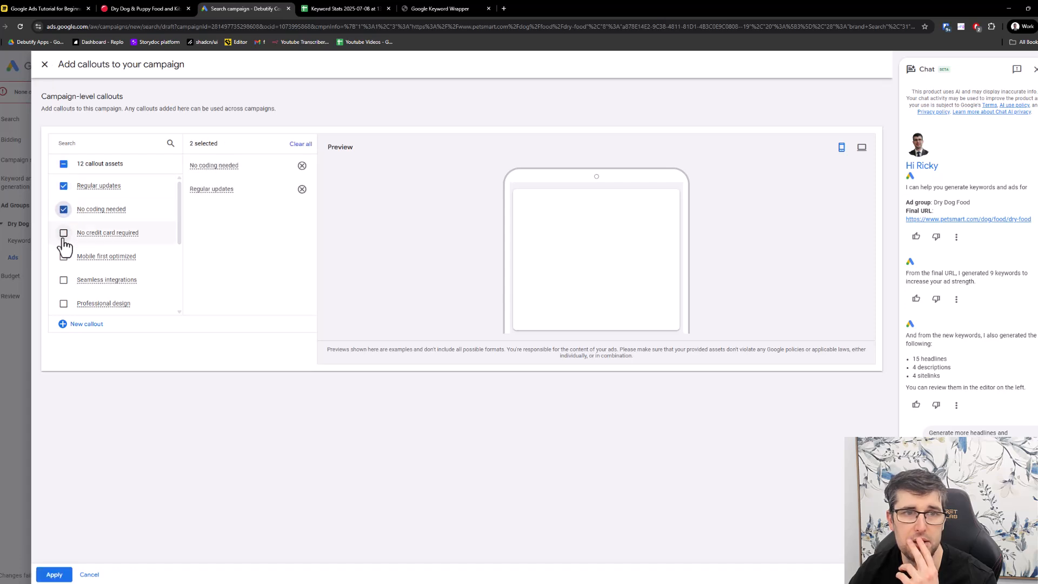
click(64, 233)
click(63, 256)
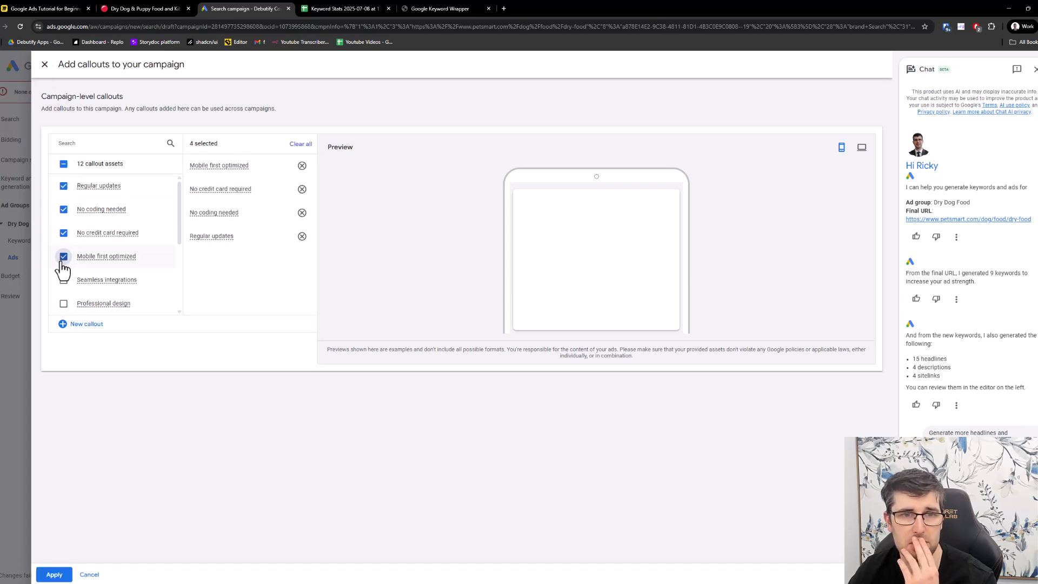
click(45, 64)
click(601, 330)
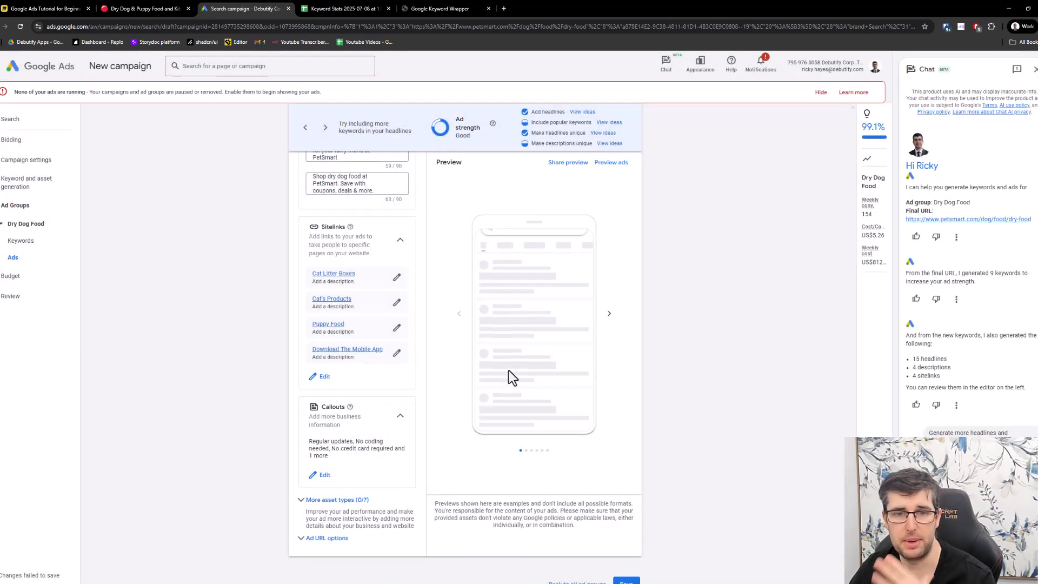
- Expand the additional asset types and look over promotions, prices, calls, structured snippets, lead forms and apps
click(352, 500)
scroll(400, 465, down, 3)
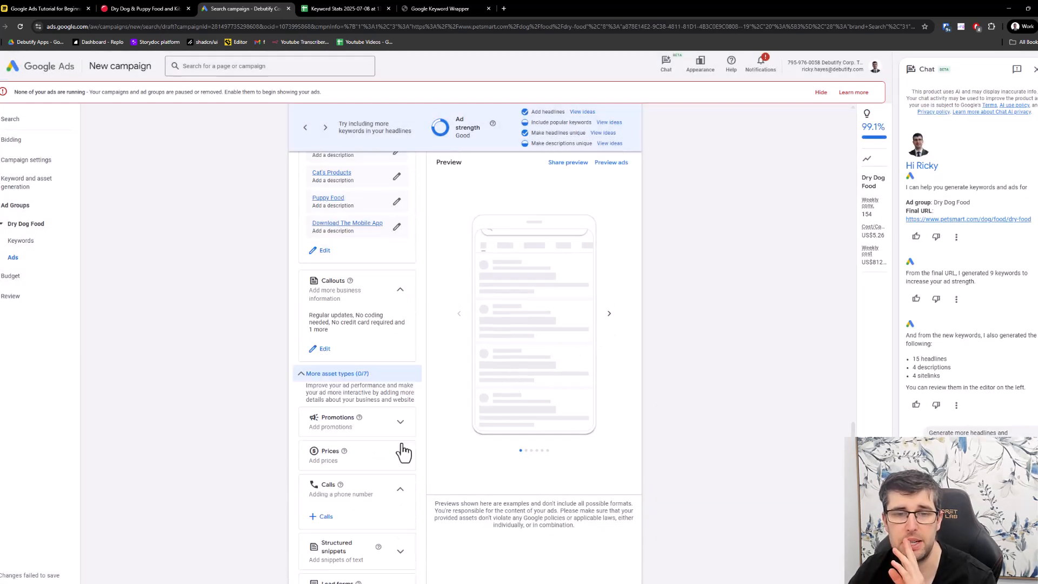
scroll(403, 452, down, 3)
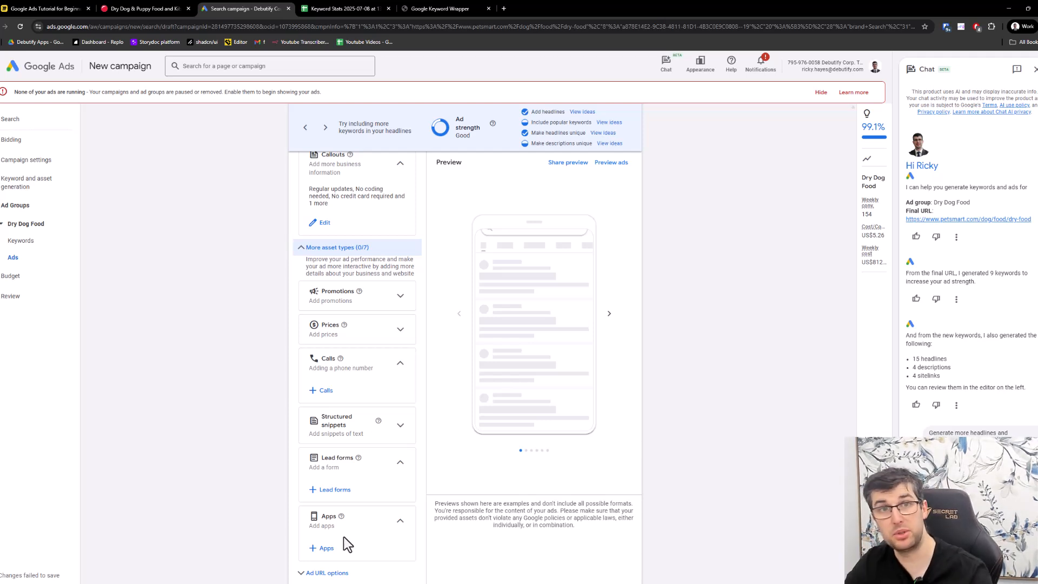
scroll(181, 172, down, 2)
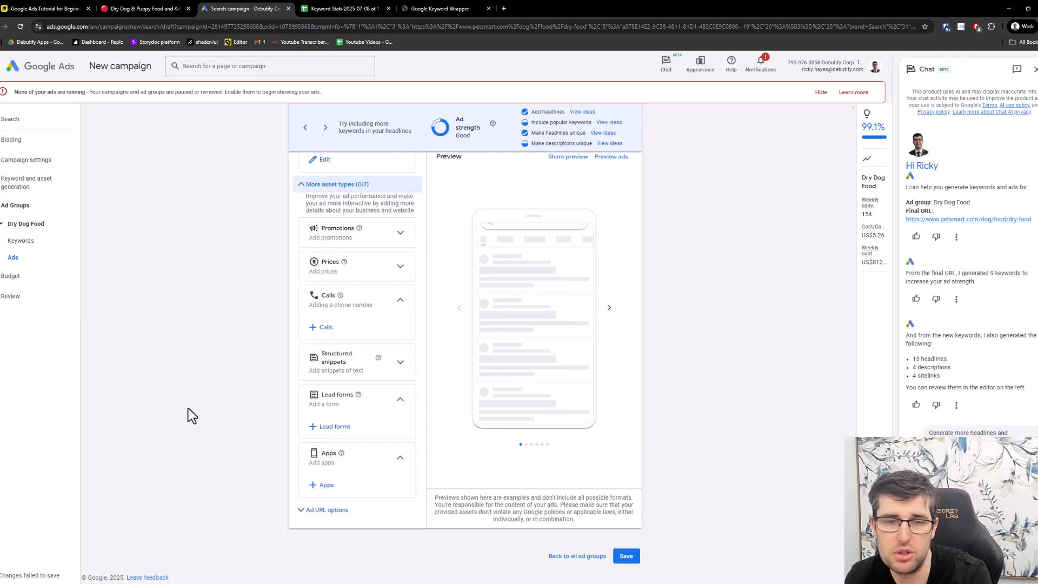
- Save the Dry Dog Food ad group and continue to the campaign review with the recommended US$116.00 average daily budget
click(626, 556)
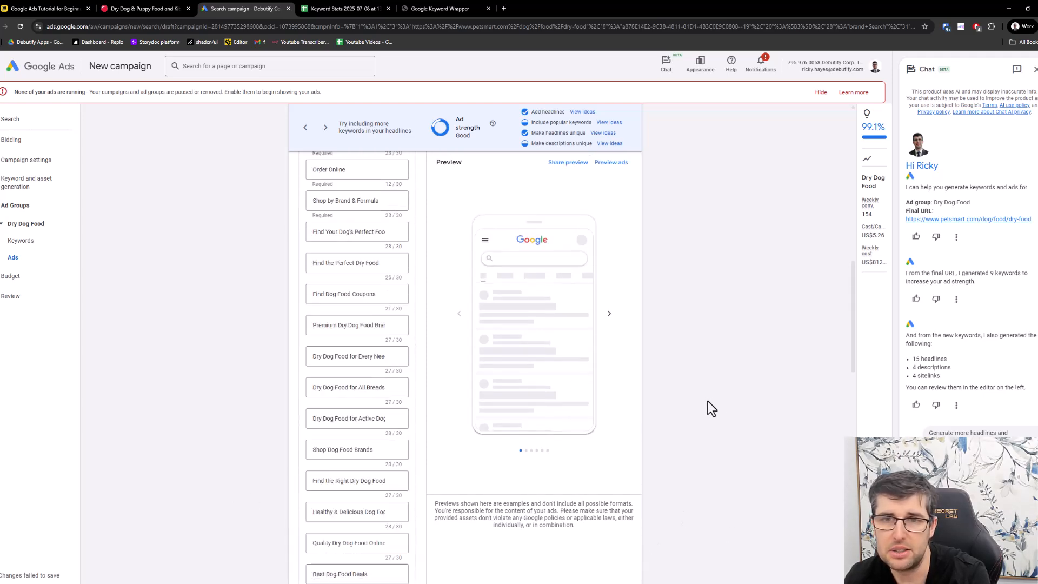
scroll(703, 448, down, 5)
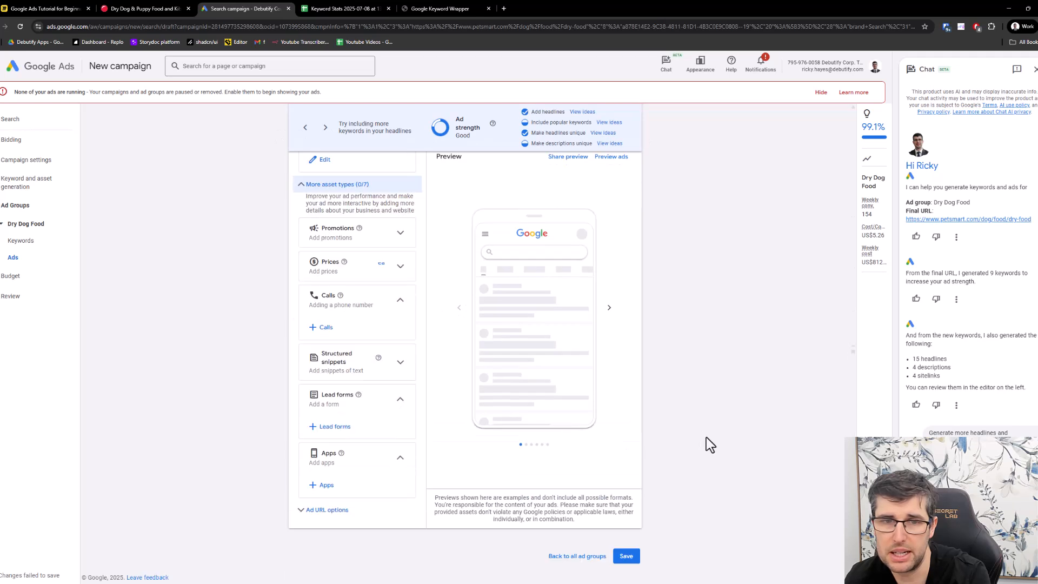
click(626, 563)
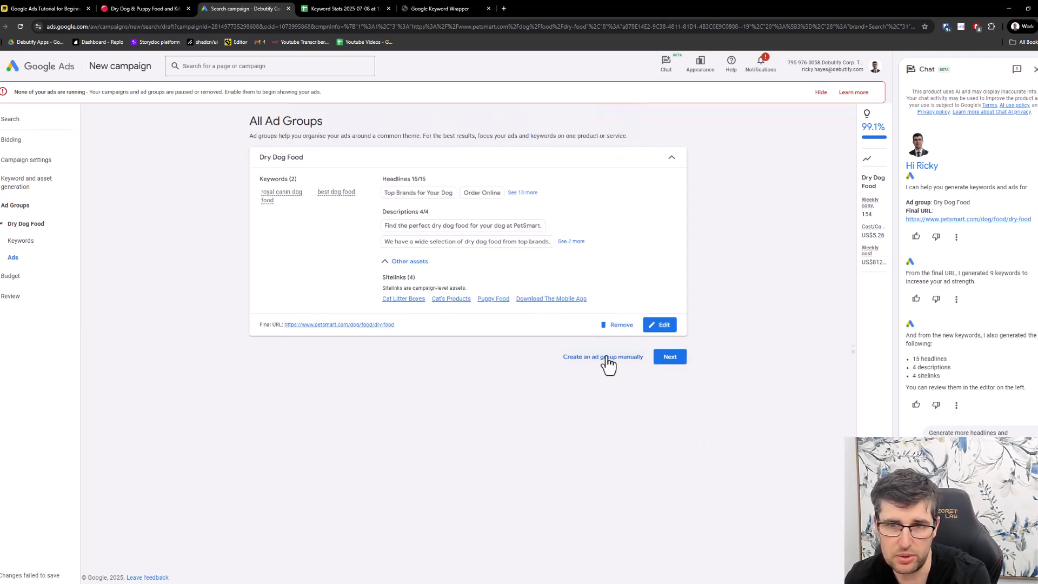
click(676, 361)
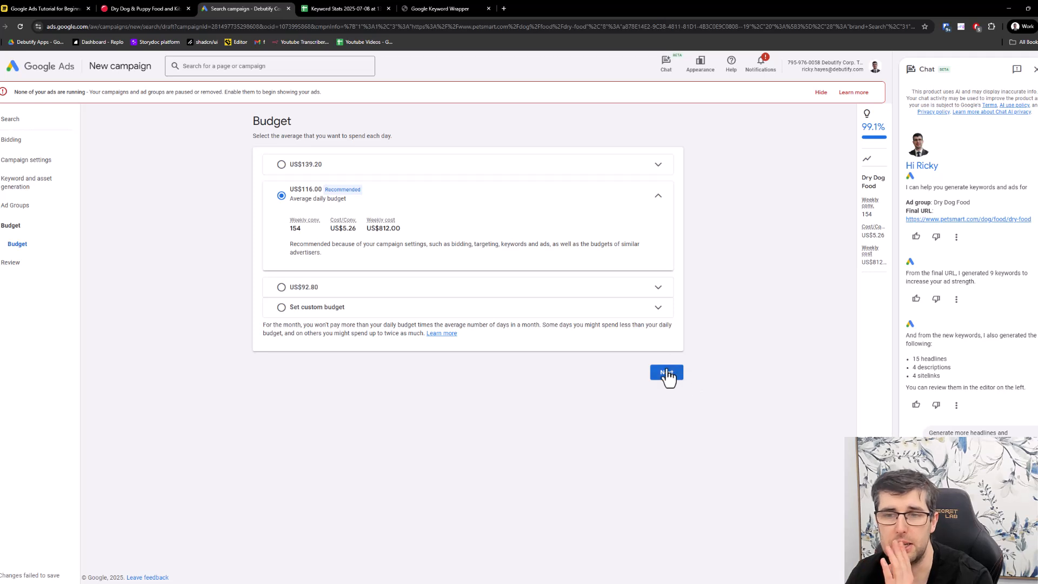
click(666, 373)
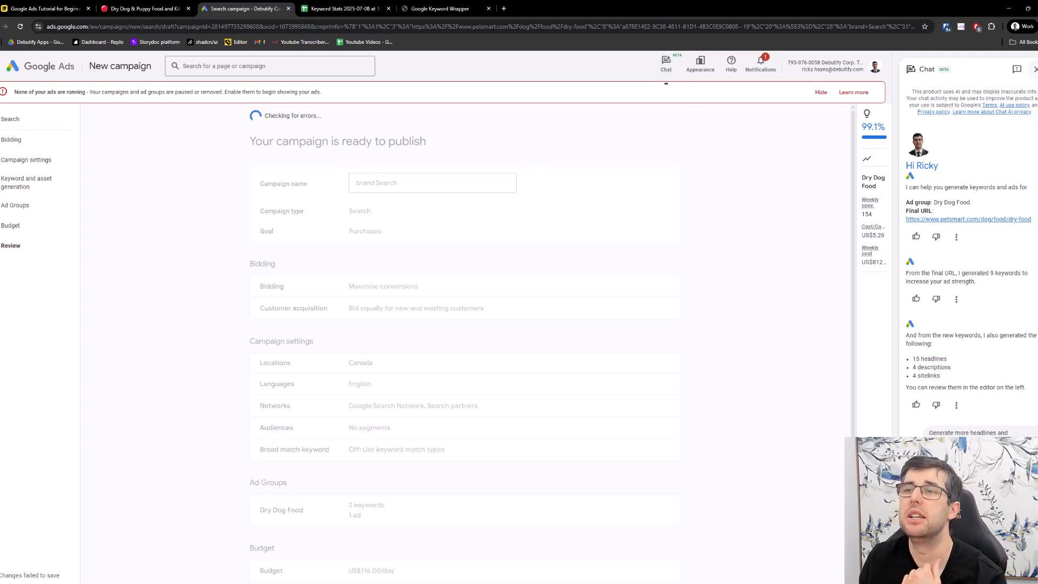
- Close the chat assistant and switch to the Google Ads tutorial flowchart in Miro
click(1035, 69)
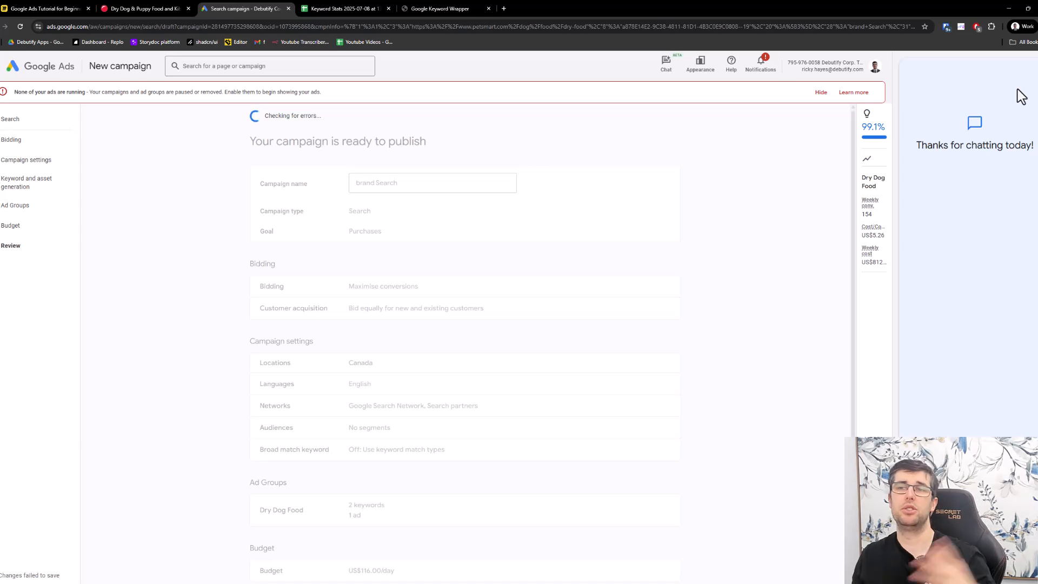
drag(787, 62, 822, 61)
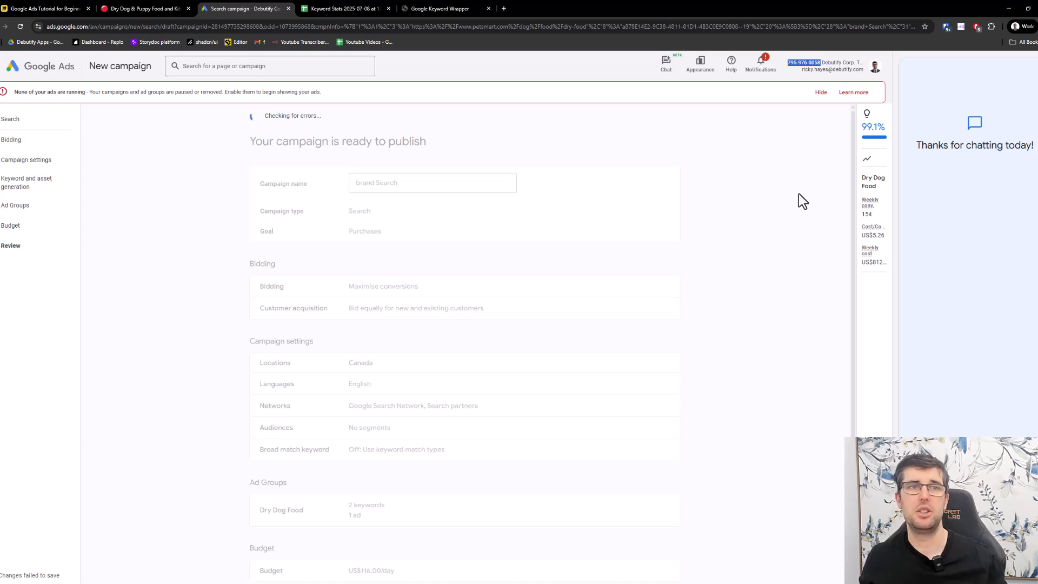
click(44, 9)
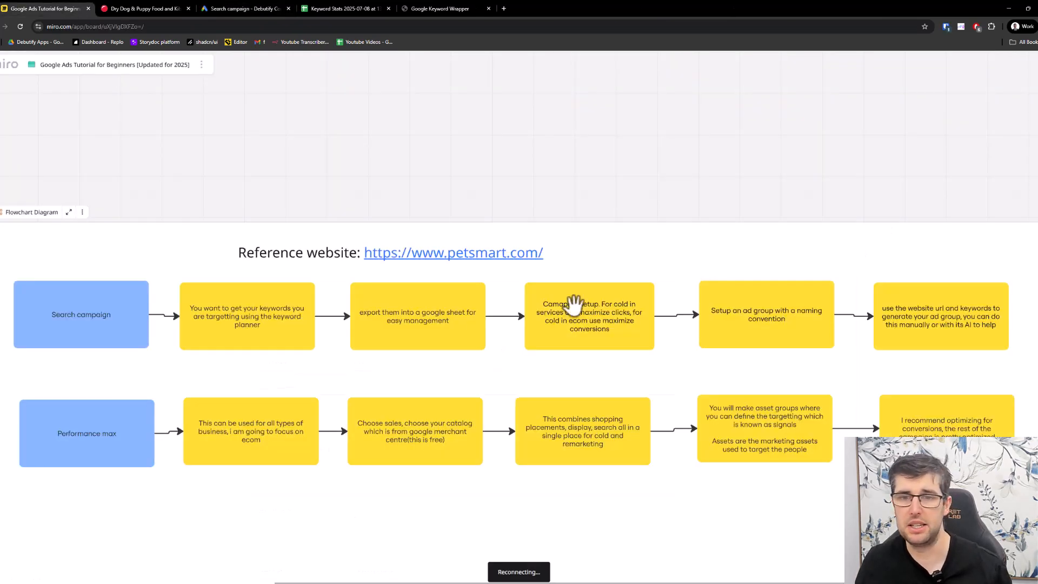